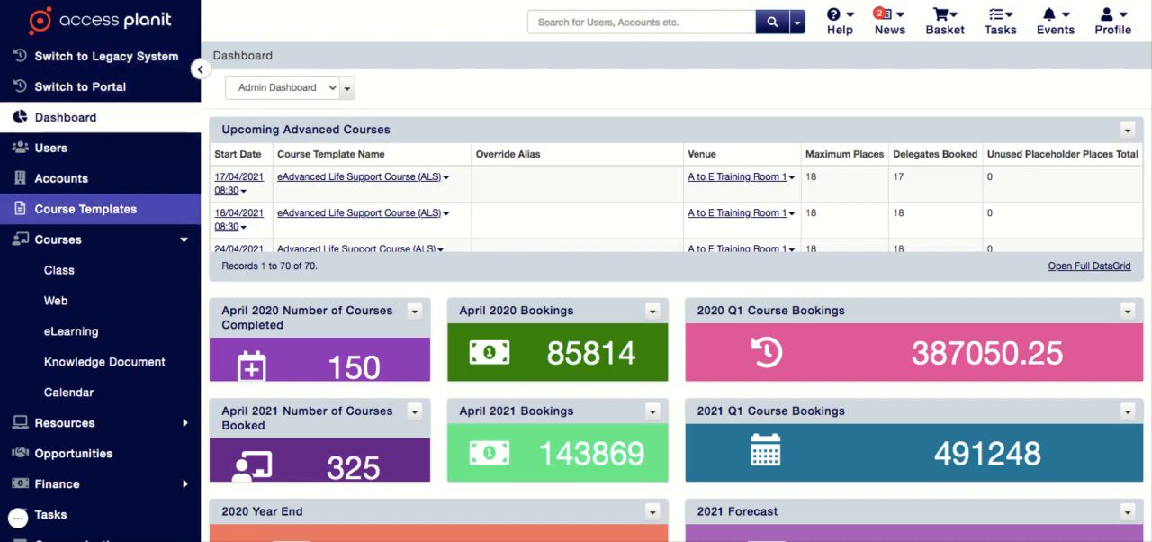
- Open the Adult Basic Life Support (ABLS) course template for editing from the course template list
left_click(86, 209)
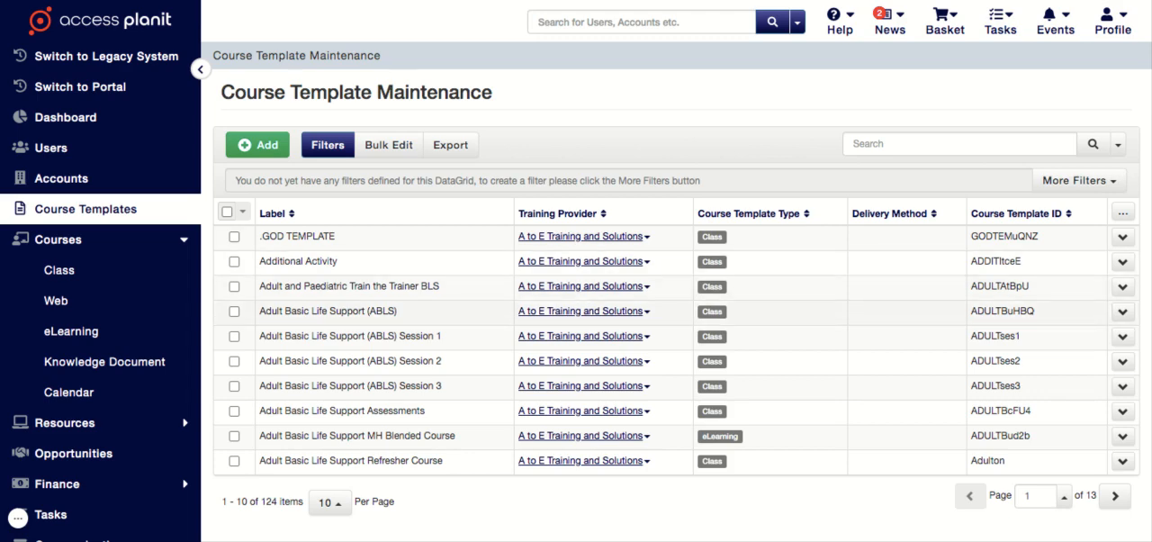
right_click(457, 312)
left_click(480, 327)
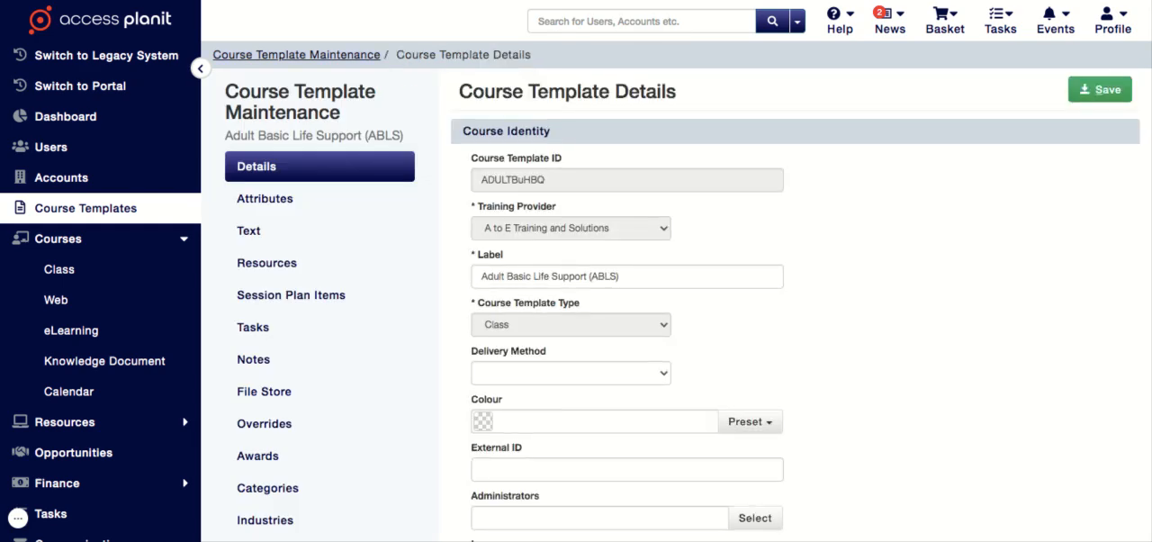
- Set the course template's duration to 7.5 hours
scroll(575, 270, "down", 1)
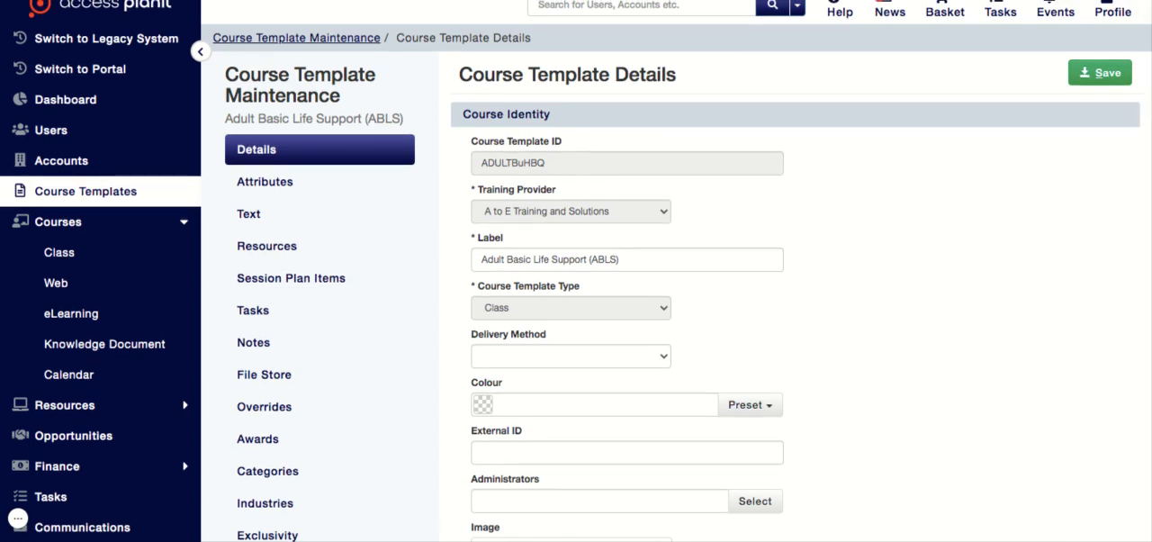
scroll(576, 270, "down", 5)
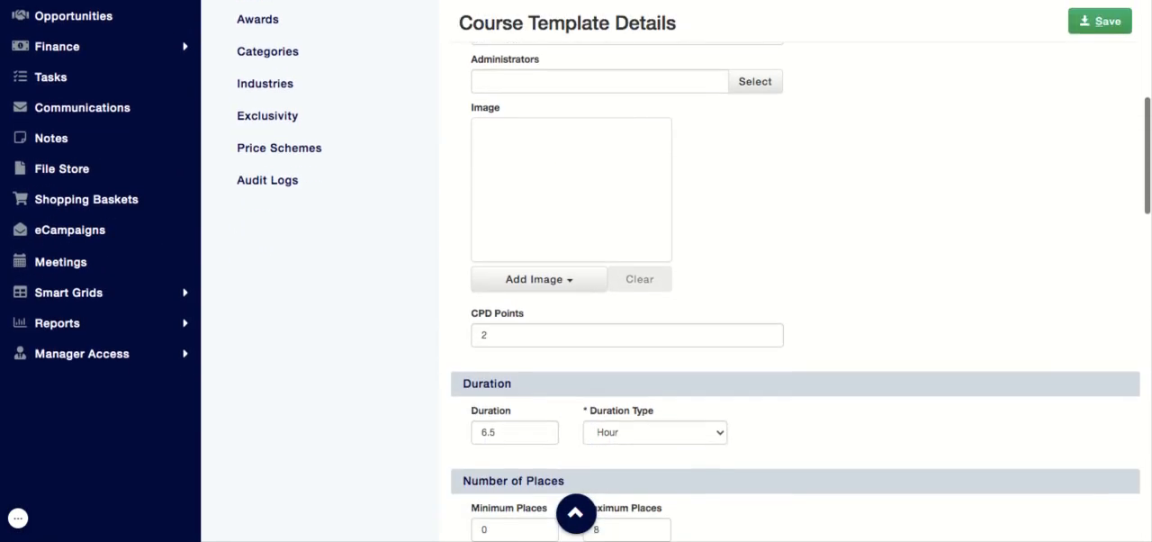
scroll(576, 270, "down", 3)
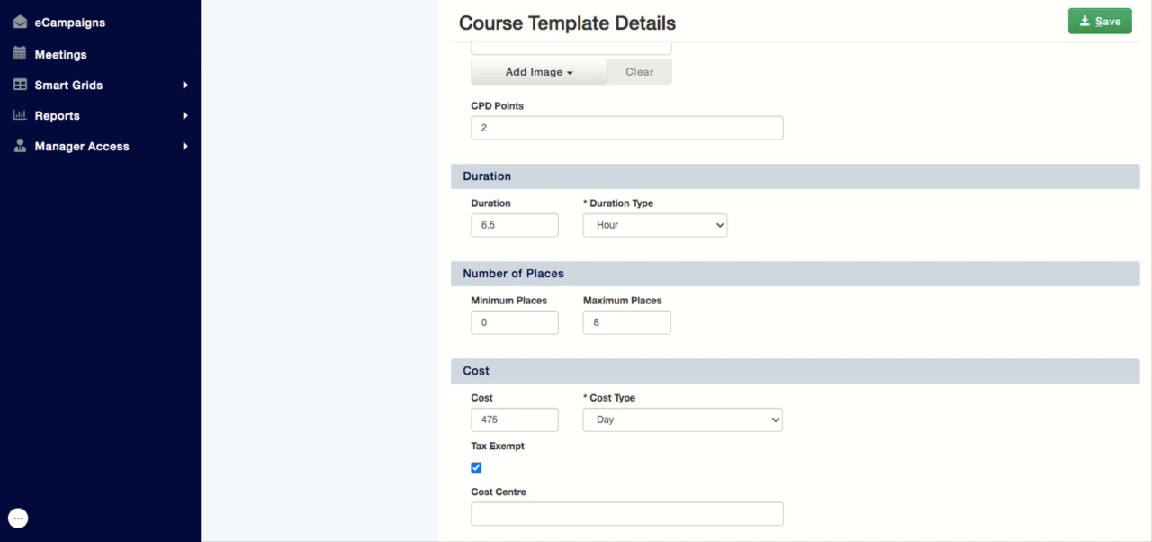
scroll(123, 517, "down", 2)
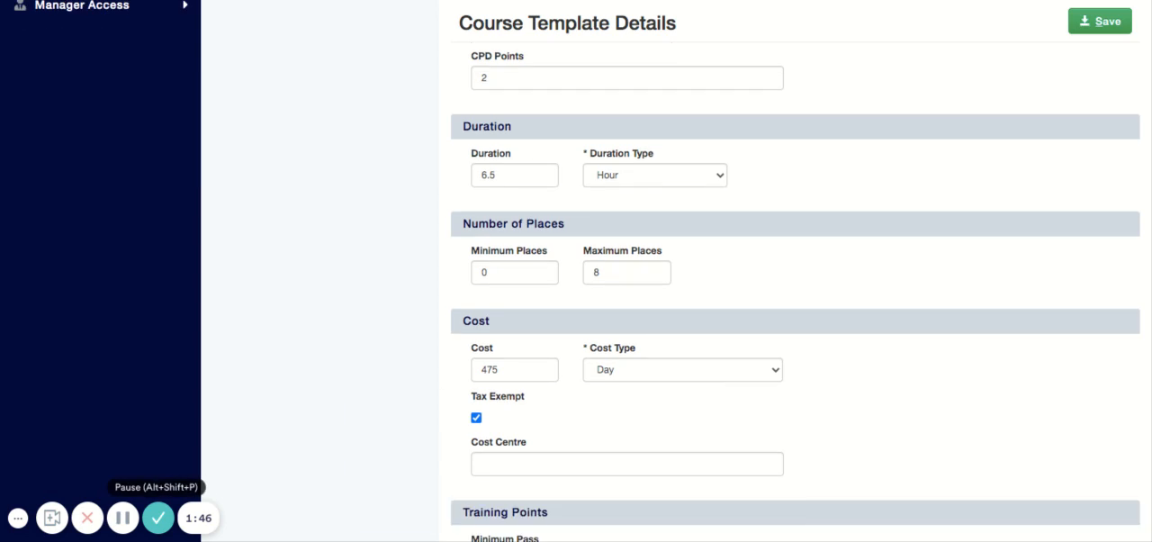
left_click(515, 176)
key("Left")
key("Left")
key("BackSpace")
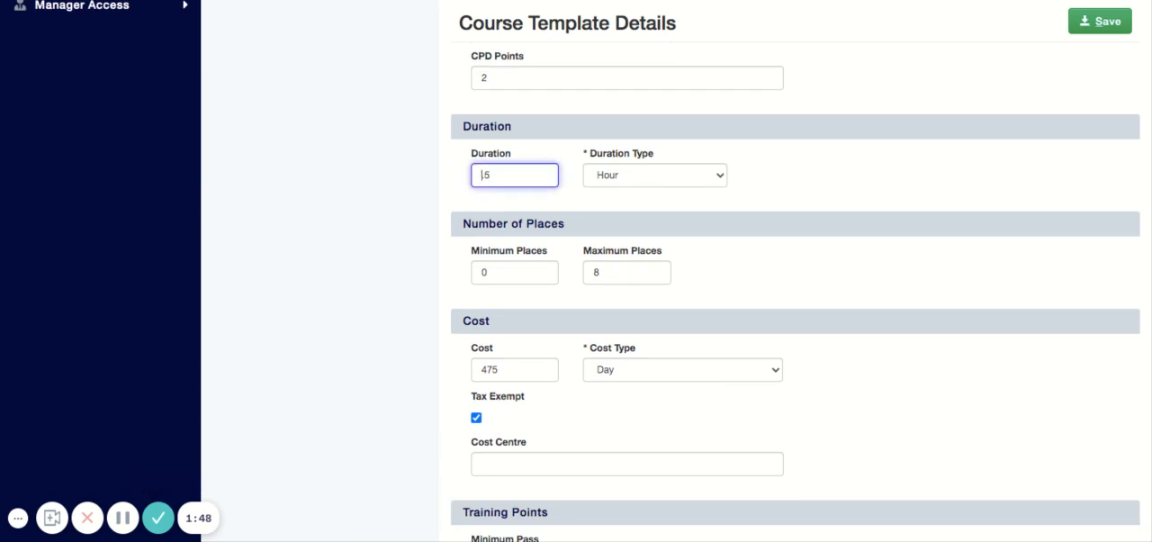
type("7")
left_click(837, 184)
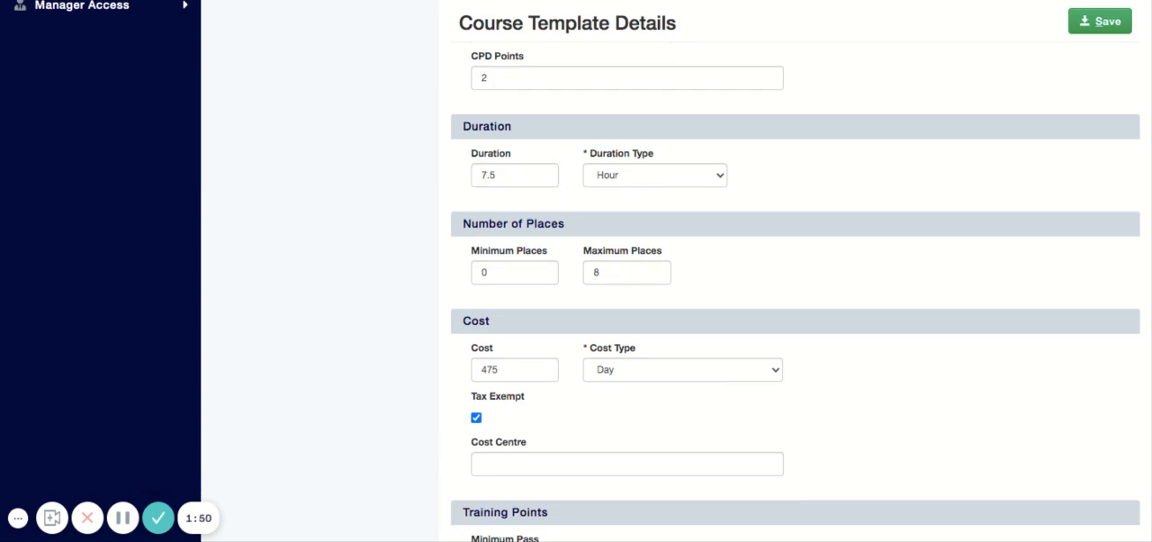
- Review the template's remaining details, from places and cost through sessional details, documents, surveys and promotion to the award settings
scroll(796, 270, "down", 2)
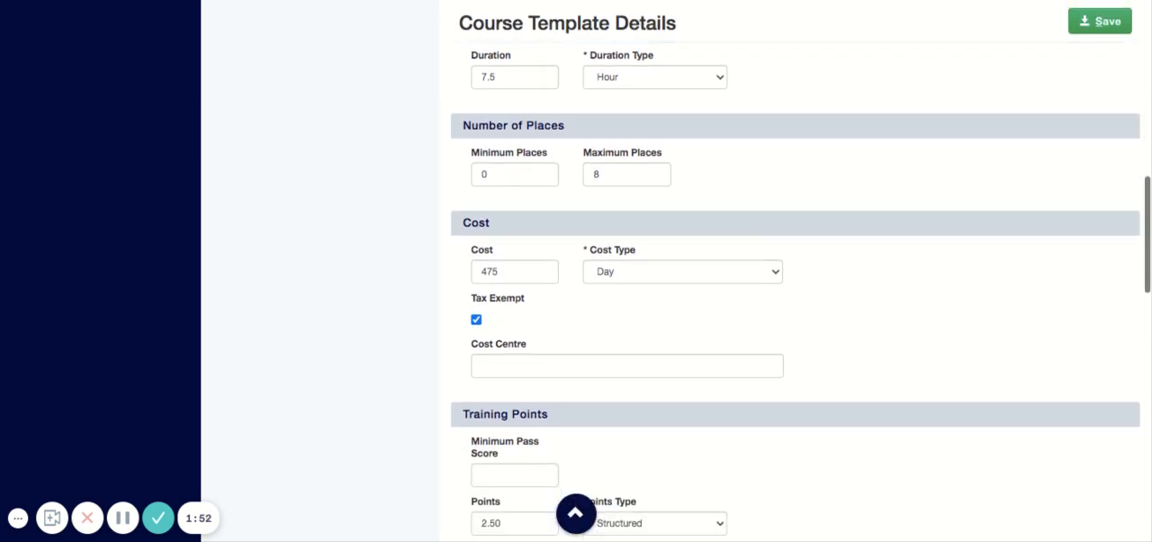
scroll(795, 269, "down", 2)
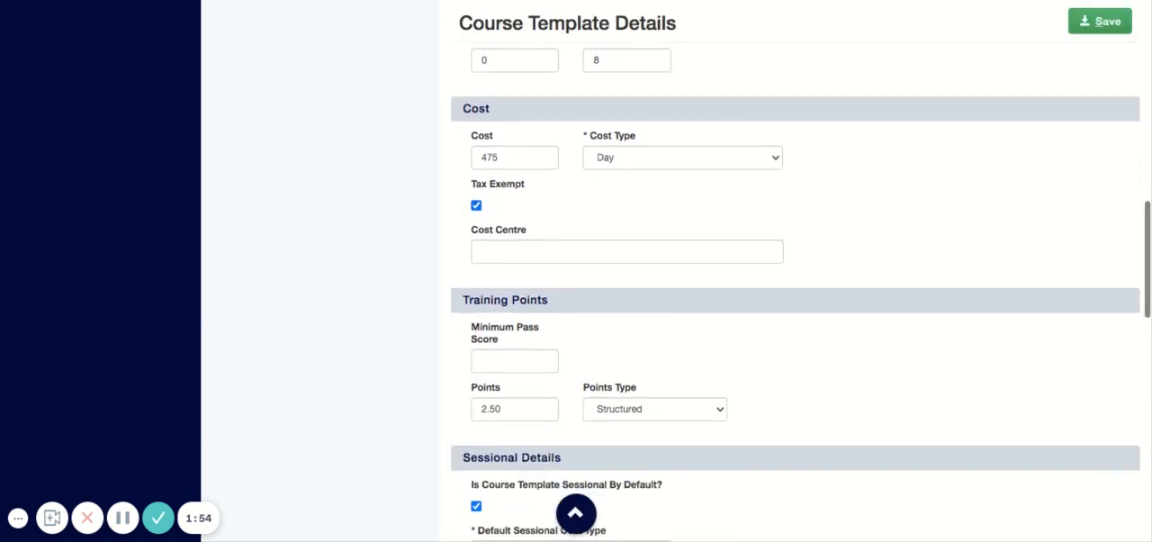
scroll(795, 270, "up", 2)
scroll(796, 270, "up", 3)
scroll(796, 270, "down", 5)
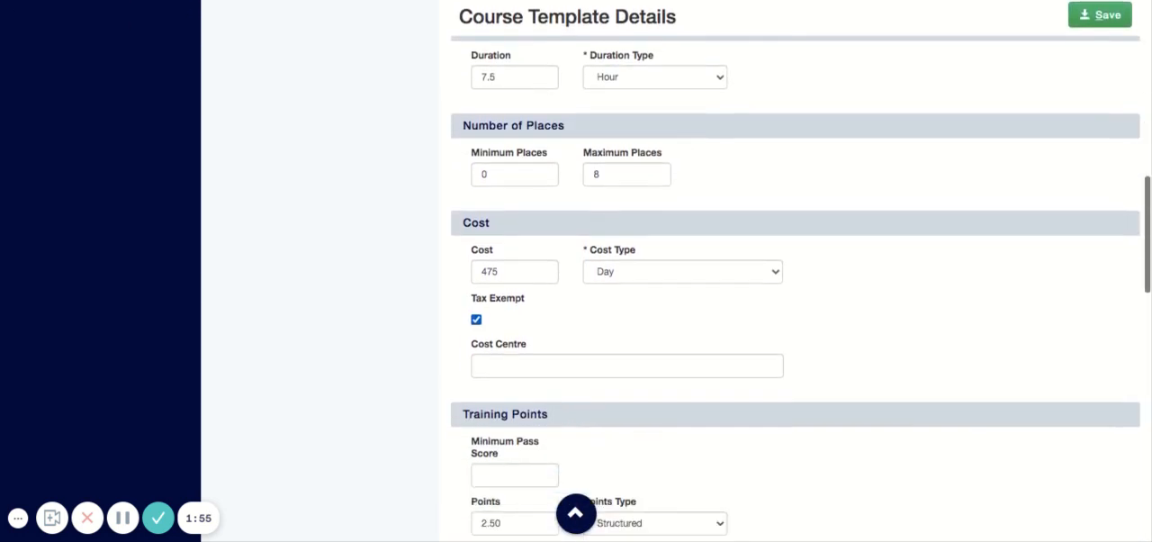
scroll(796, 270, "down", 1)
scroll(795, 270, "down", 3)
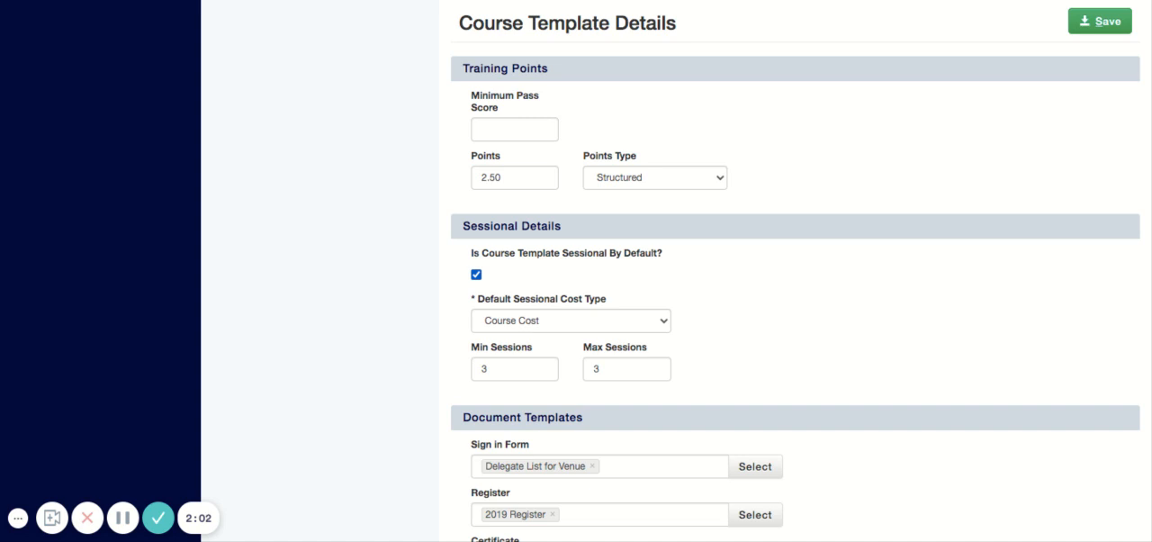
scroll(795, 360, "down", 5)
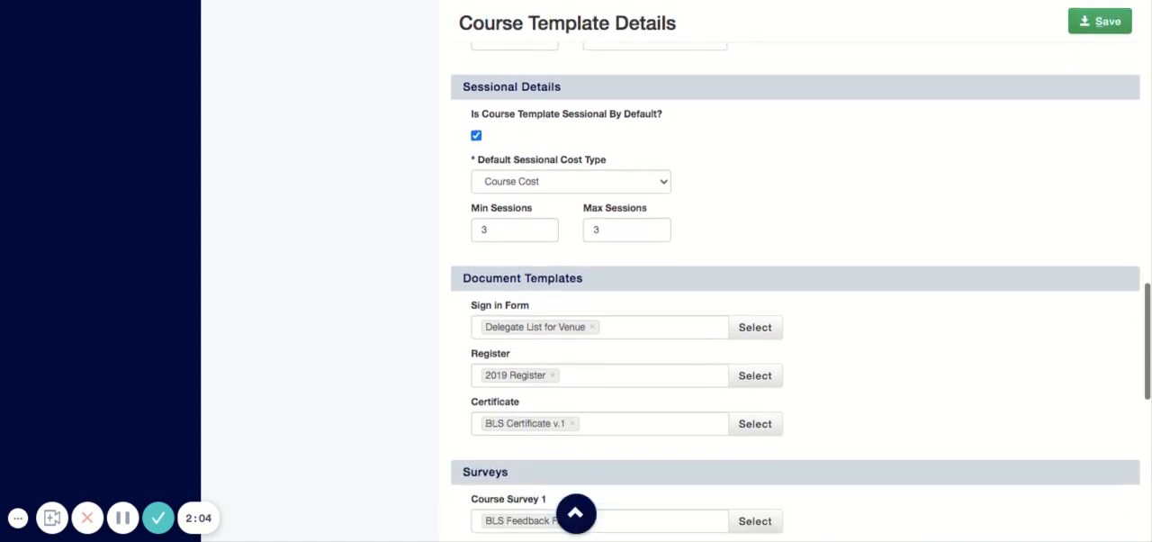
scroll(796, 360, "down", 9)
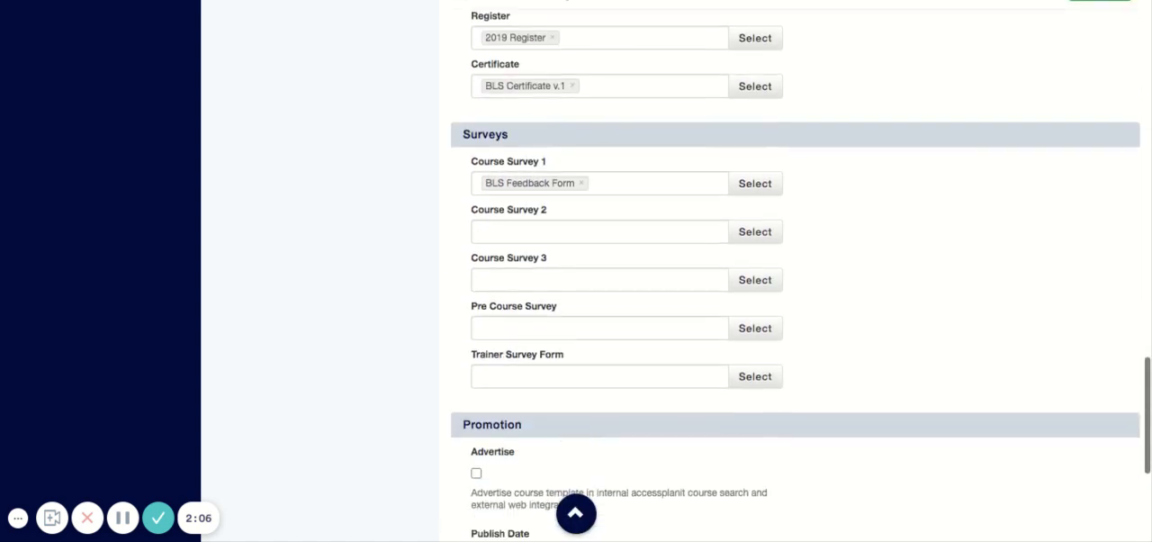
scroll(795, 360, "down", 6)
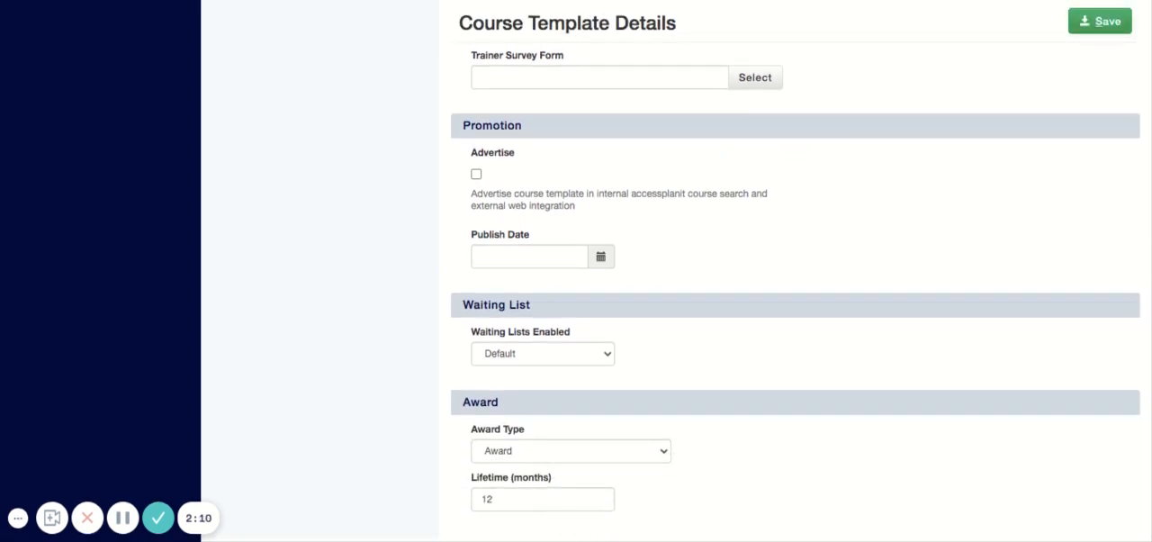
- Save the Adult Basic Life Support (ABLS) course template details
scroll(796, 315, "up", 20)
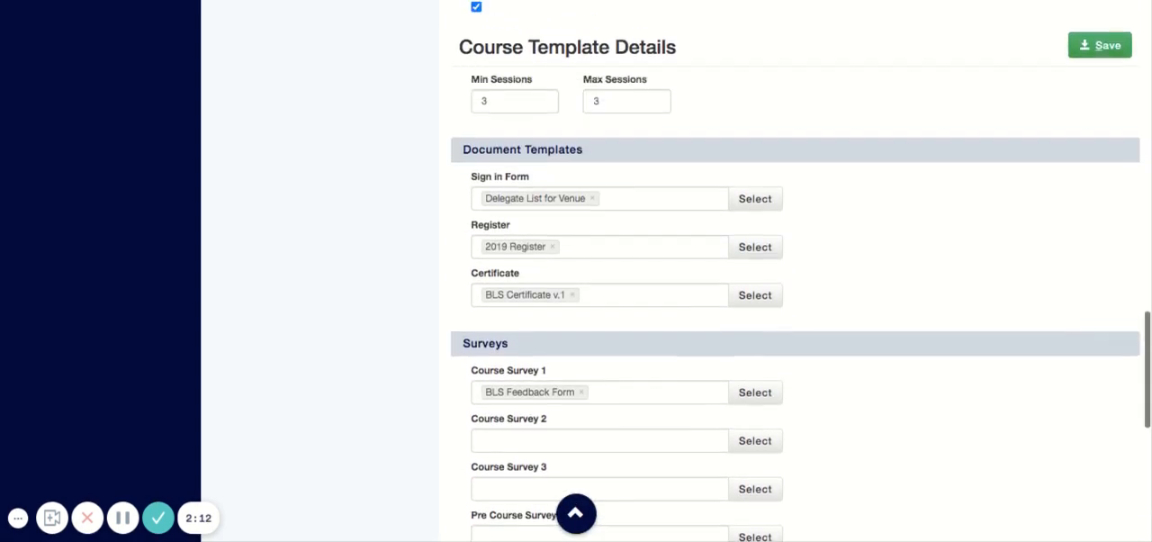
scroll(796, 315, "up", 15)
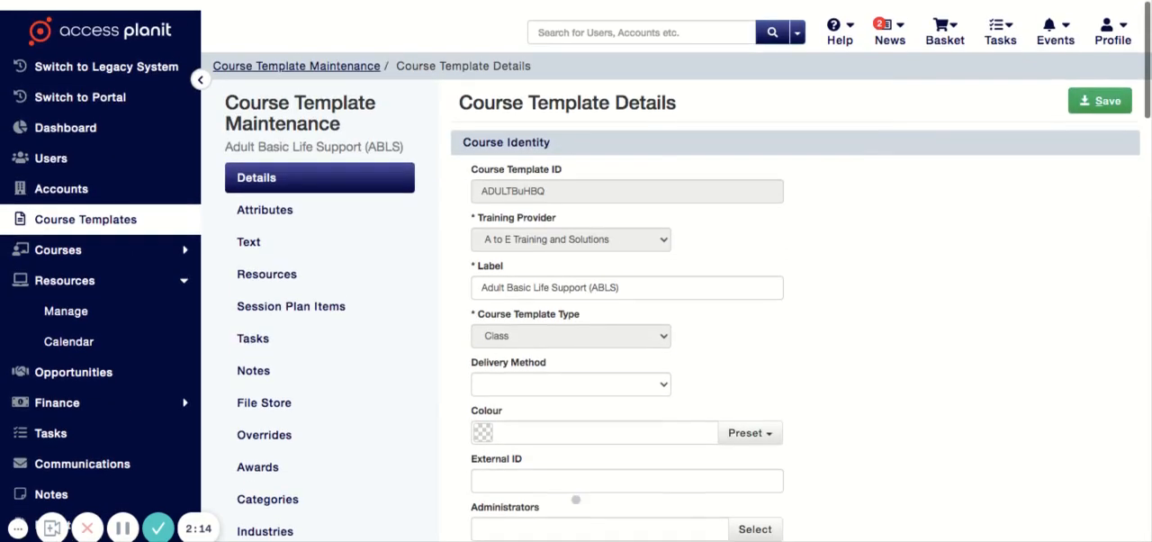
left_click(1099, 90)
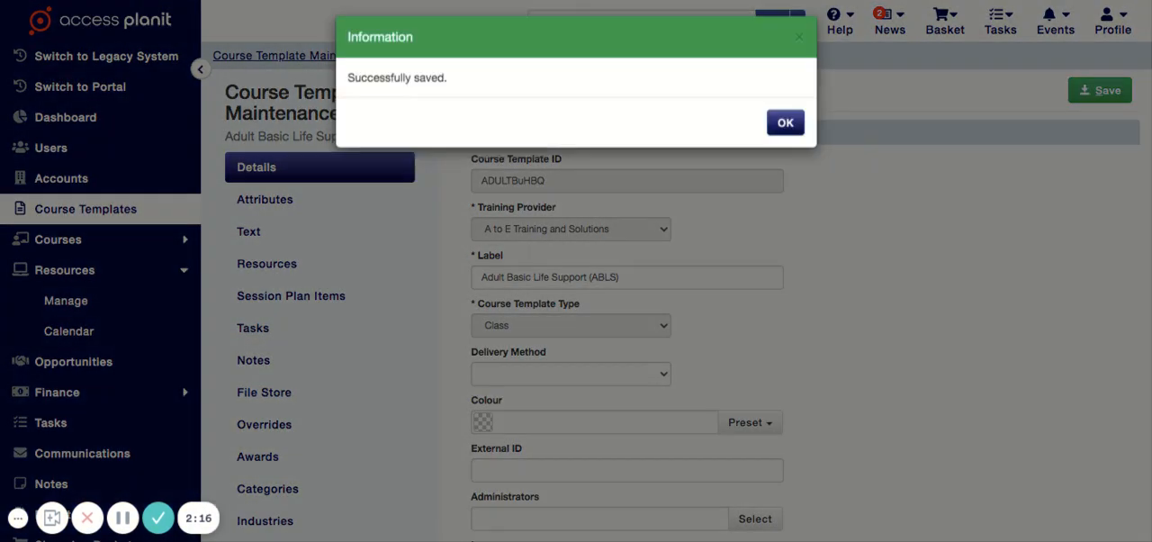
left_click(785, 130)
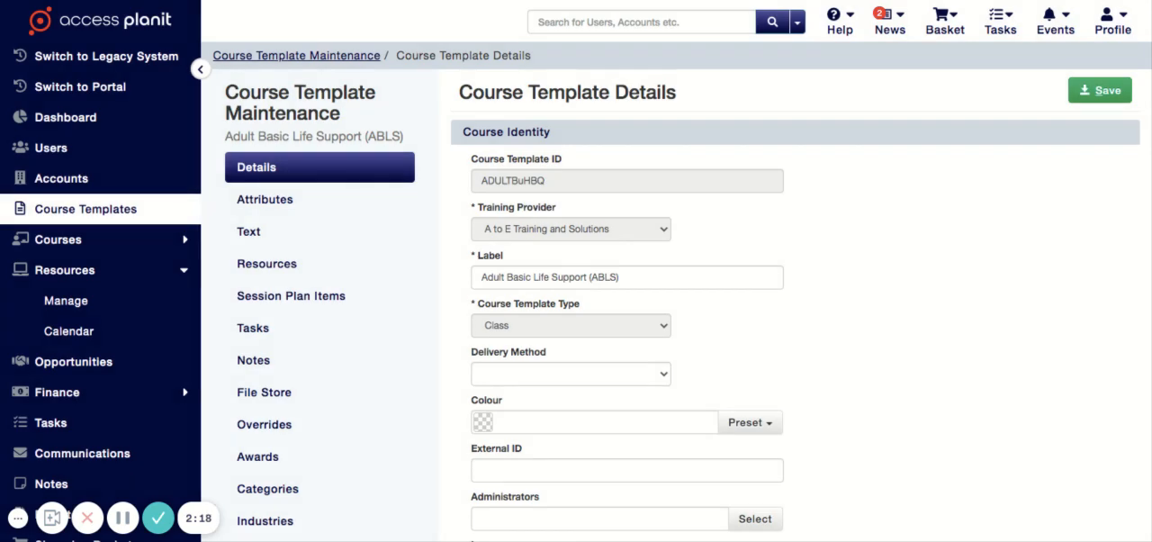
- Delete the Non Substansive Instructor resource requirement from the course template
left_click(268, 264)
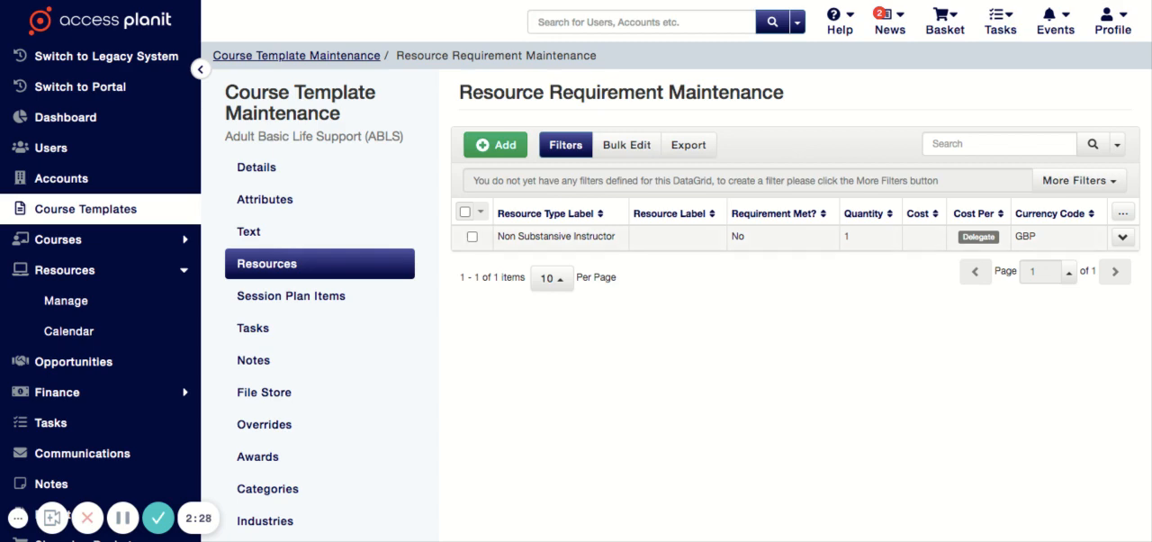
left_click_drag(497, 235, 616, 236)
left_click(644, 329)
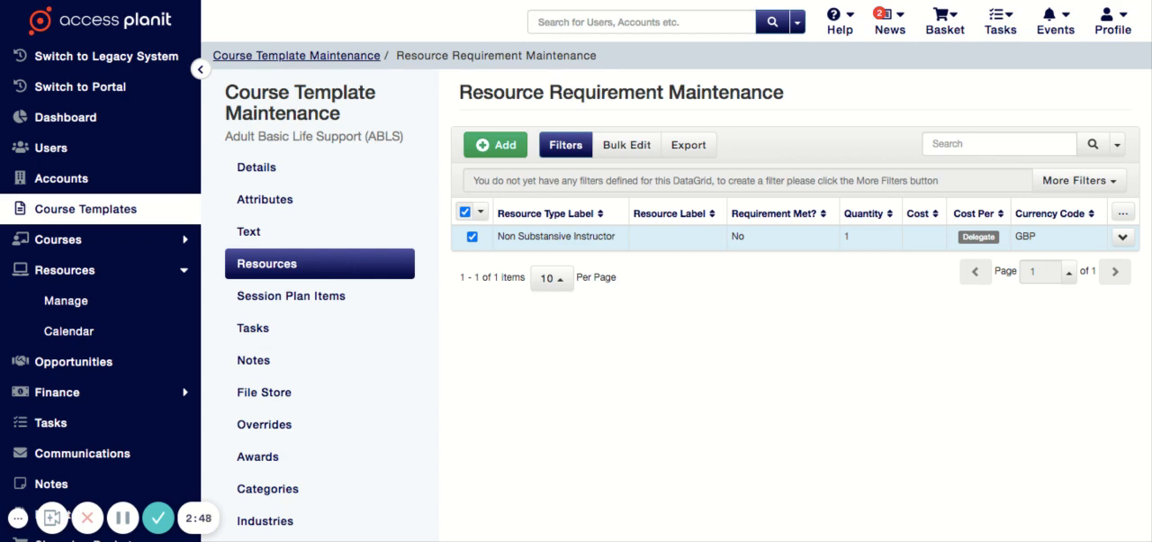
right_click(674, 241)
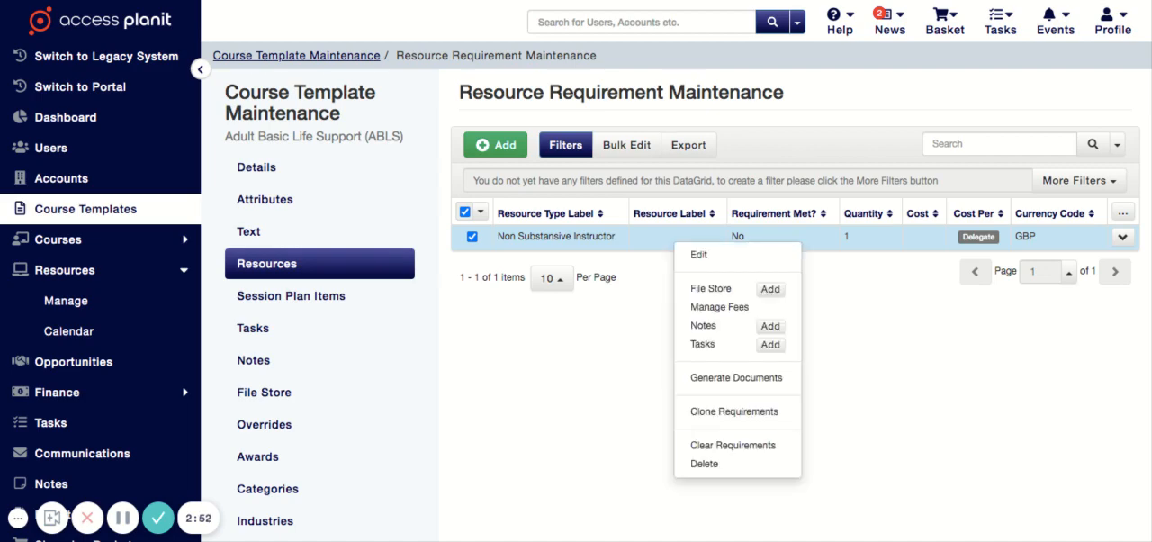
left_click(704, 463)
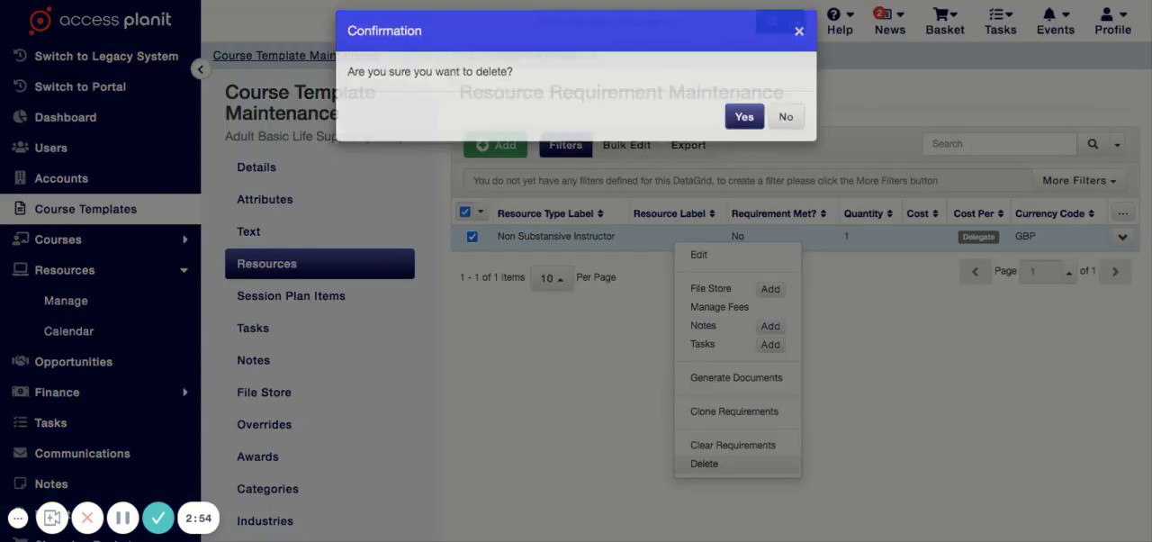
key("Return")
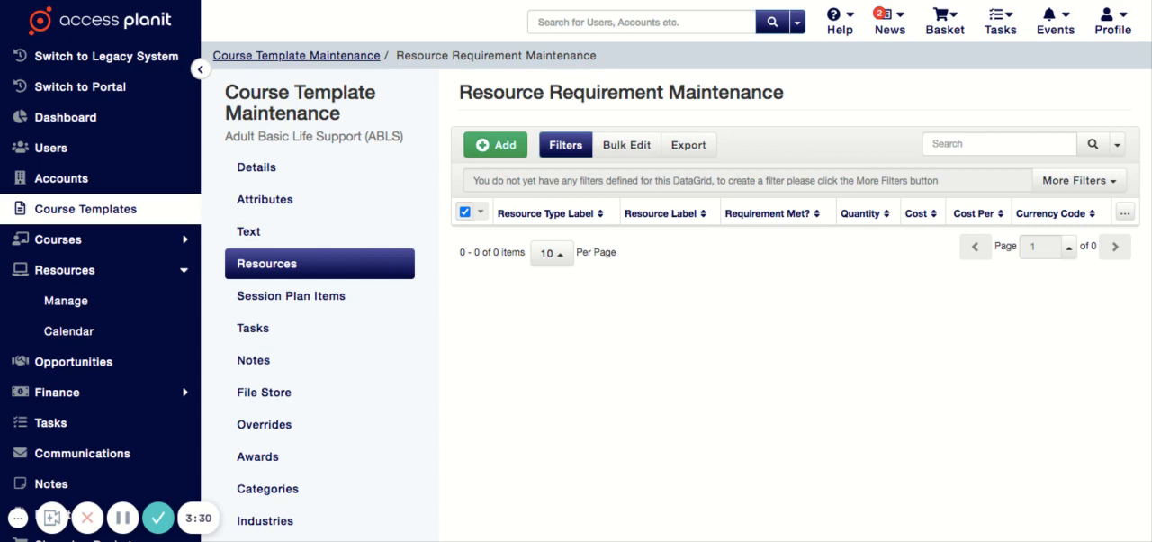
- Edit the Adult Basic Life Support (ABLS) Session 1 session plan item to start at 09:00 and end at 11:00
left_click(292, 296)
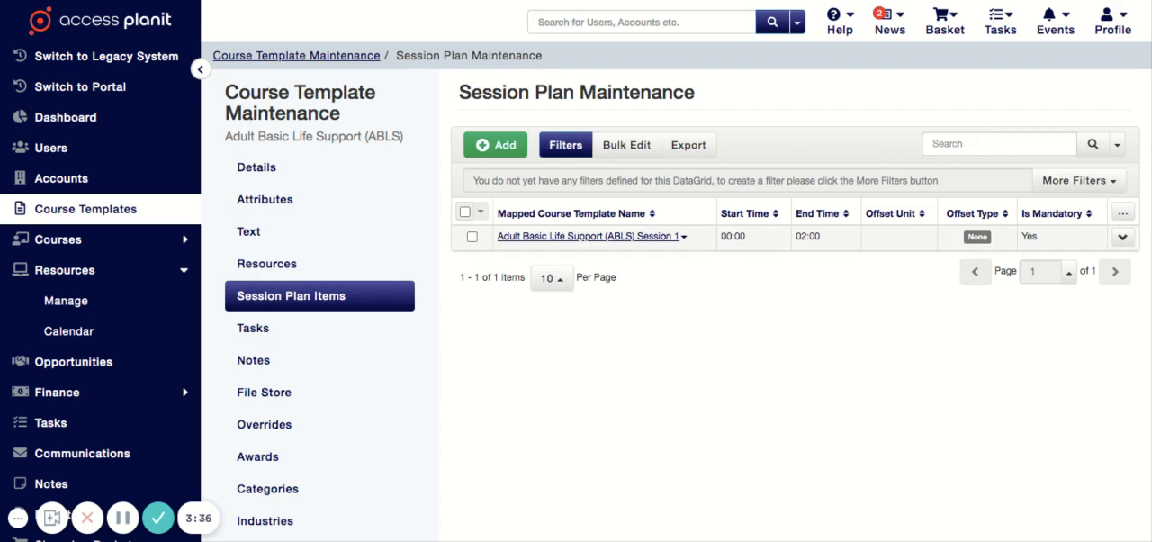
right_click(797, 238)
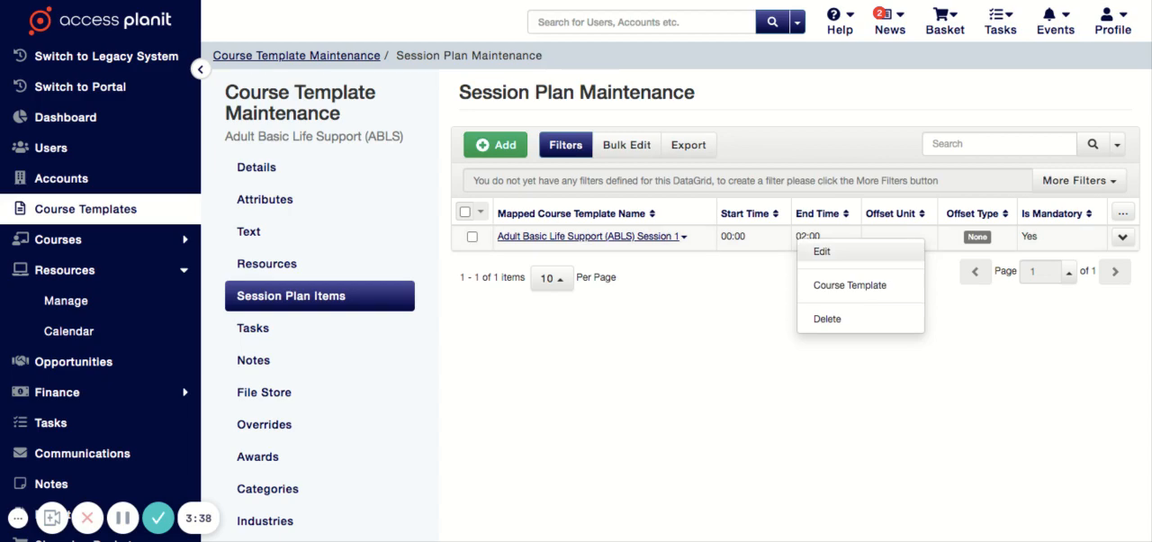
left_click(822, 252)
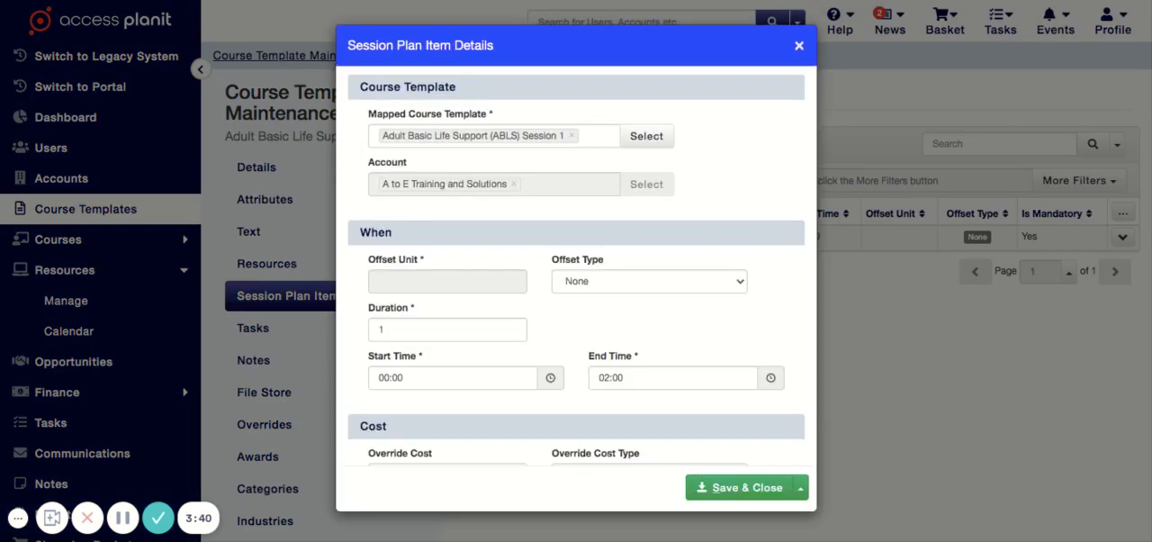
scroll(575, 270, "down", 2)
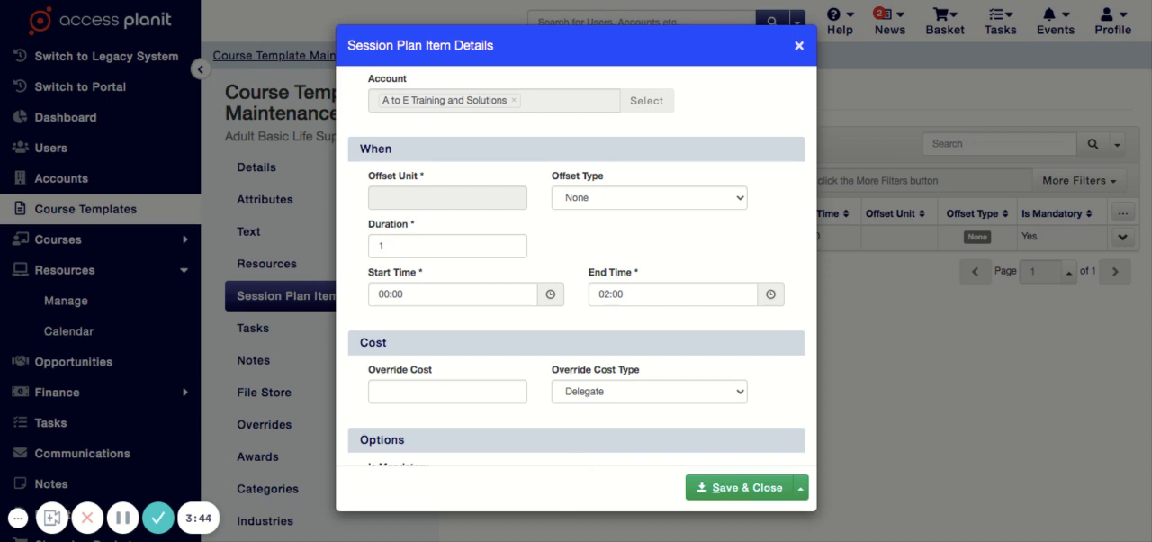
left_click(379, 302)
type("09:00")
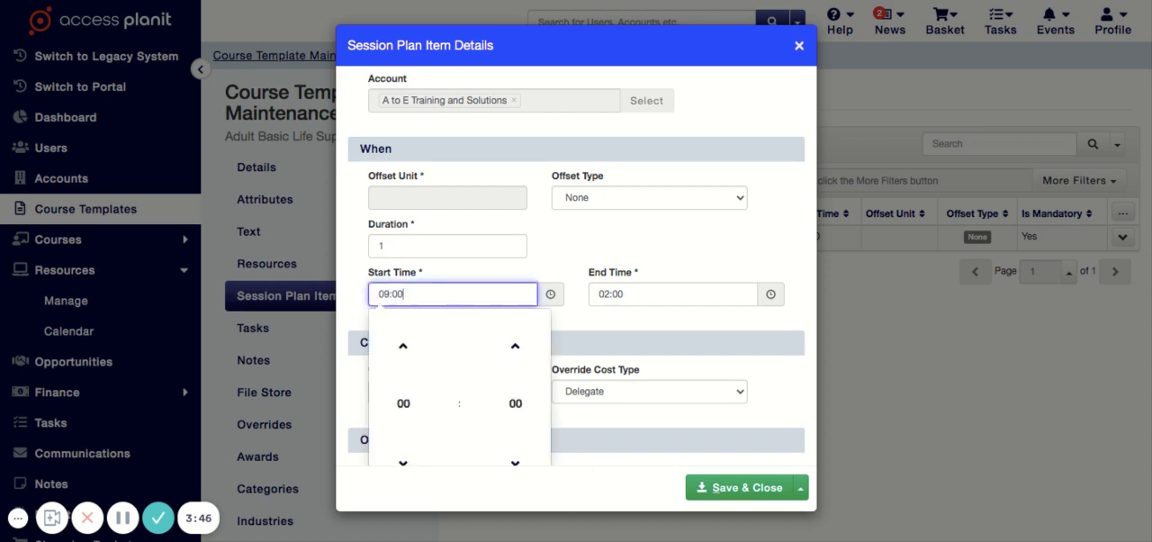
left_click(599, 297)
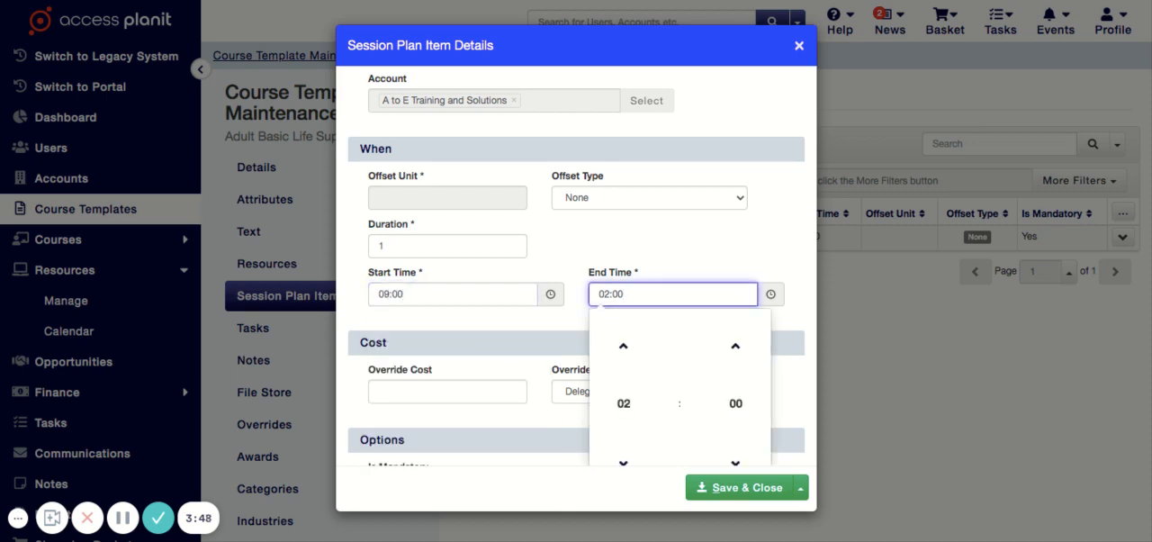
left_click_drag(623, 295, 595, 295)
type("11:00")
left_click(576, 457)
- Enable Clone Venue for the Session 1 plan item and save it
scroll(576, 459, "down", 3)
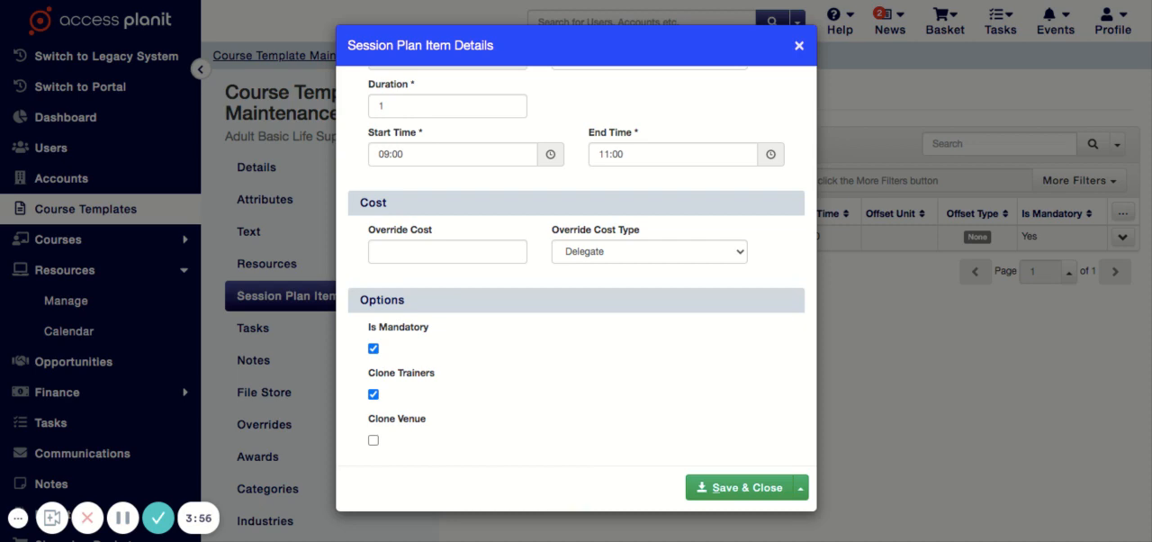
left_click(373, 439)
scroll(373, 439, "down", 1)
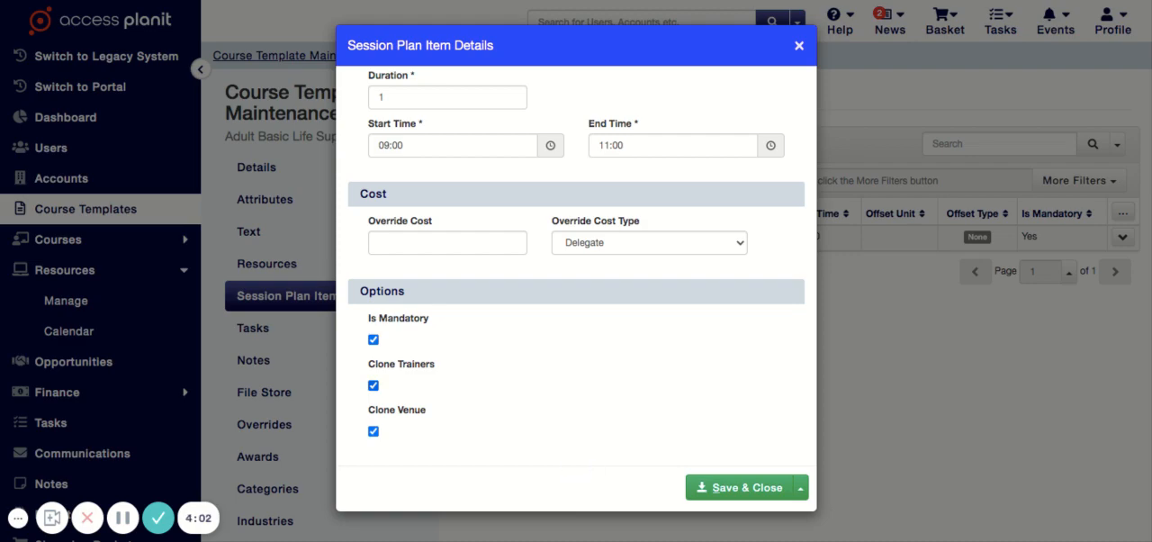
left_click(738, 487)
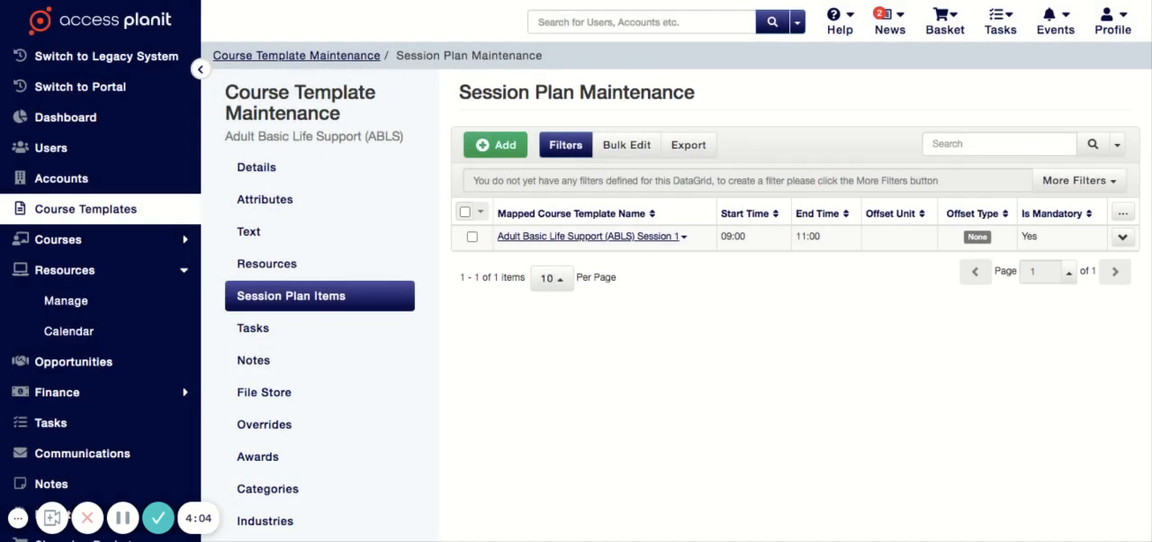
- Start a new session plan item mapped to Adult Basic Life Support (ABLS) Session 2 with offset type None
left_click(494, 145)
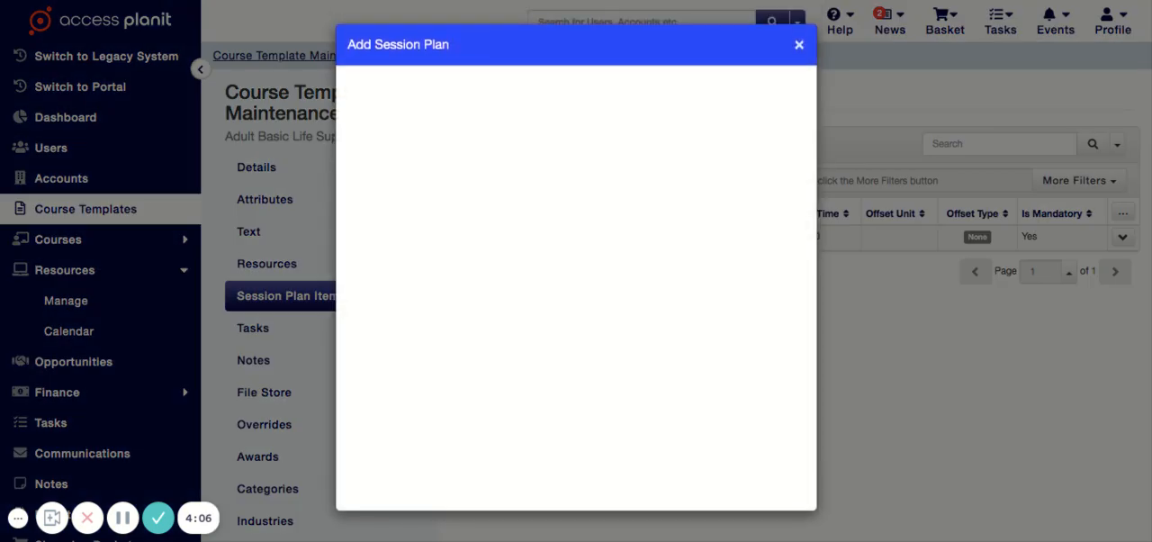
left_click(494, 137)
type("a")
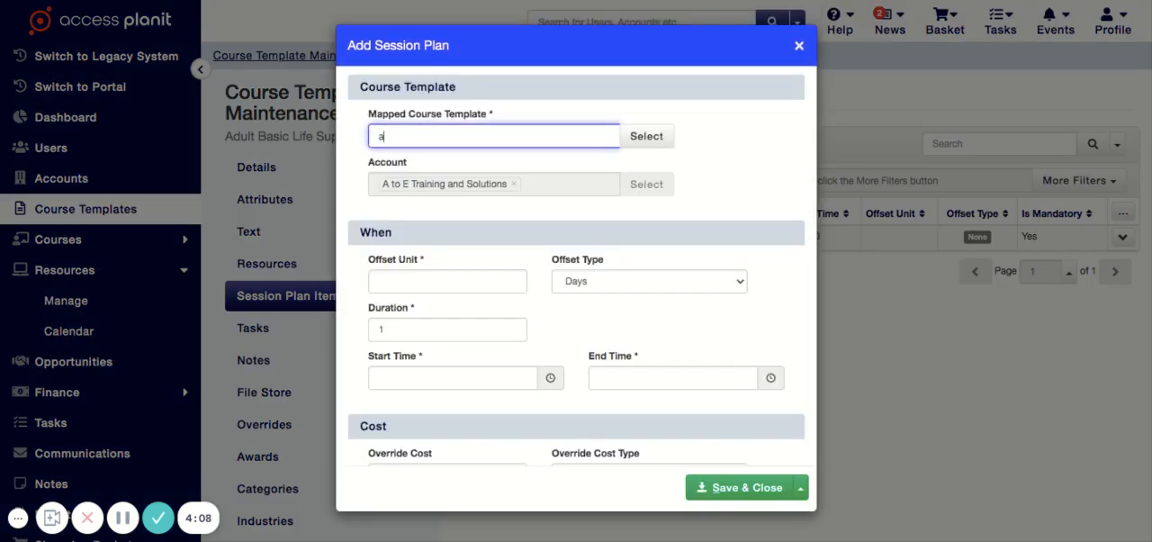
key("Down")
key("Down")
key("Down")
key("Down")
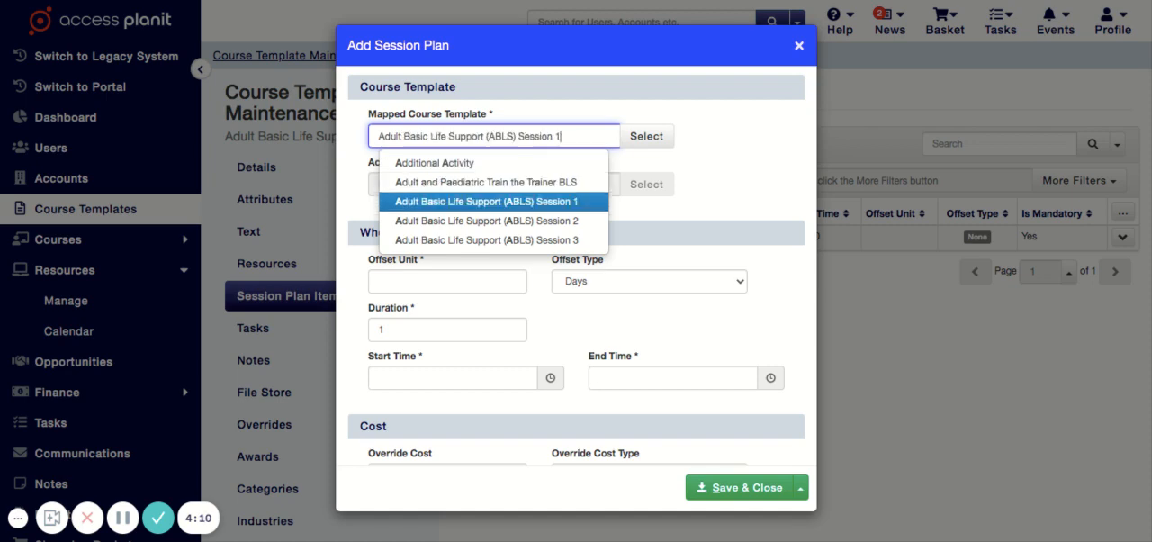
key("Return")
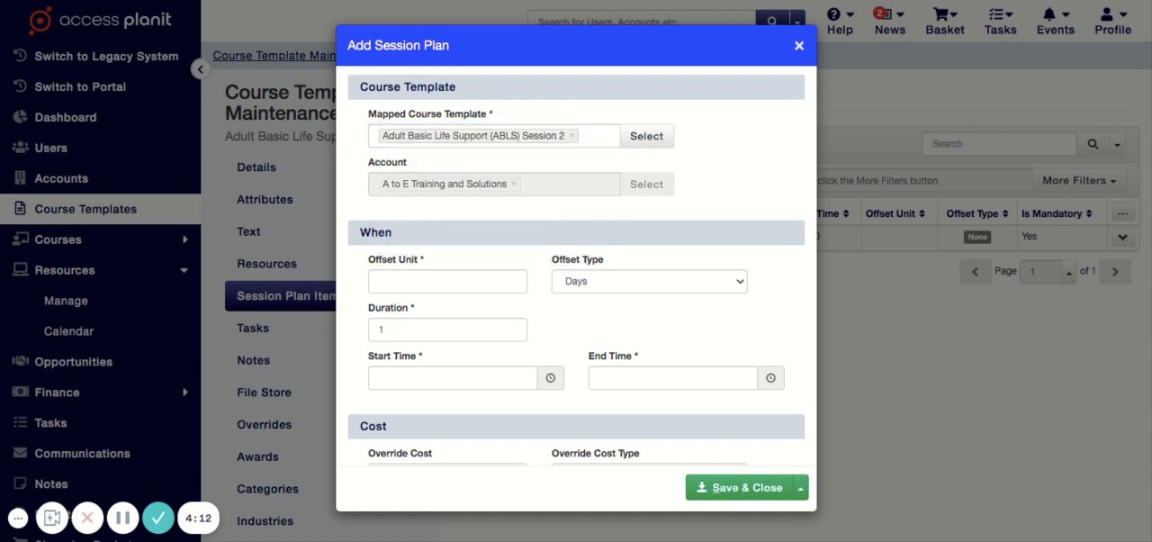
left_click(649, 281)
left_click(593, 297)
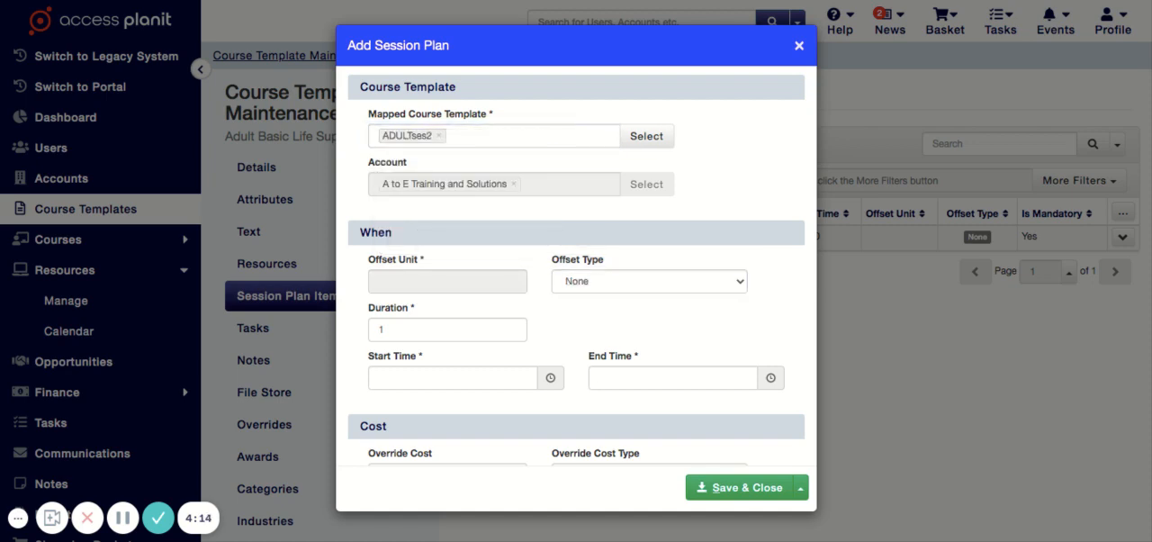
- Set the Session 2 plan item's start time to 11:15 and end time to 13:15
left_click(452, 378)
scroll(452, 378, "down", 1)
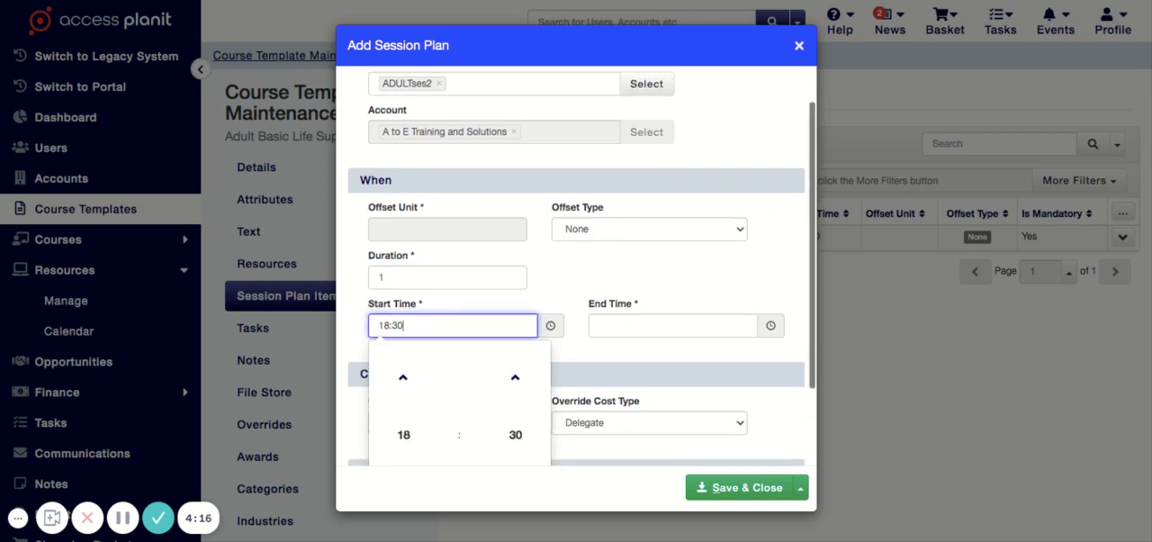
key("ctrl+a")
type("11:")
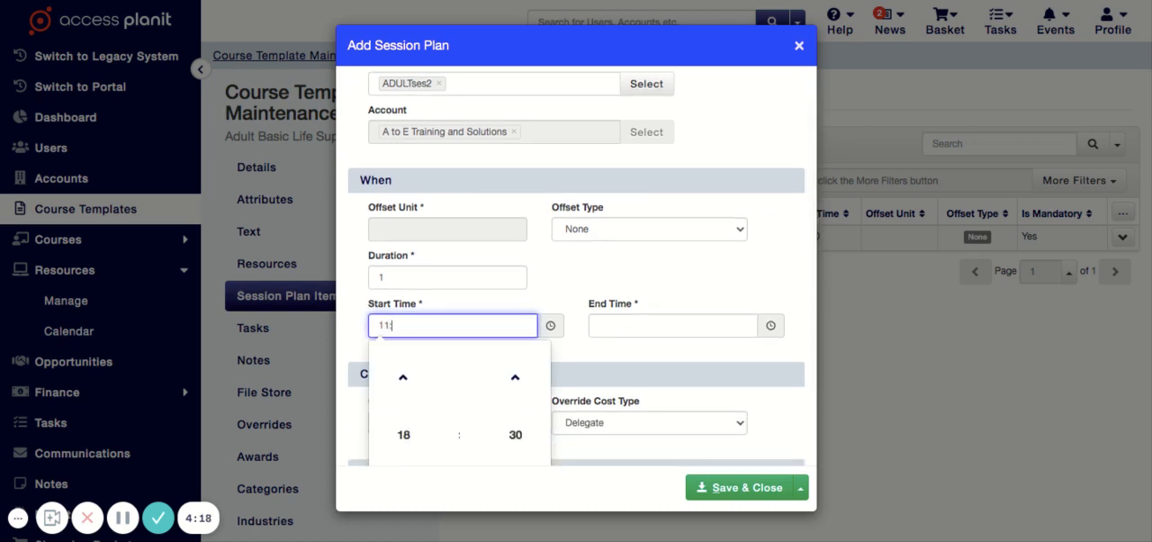
type("15 - 13:1")
key("BackSpace")
key("BackSpace")
key("BackSpace")
key("BackSpace")
key("BackSpace")
key("BackSpace")
key("BackSpace")
key("Tab")
type("13:")
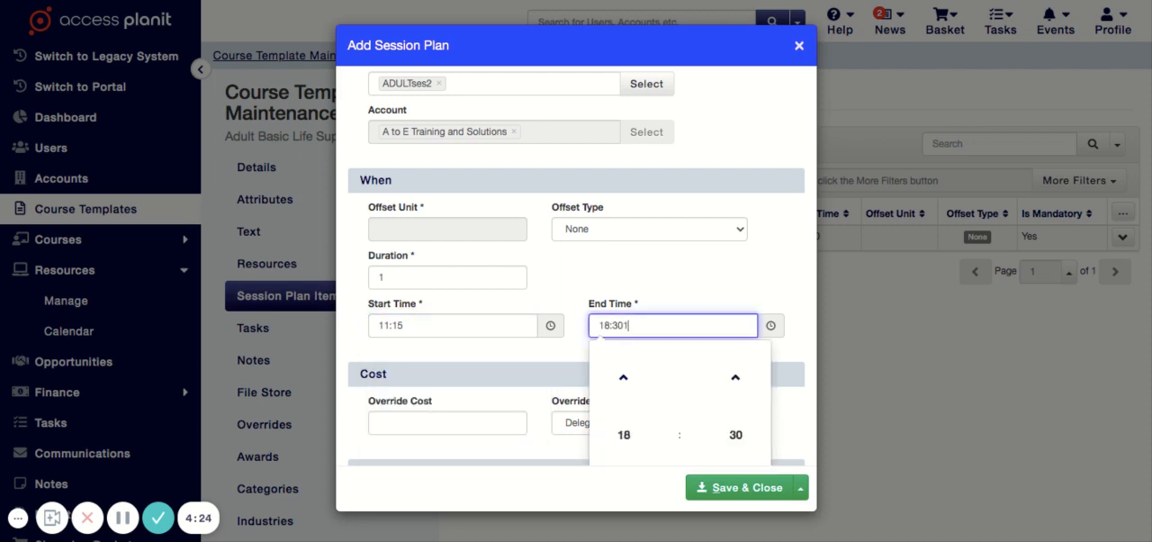
key("BackSpace")
key("BackSpace")
key("BackSpace")
key("BackSpace")
key("BackSpace")
key("BackSpace")
key("BackSpace")
type("3:15")
key("Tab")
- Make the Session 2 plan item mandatory with Clone Trainers and Clone Venue enabled, and save it
scroll(576, 270, "down", 5)
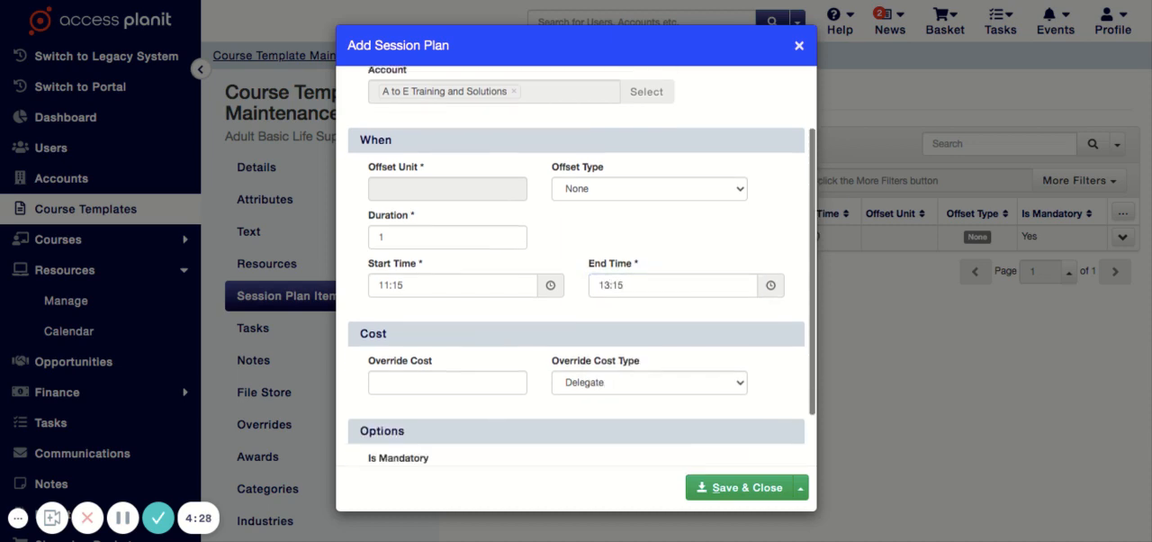
left_click(373, 340)
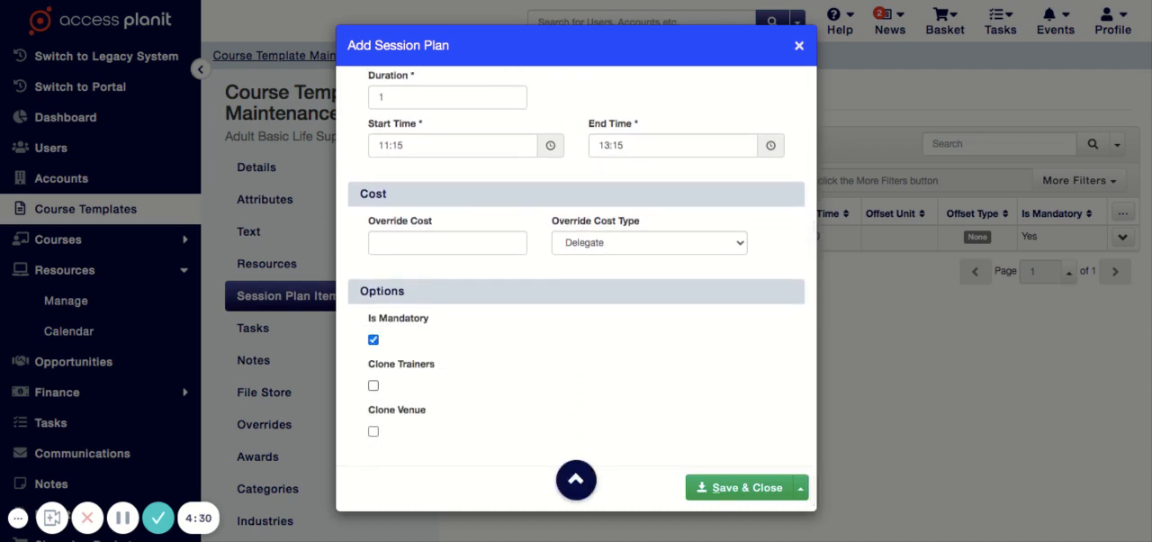
left_click(373, 385)
left_click(374, 431)
left_click(740, 487)
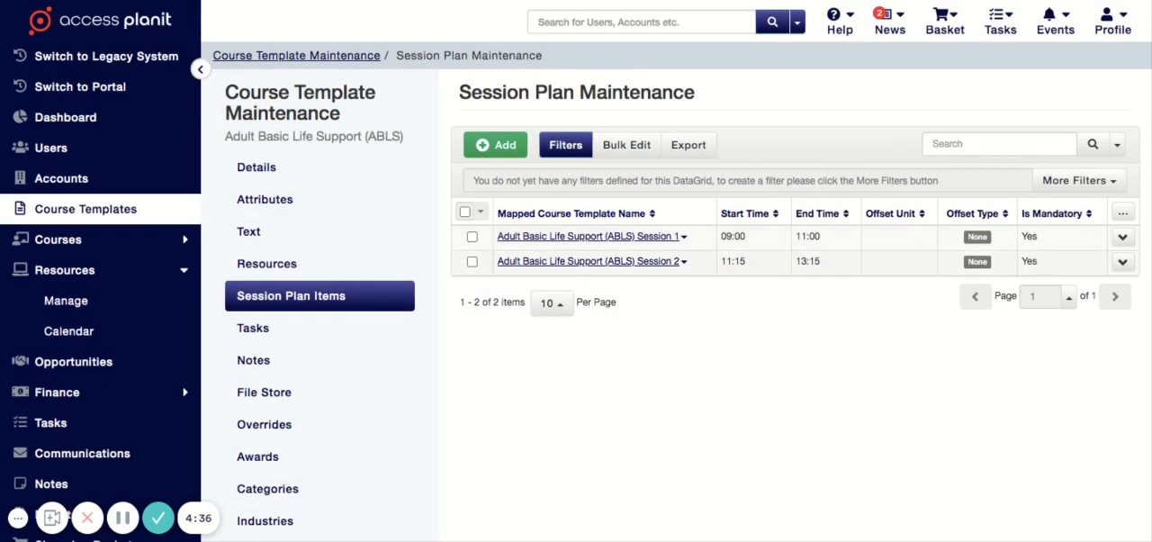
- Start another session plan item mapped to Adult Basic Life Support (ABLS) Session 3 and check that selection in the course template list
left_click(495, 145)
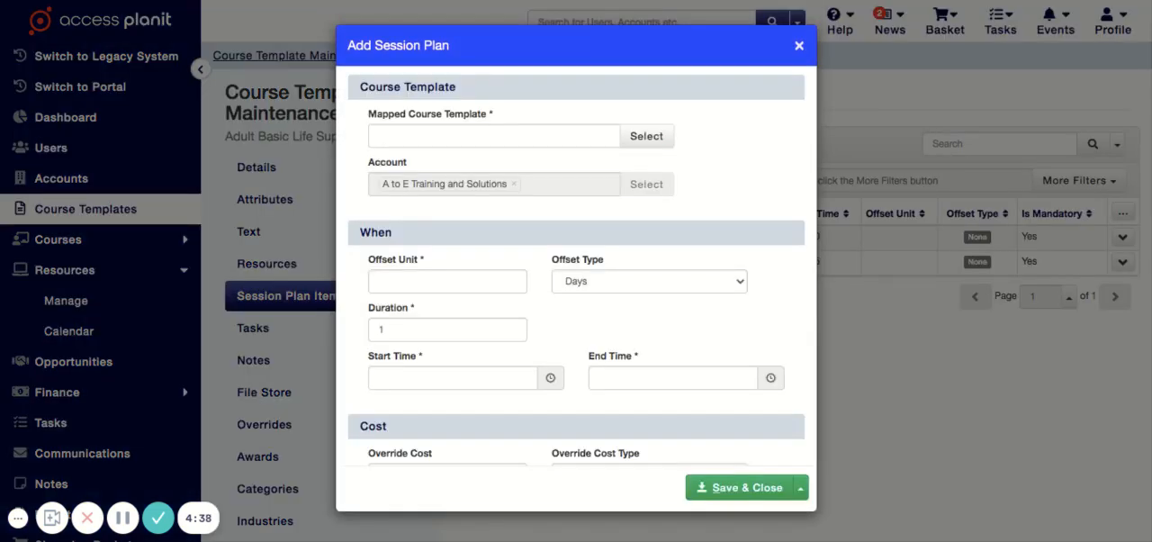
left_click(494, 137)
type("adult")
key("Down")
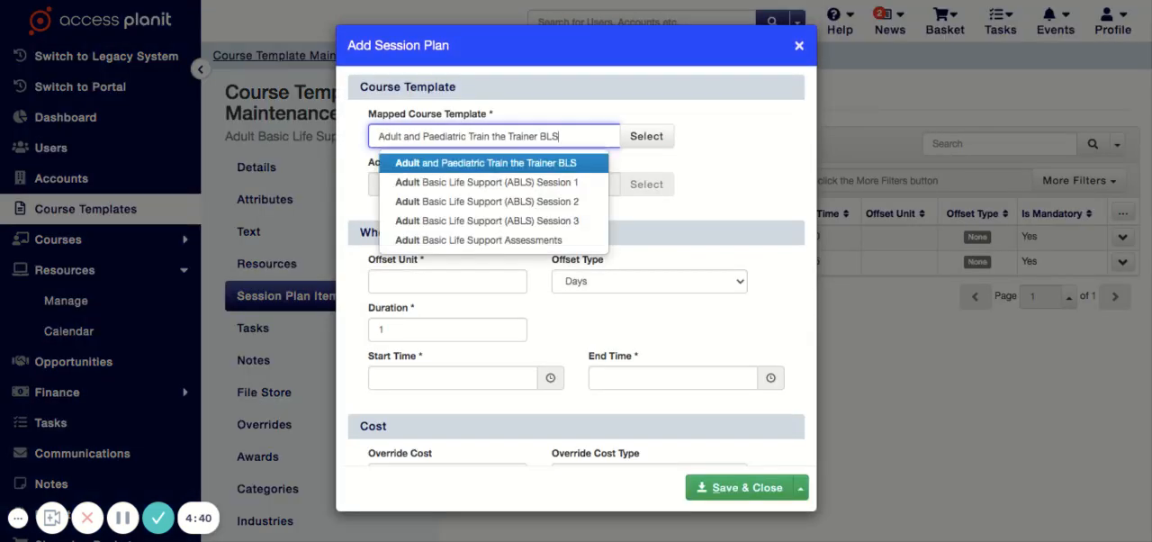
key("Down")
key("Down")
key("Down")
key("Return")
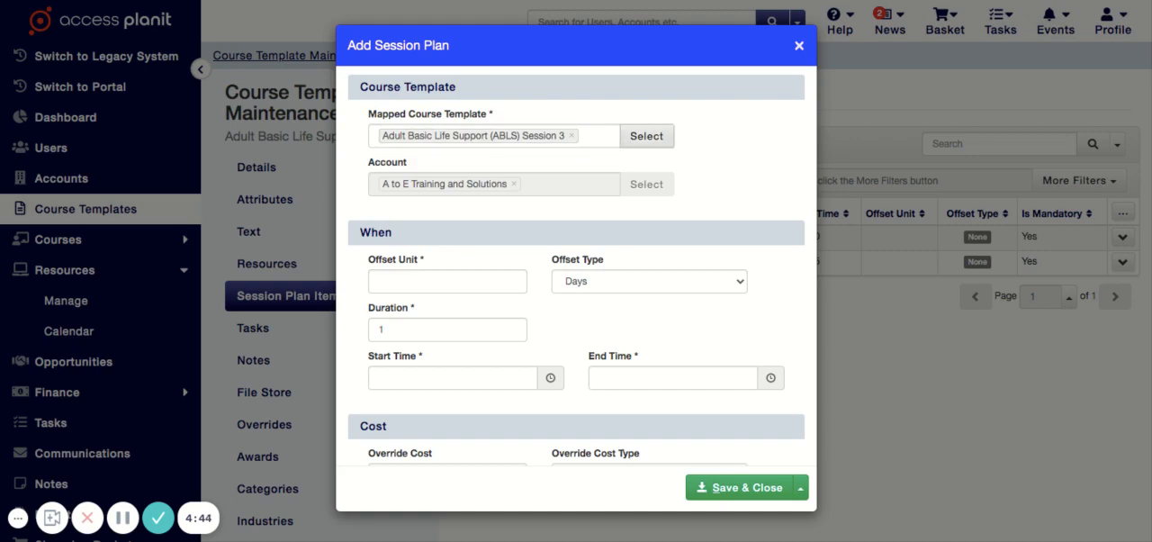
left_click(646, 136)
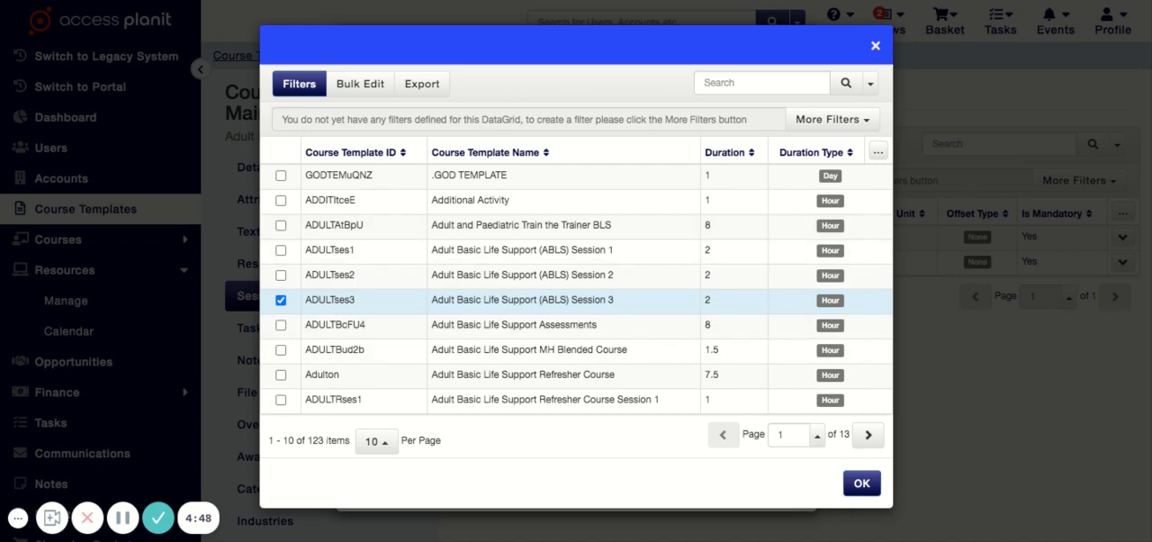
left_click(875, 45)
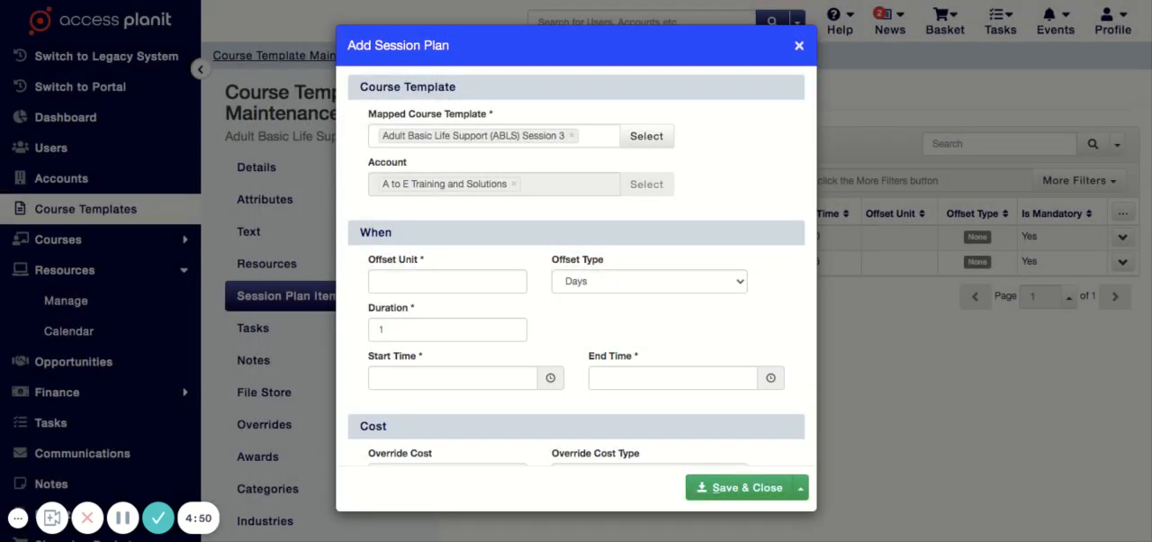
- Set the Session 3 plan item's offset type to None, start time to 14:30 and end time to 16:30
scroll(576, 267, "down", 1)
left_click(649, 224)
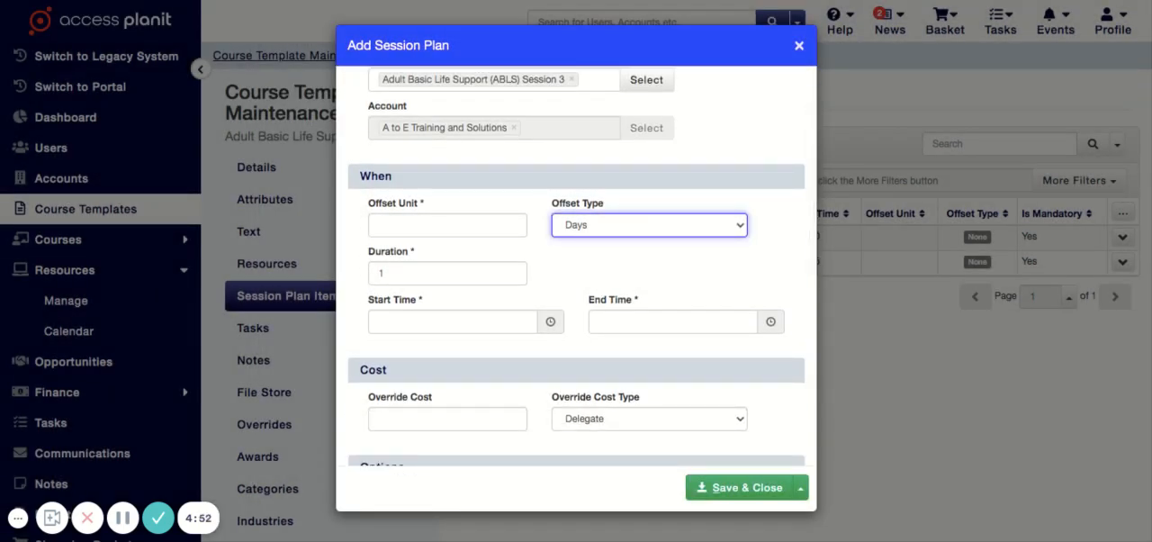
left_click(649, 243)
scroll(576, 266, "down", 1)
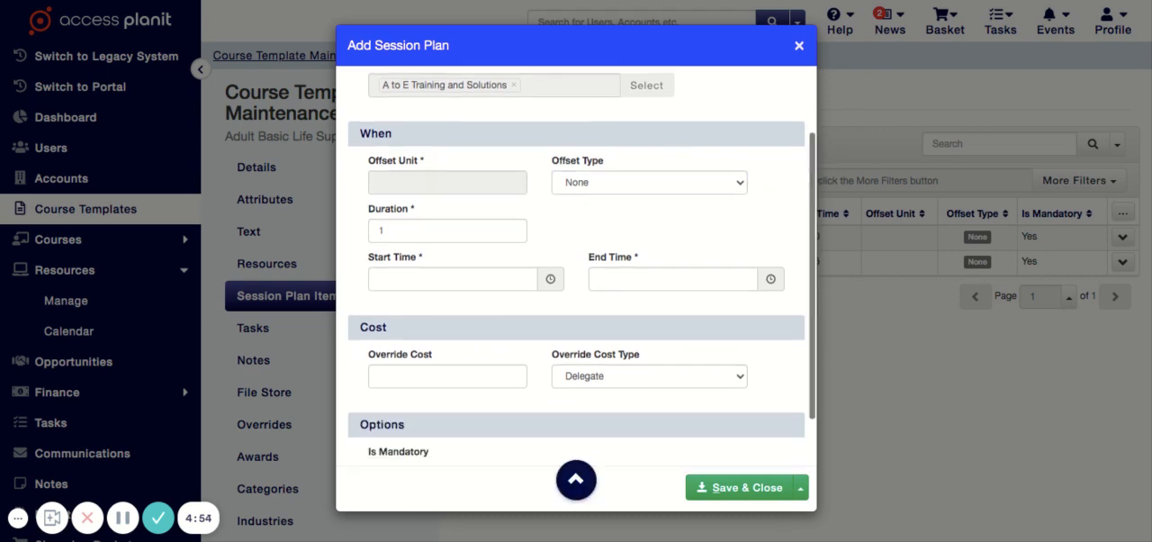
left_click(403, 279)
left_click_drag(403, 279, 379, 286)
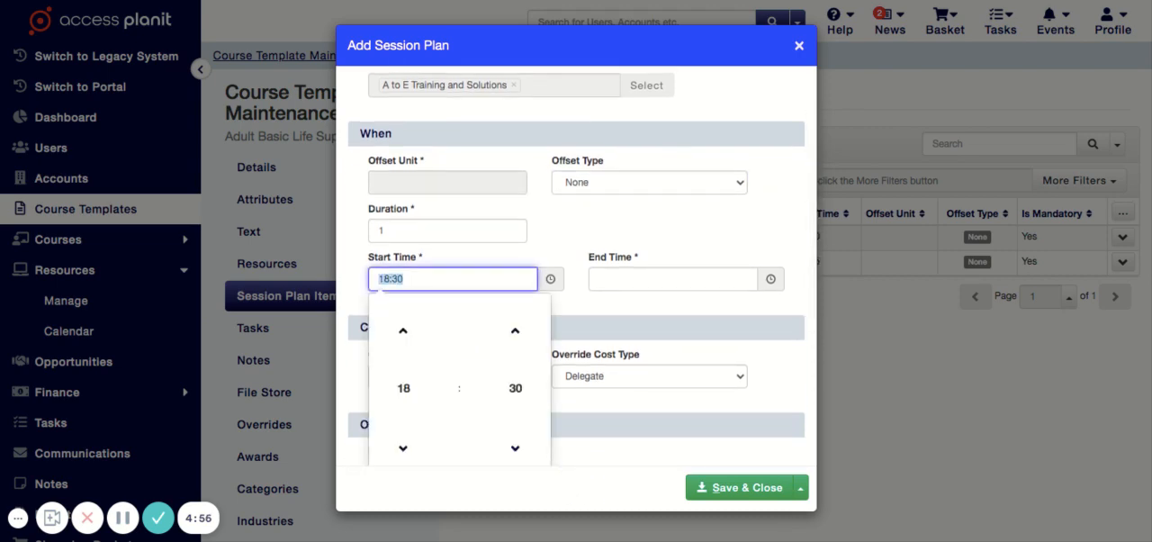
type("14:30")
key("Tab")
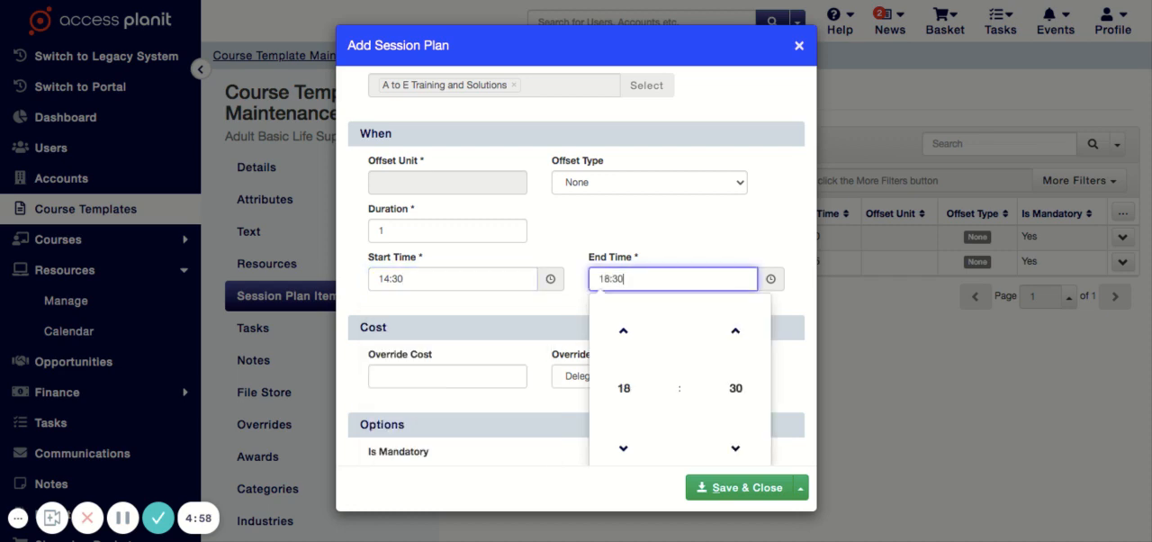
key("BackSpace")
key("BackSpace")
key("BackSpace")
key("BackSpace")
type("6:30")
left_click(576, 460)
- Make the Session 3 plan item mandatory with Clone Trainers and Clone Venue enabled, and save it
scroll(576, 461, "down", 2)
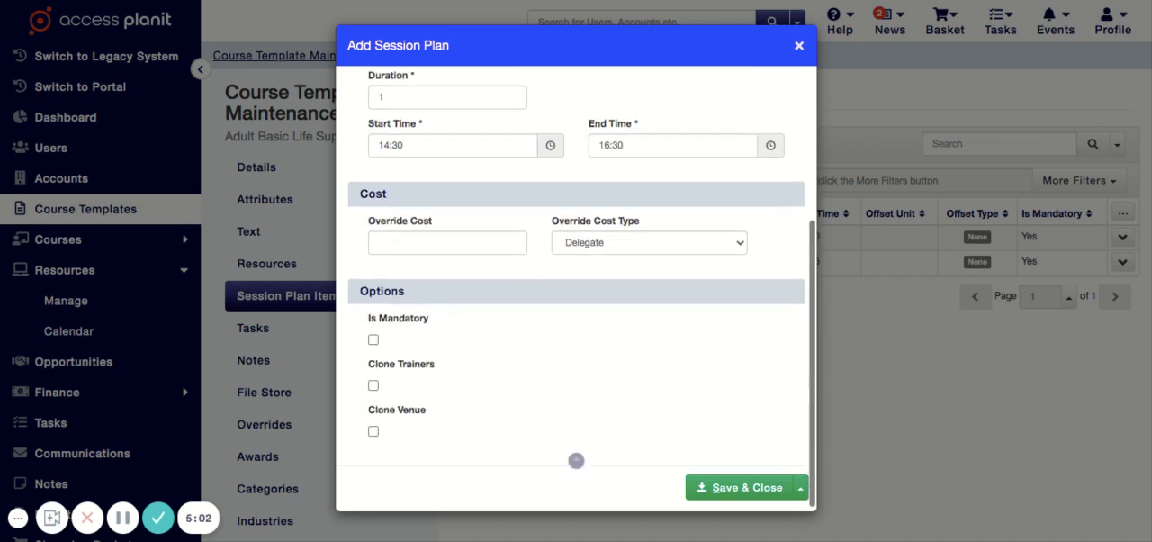
left_click(373, 340)
left_click(374, 385)
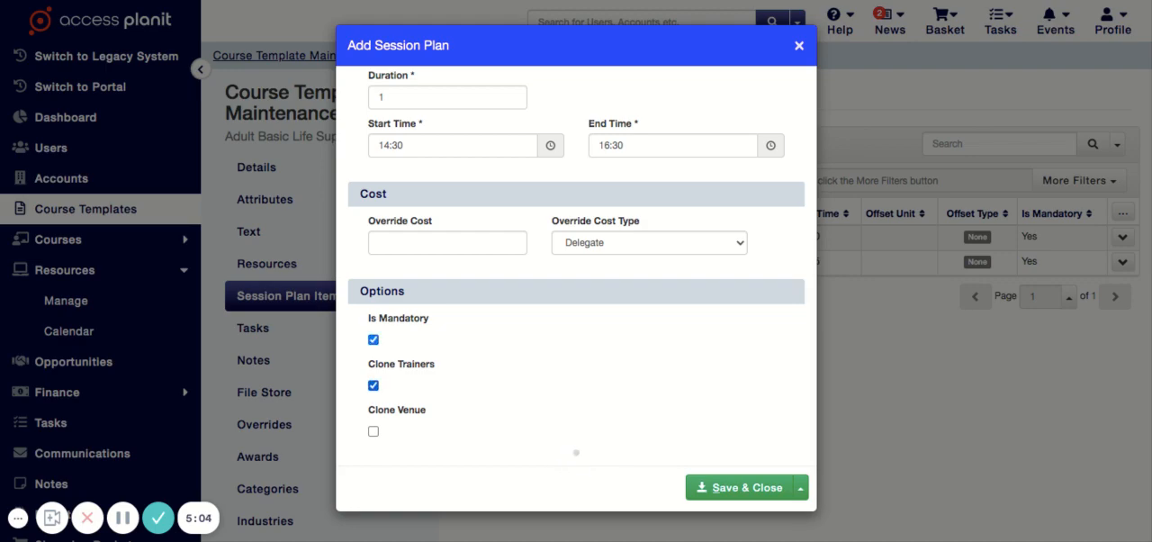
left_click(374, 431)
left_click(736, 487)
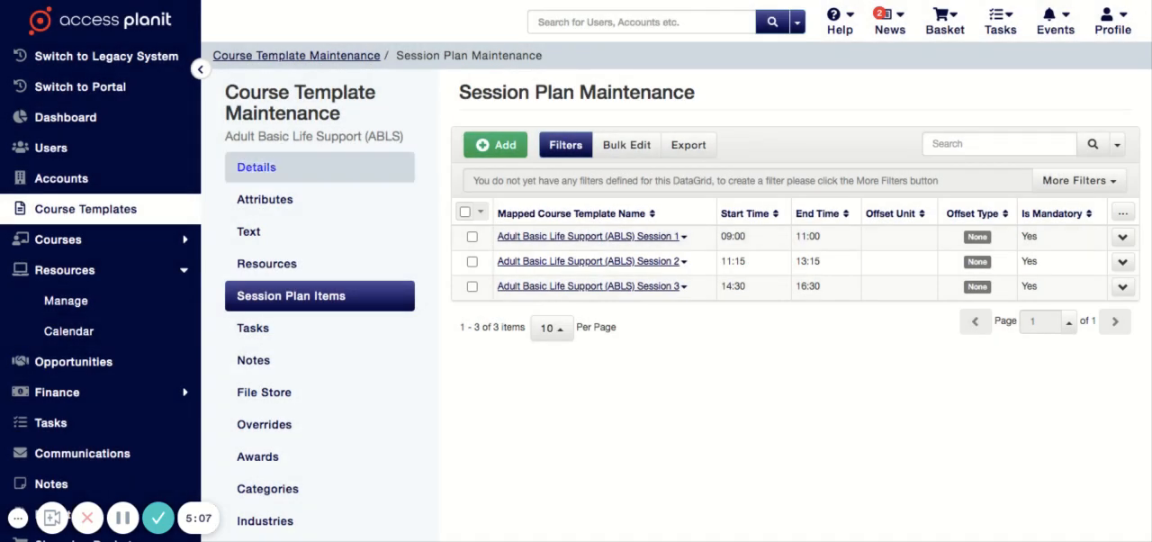
- Return to the Adult Basic Life Support (ABLS) course template details and save them
left_click(256, 167)
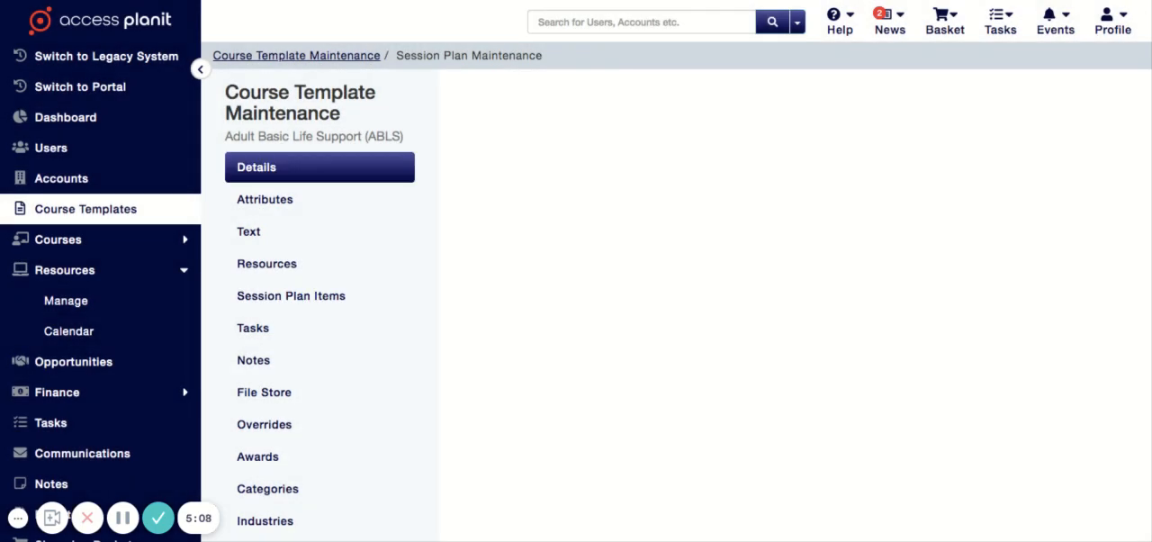
left_click(1100, 90)
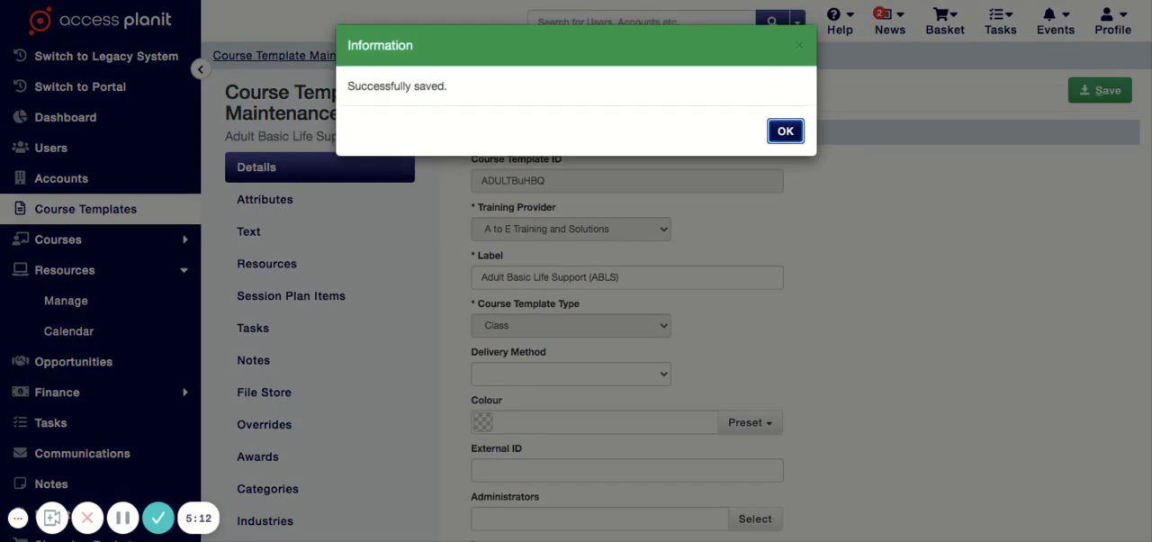
key("Return")
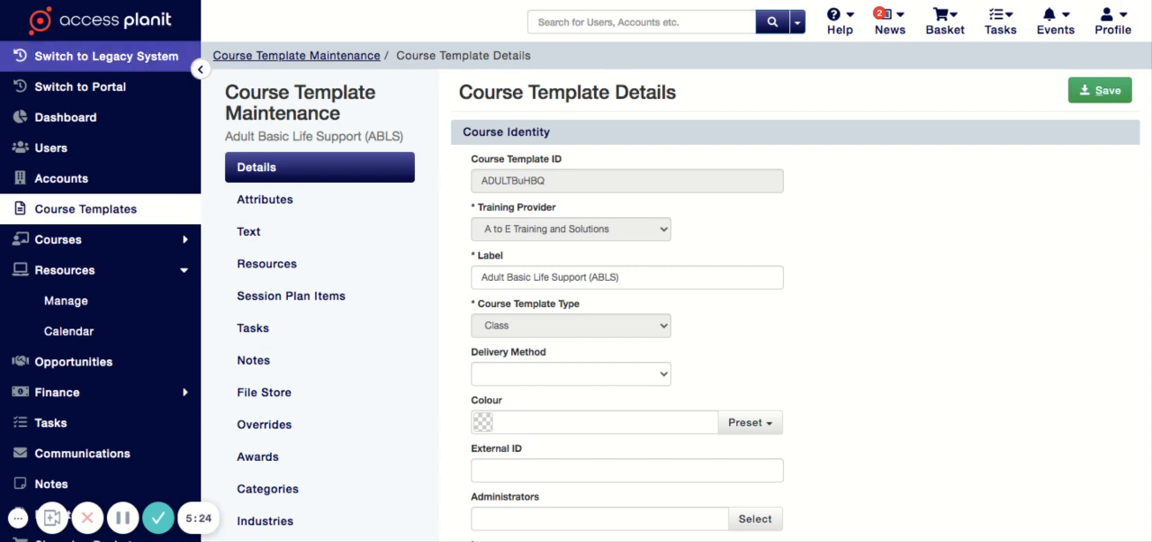
- Switch to the legacy system and start the Courses Wizard for creating multiple or recurring courses
left_click(106, 57)
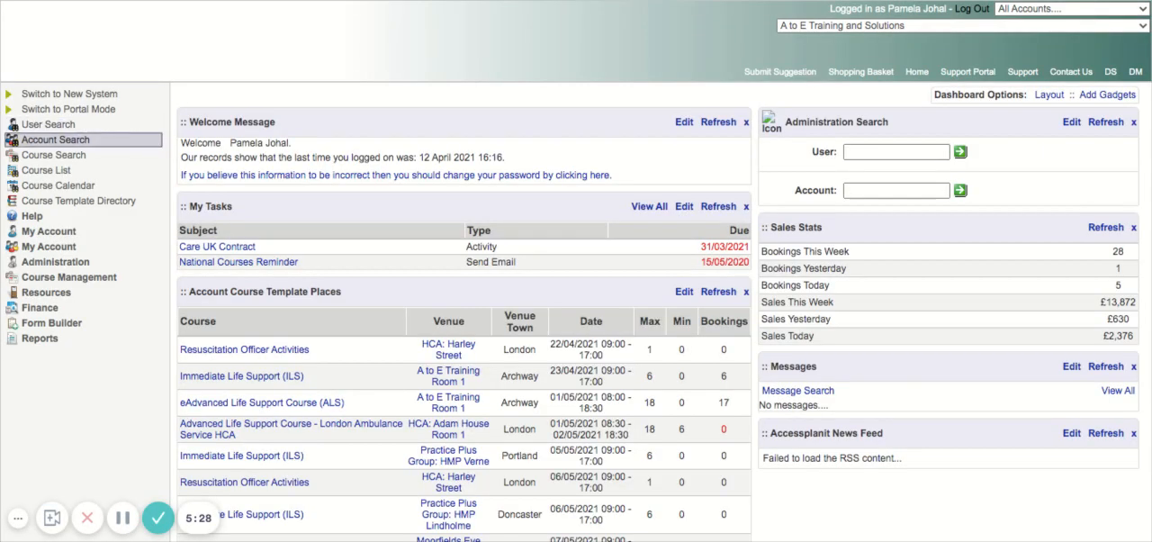
left_click(69, 276)
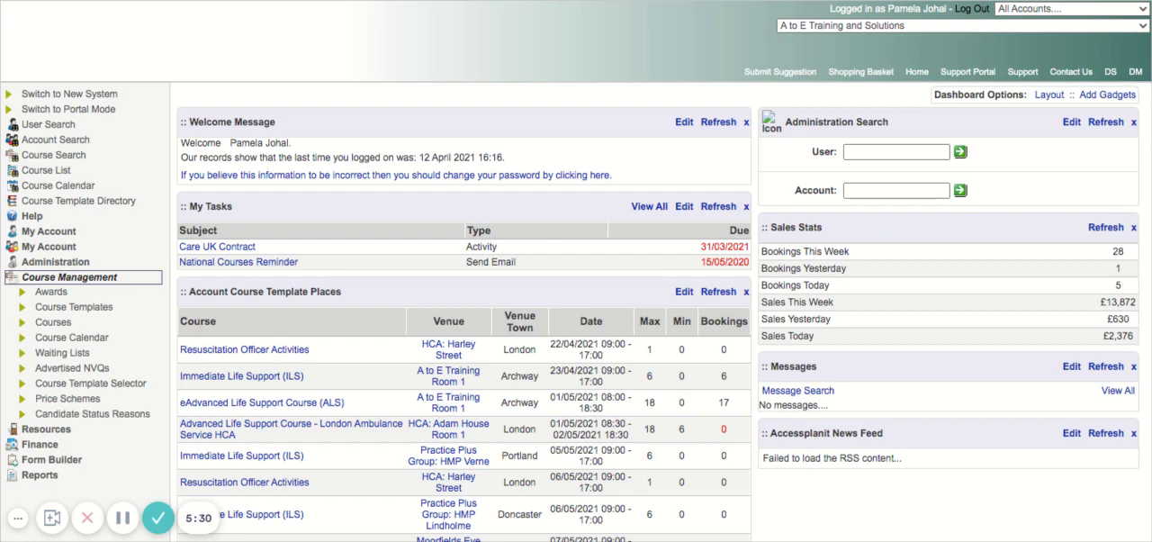
left_click(72, 322)
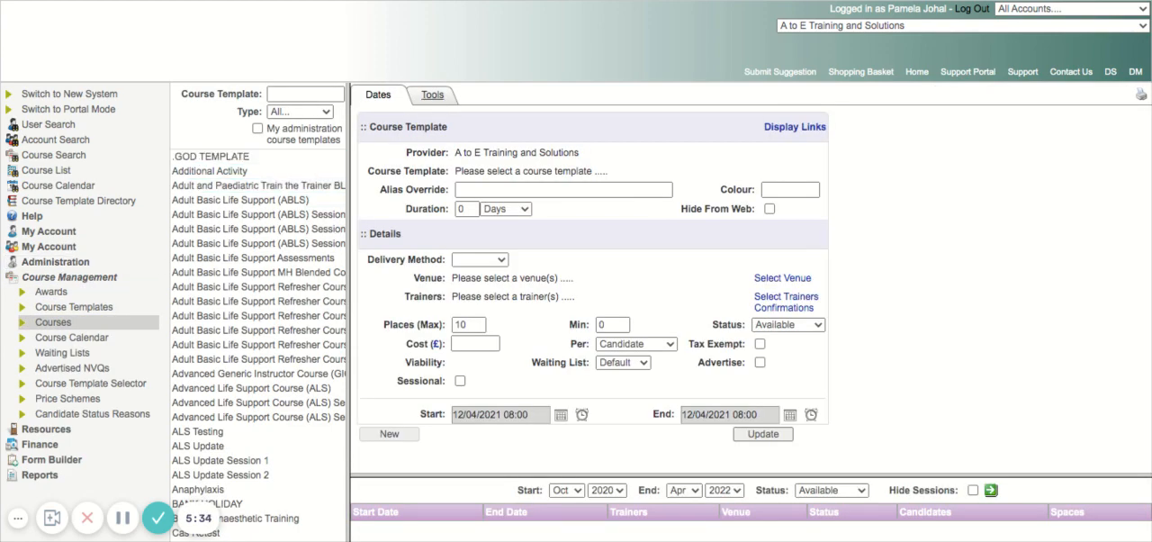
left_click(432, 94)
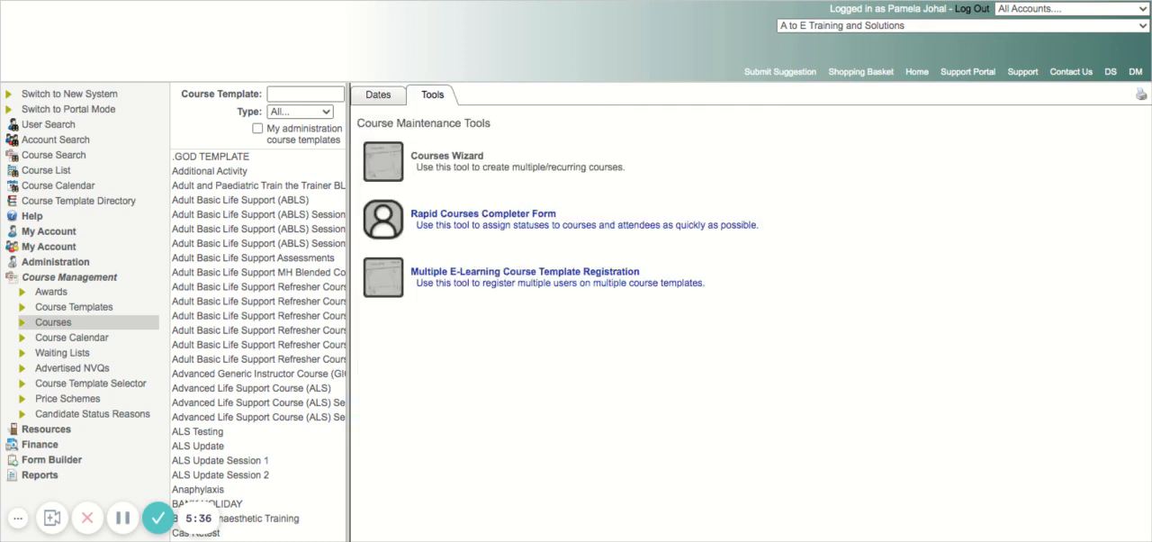
left_click(447, 155)
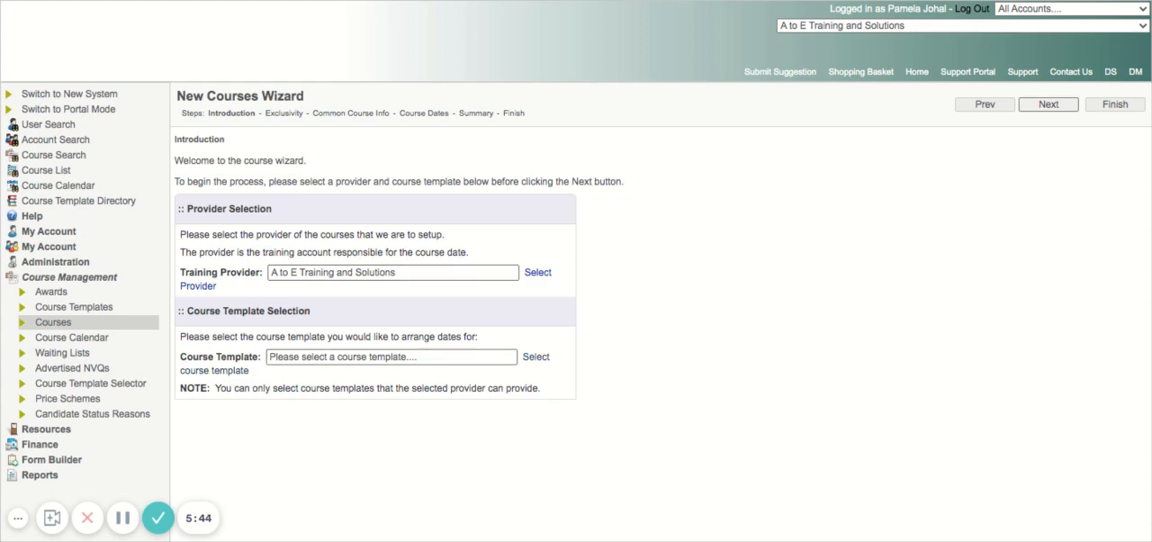
- Select Adult Basic Life Support (ABLS) as the wizard's course template and proceed to the Exclusivity stage
left_click(535, 356)
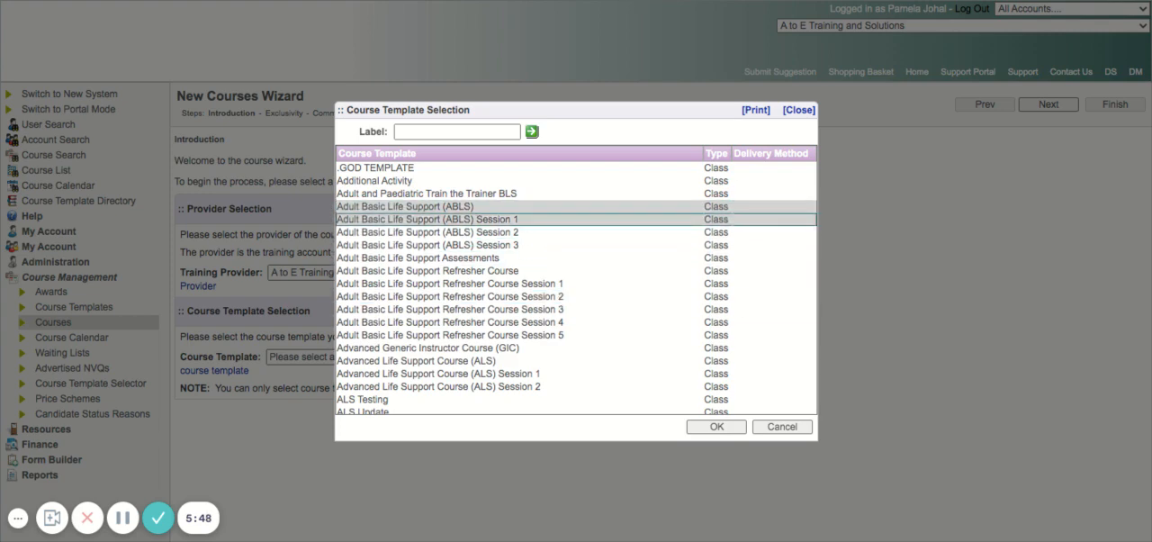
left_click(504, 220)
left_click(468, 207)
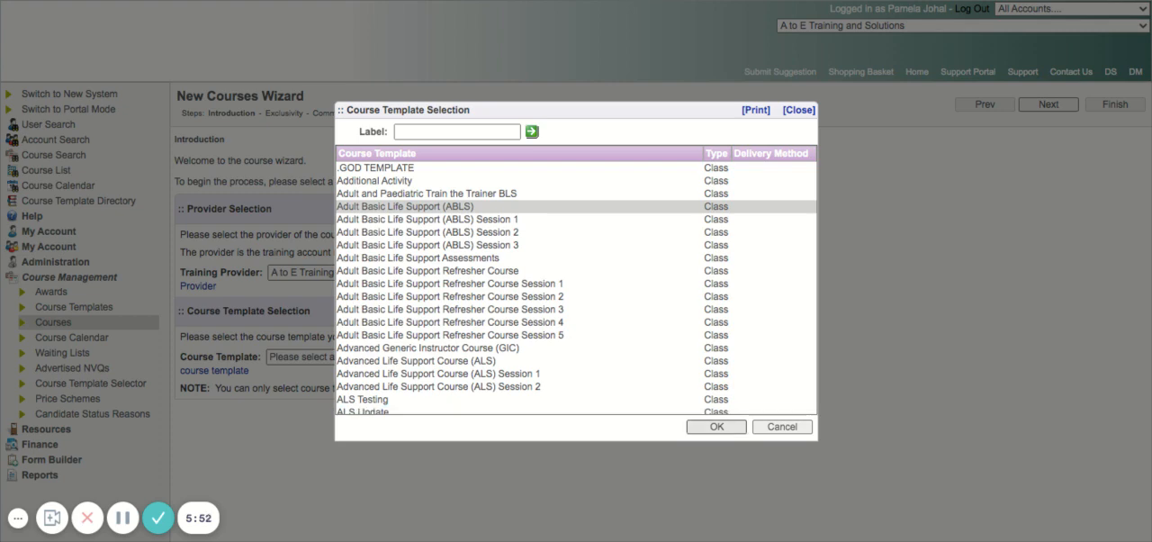
left_click(716, 426)
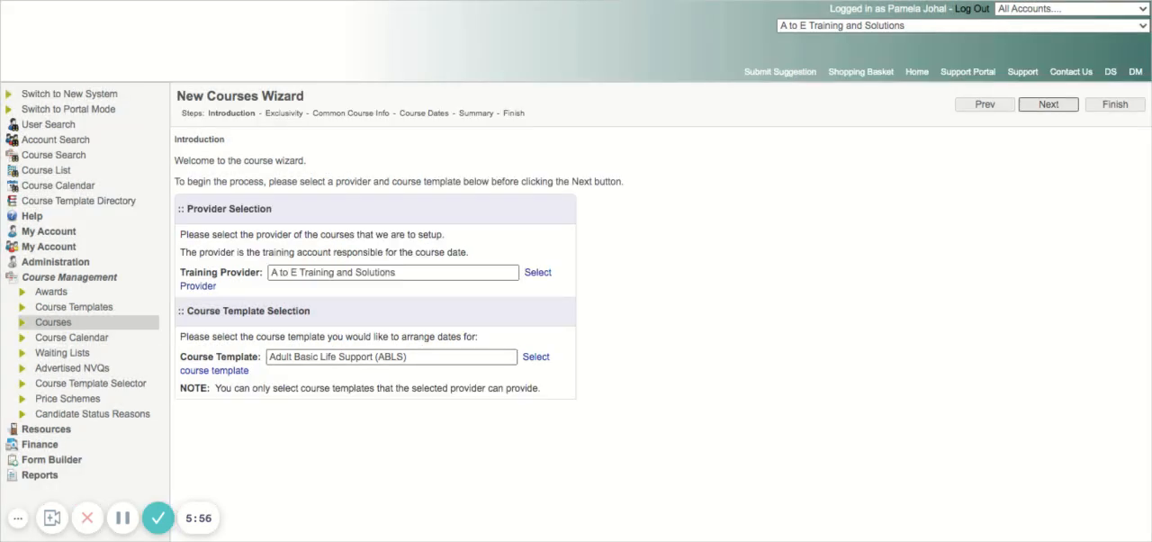
left_click(1048, 105)
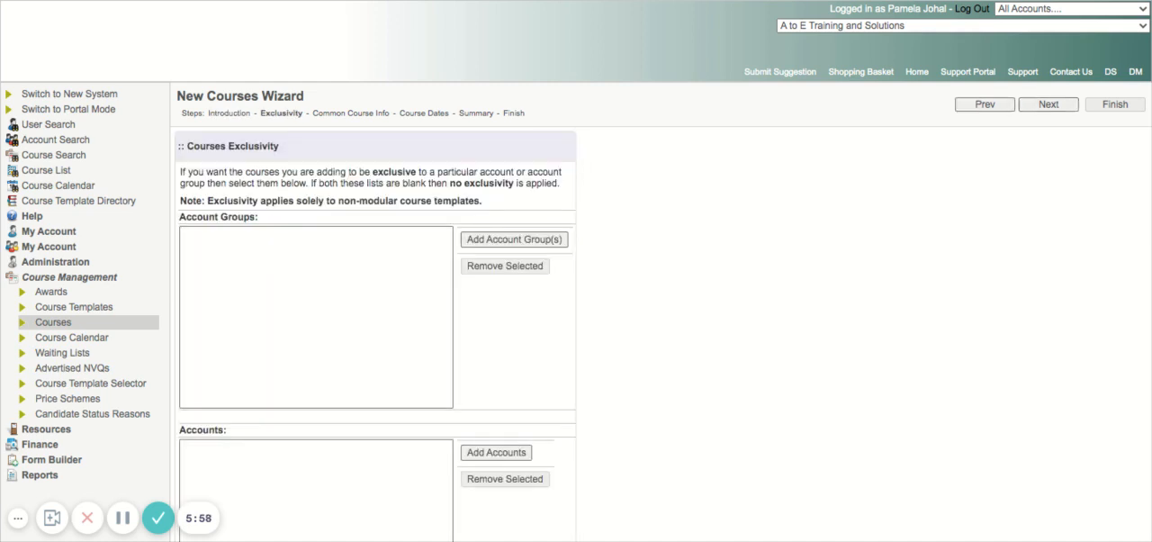
- Leave the account group and account exclusivity lists blank and proceed to the Common Course Info stage
scroll(662, 297, "down", 2)
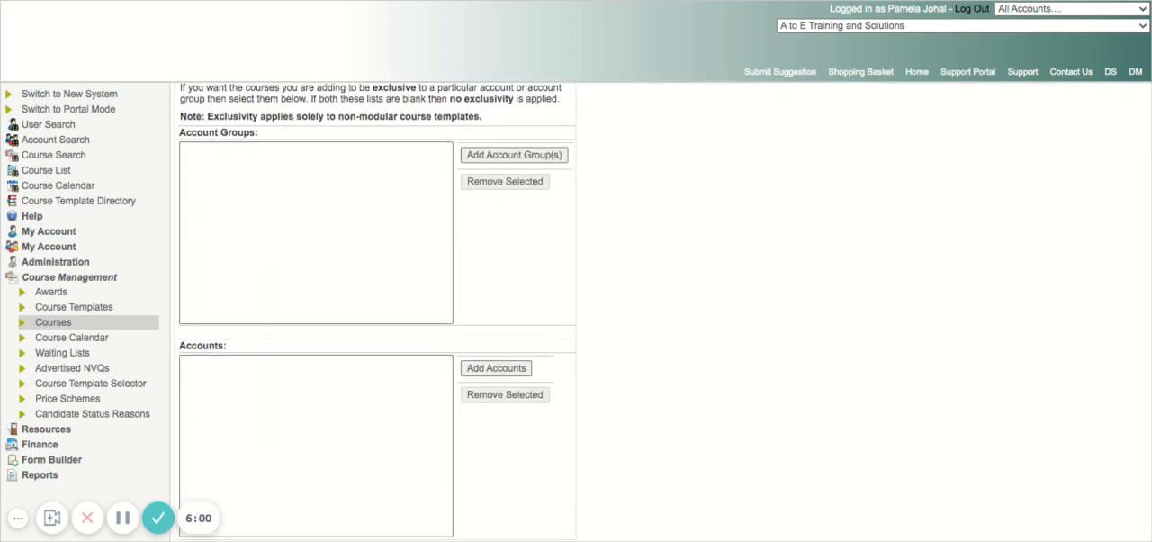
scroll(661, 297, "up", 2)
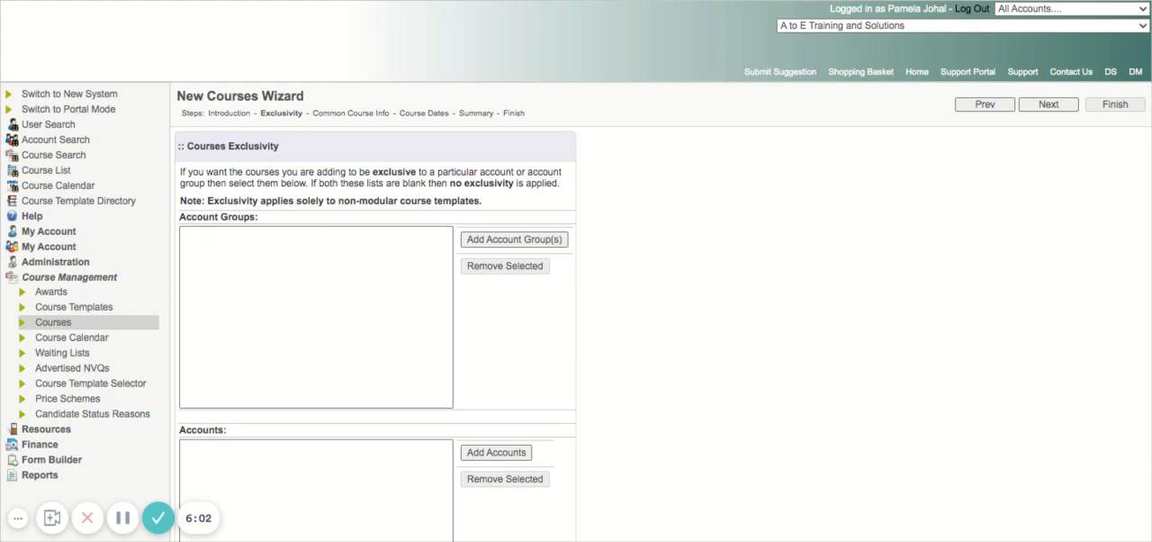
left_click(1049, 104)
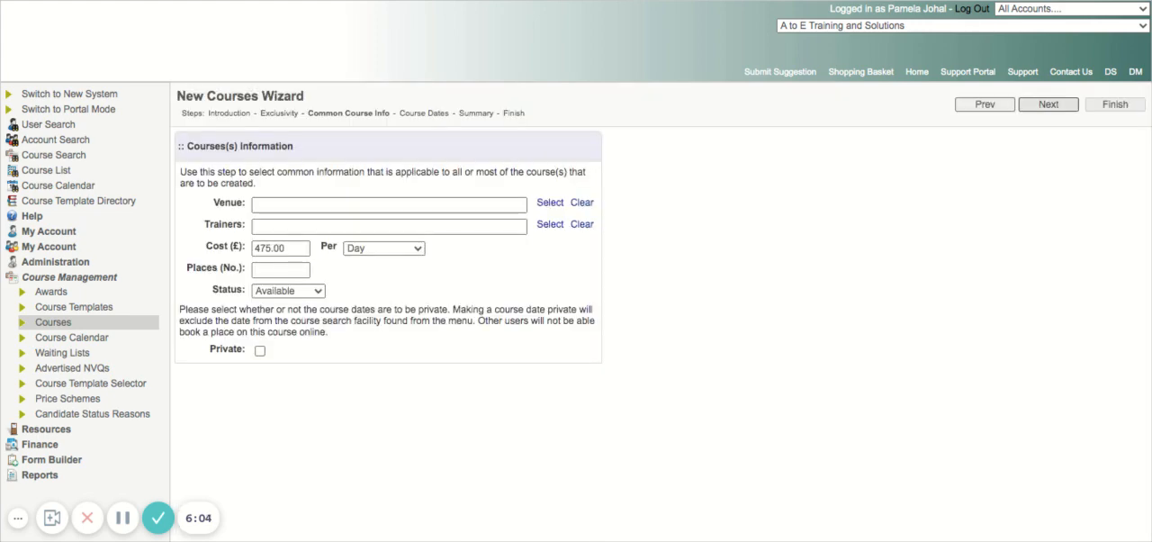
- Open the venue selection for the courses and list the Venue - North England & Scotland resources
left_click(550, 203)
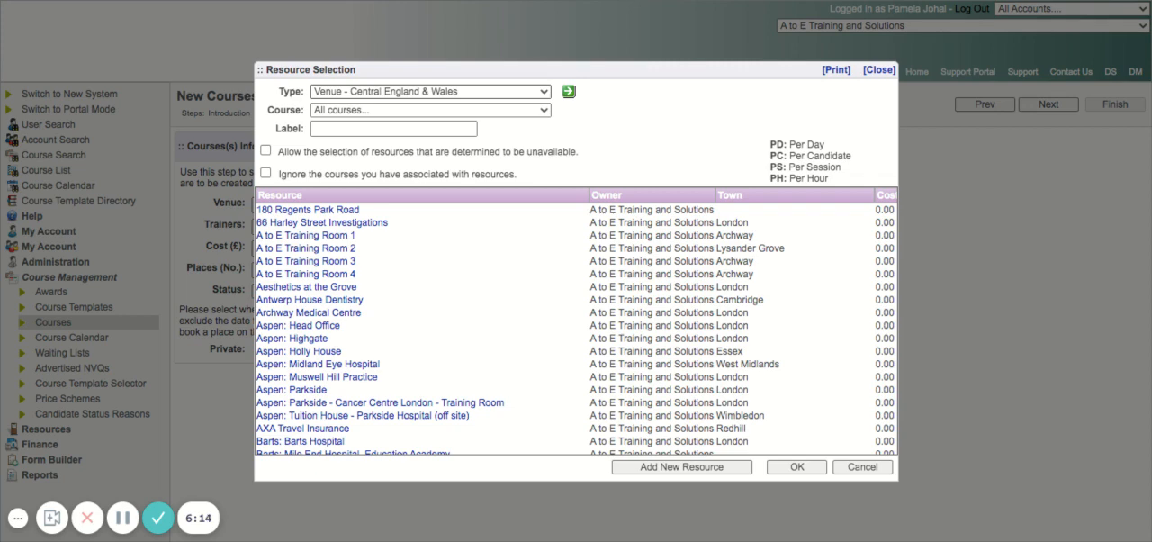
left_click(430, 91)
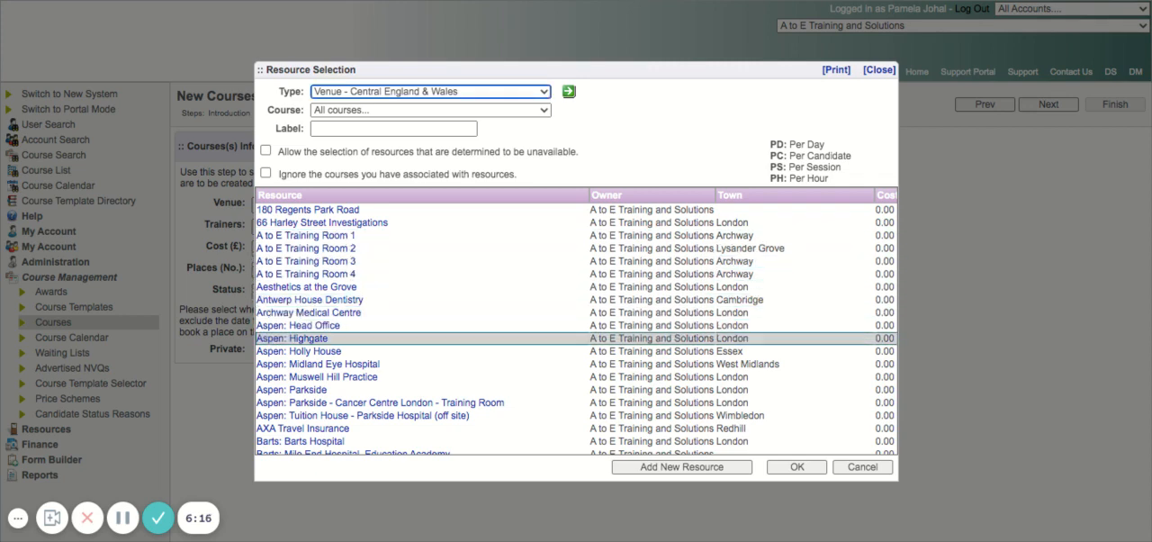
left_click(569, 92)
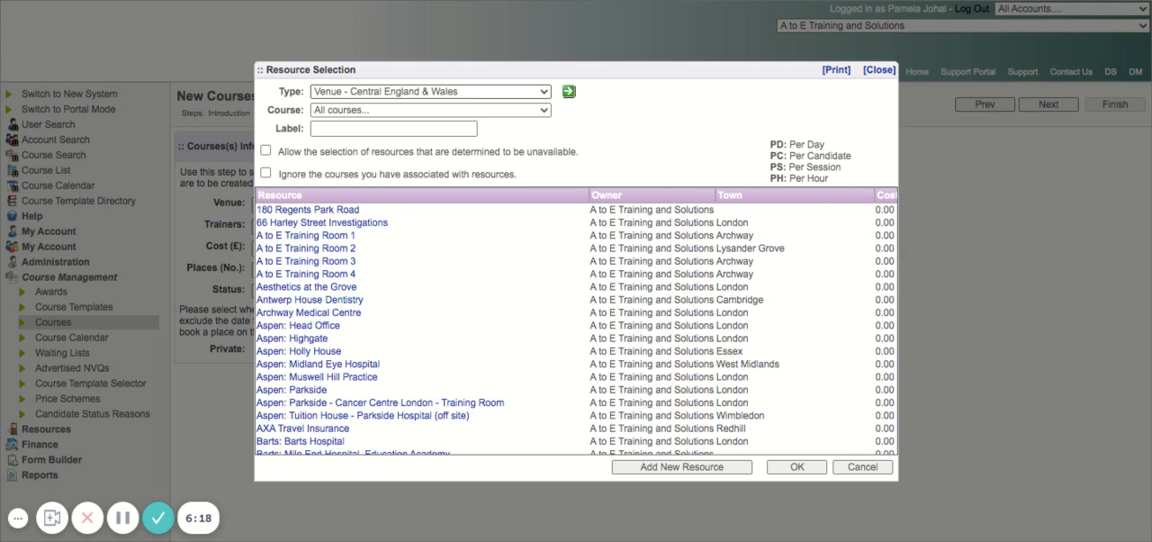
left_click(430, 92)
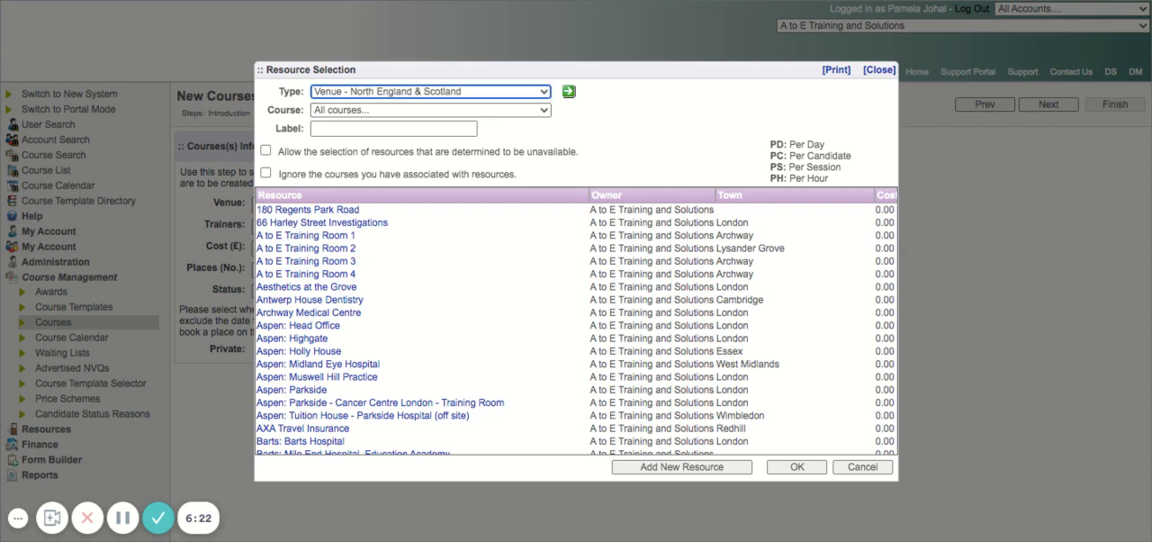
left_click(569, 91)
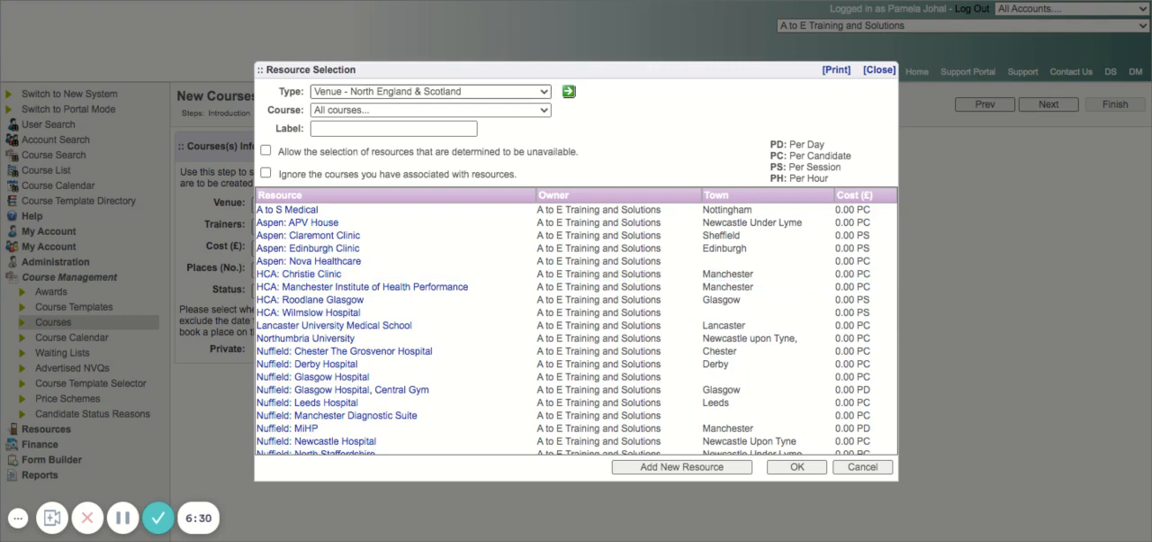
- Switch the venue type to Central England & Wales and choose BEH: St Ann's Hospital - L & D Training Room as the common venue
left_click(430, 92)
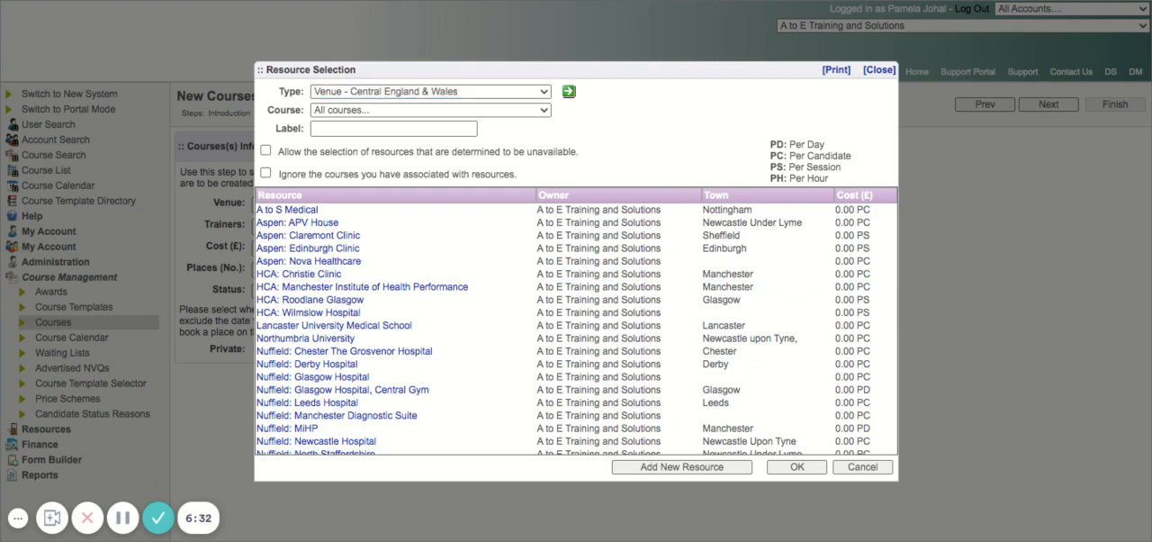
scroll(575, 320, "down", 5)
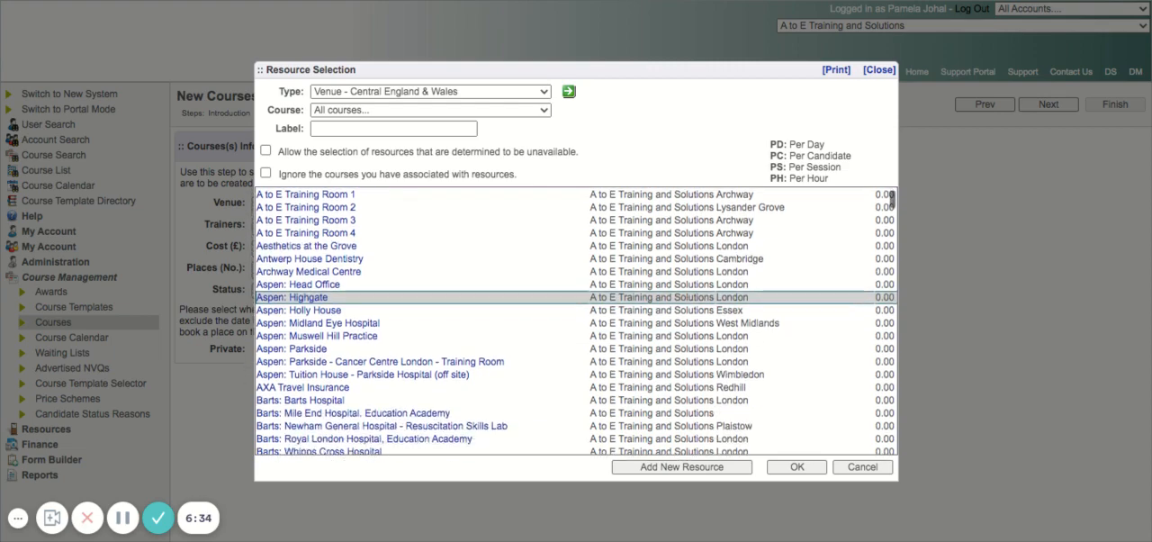
scroll(576, 238, "down", 5)
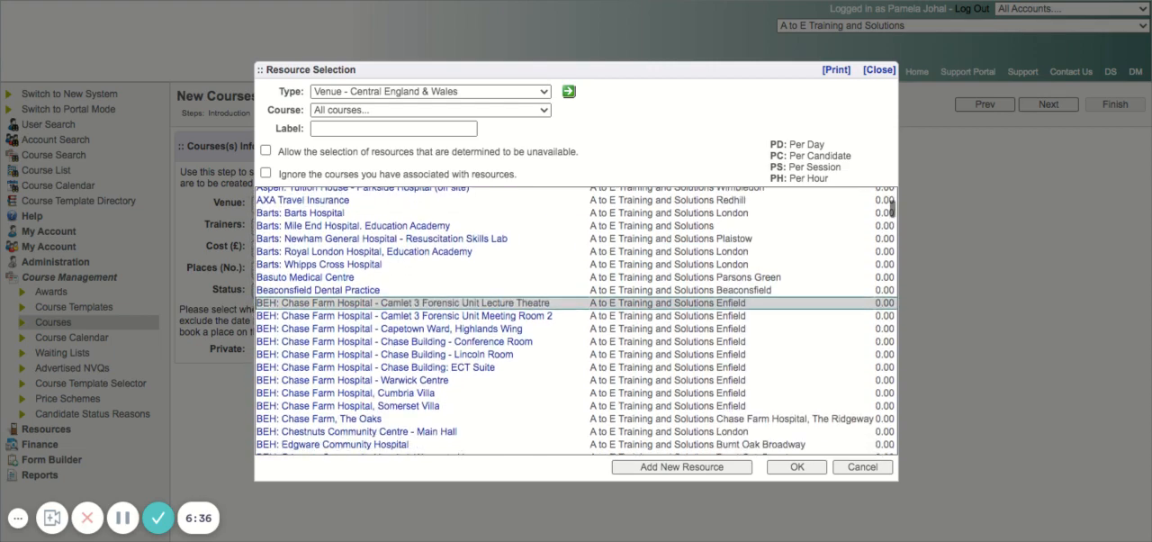
scroll(576, 295, "down", 1)
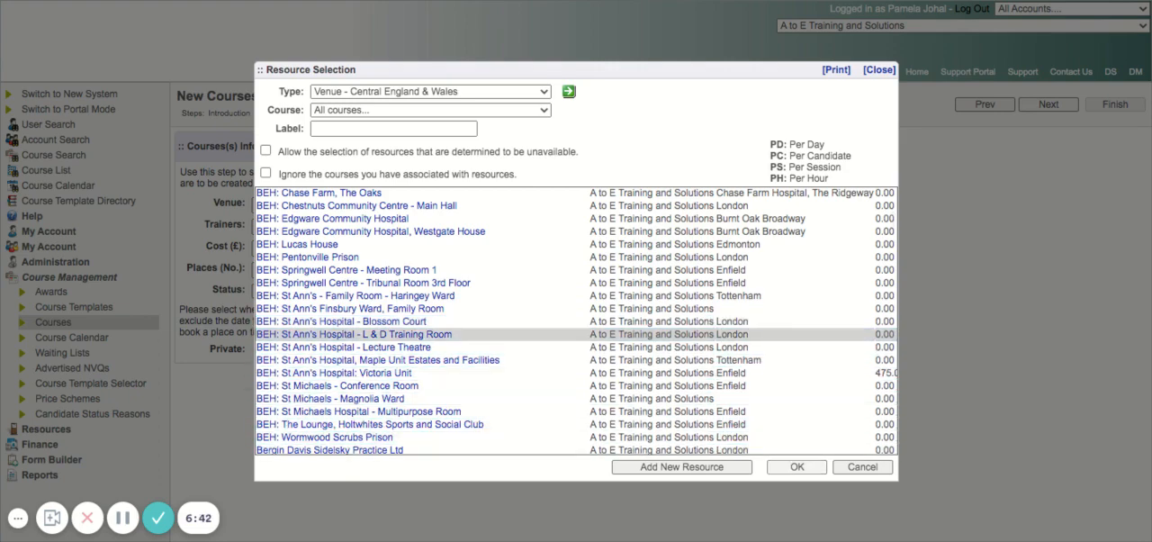
left_click(797, 466)
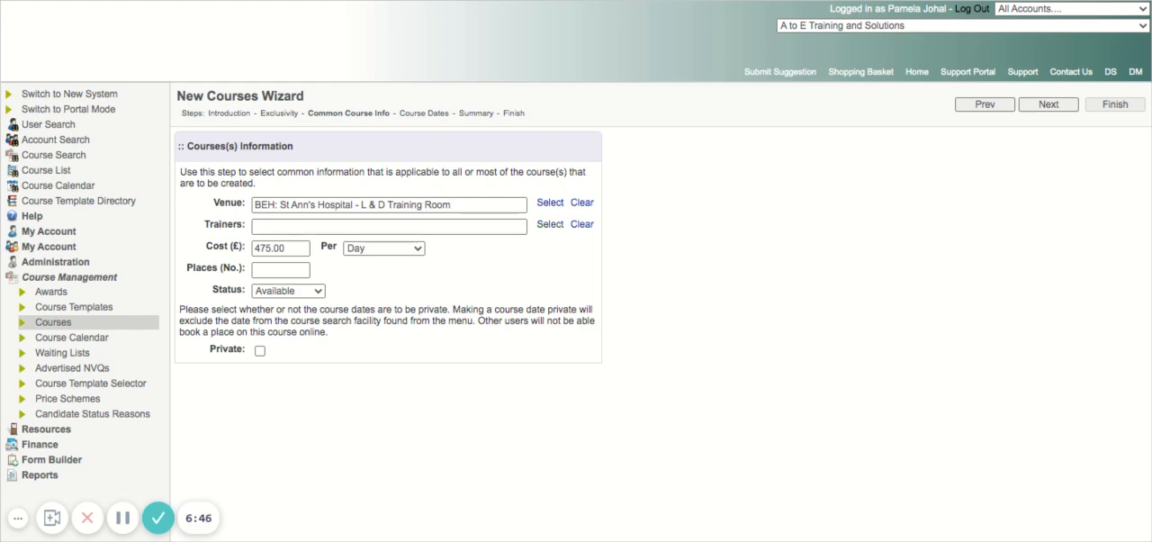
- View the trainer selection and its resource types, and close it without choosing a trainer
left_click(550, 224)
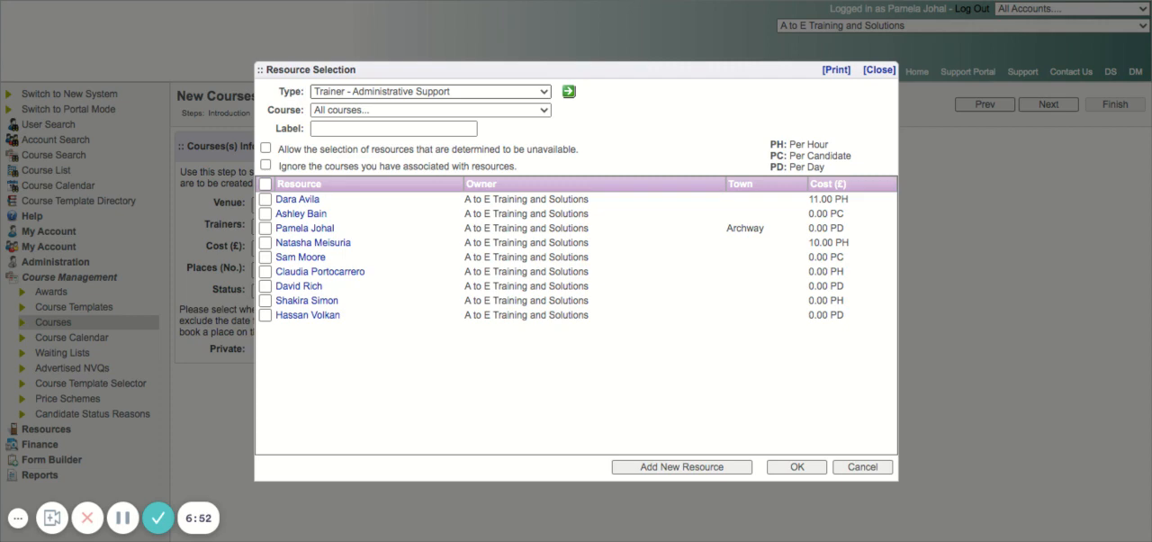
left_click(430, 92)
left_click(879, 70)
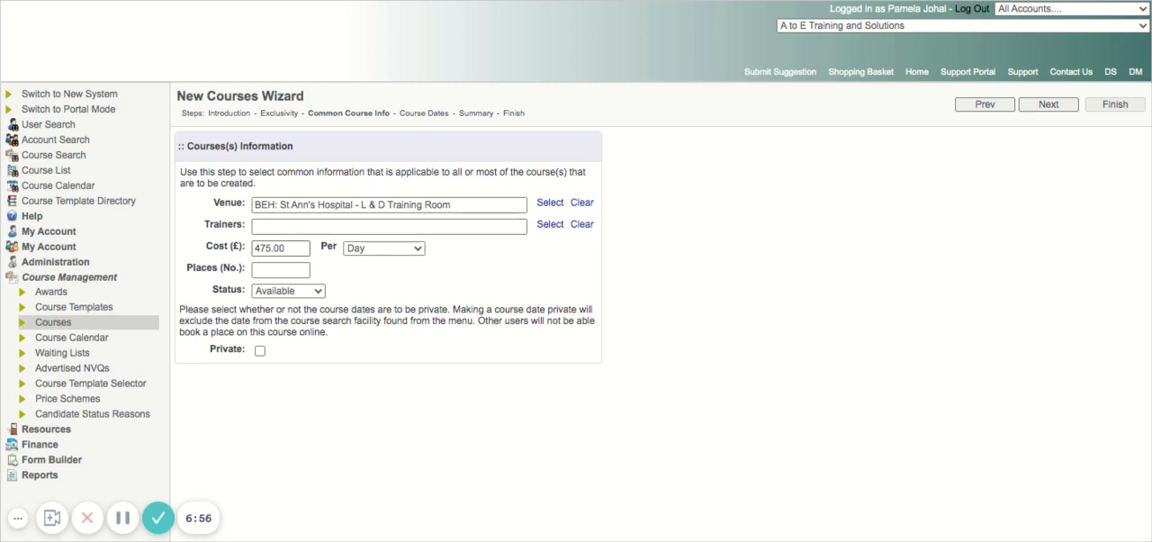
- Set the number of places to 9, keep the cost at 475.00 per Day and status Available, and proceed to Course Dates
left_click_drag(289, 248, 252, 248)
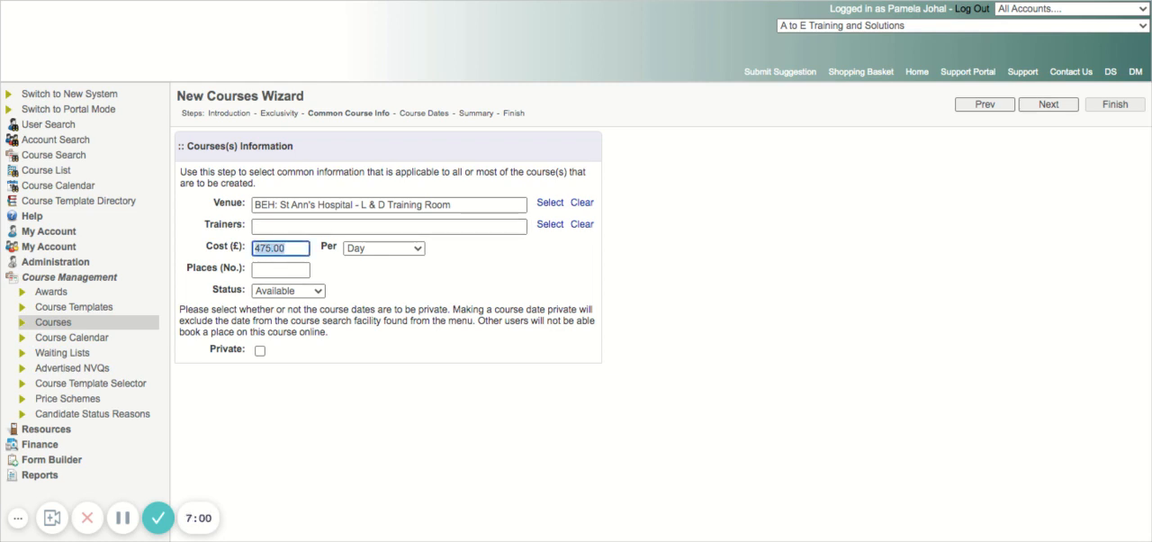
left_click(385, 248)
left_click(280, 270)
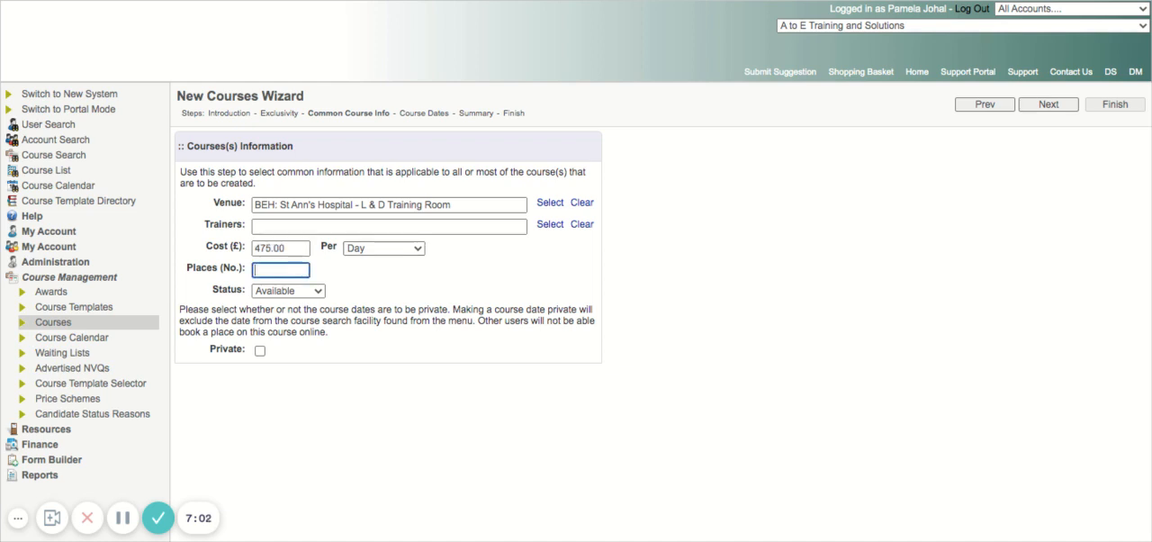
type("9")
left_click(288, 291)
left_click(1048, 105)
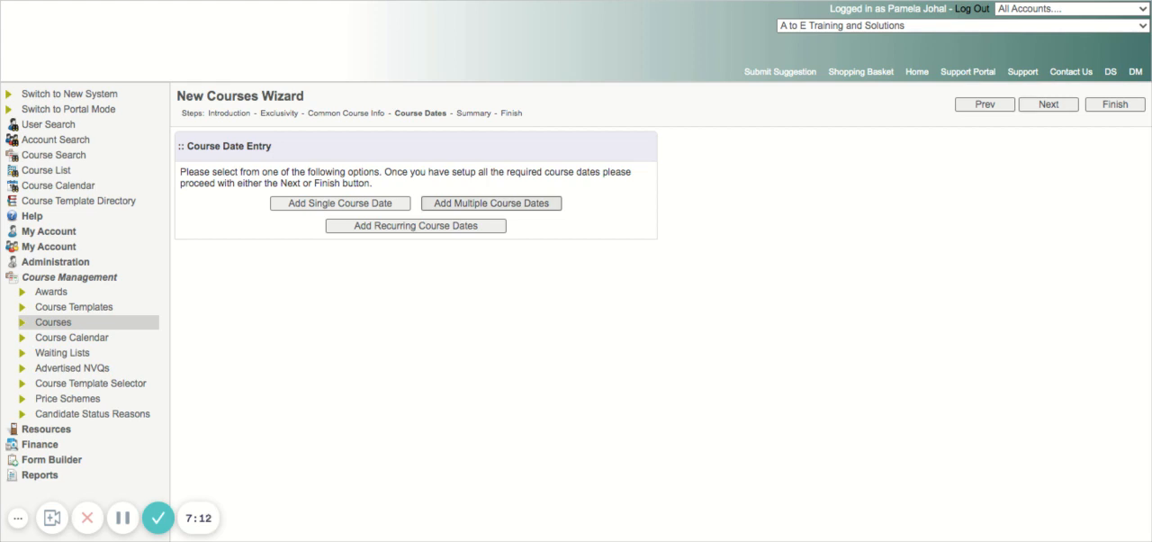
- Choose to add multiple course dates and set both the start and end date to 24/12/2021
left_click(491, 204)
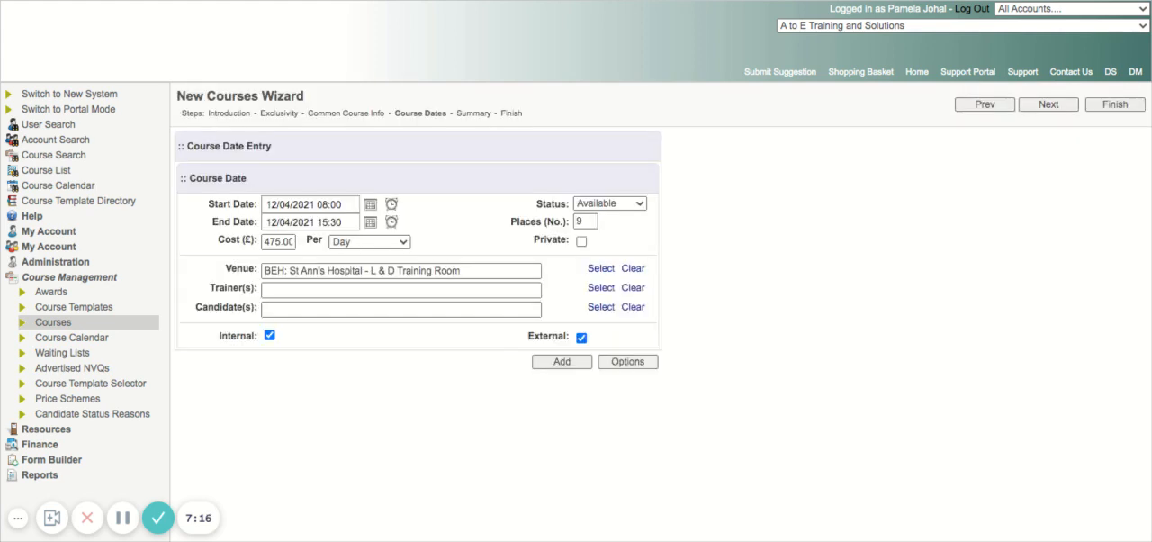
left_click_drag(345, 205, 264, 205)
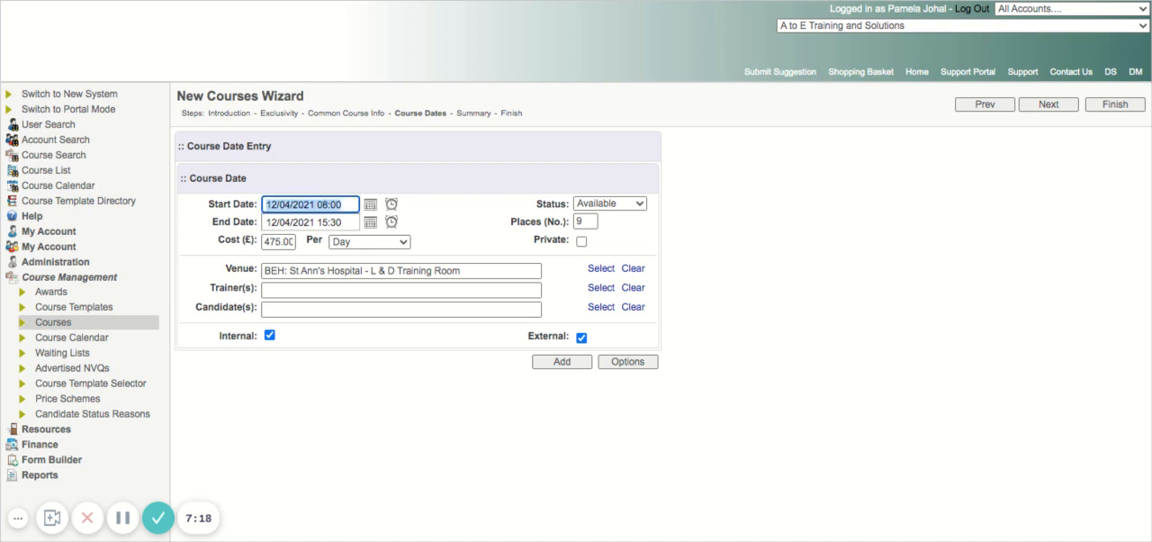
type("24")
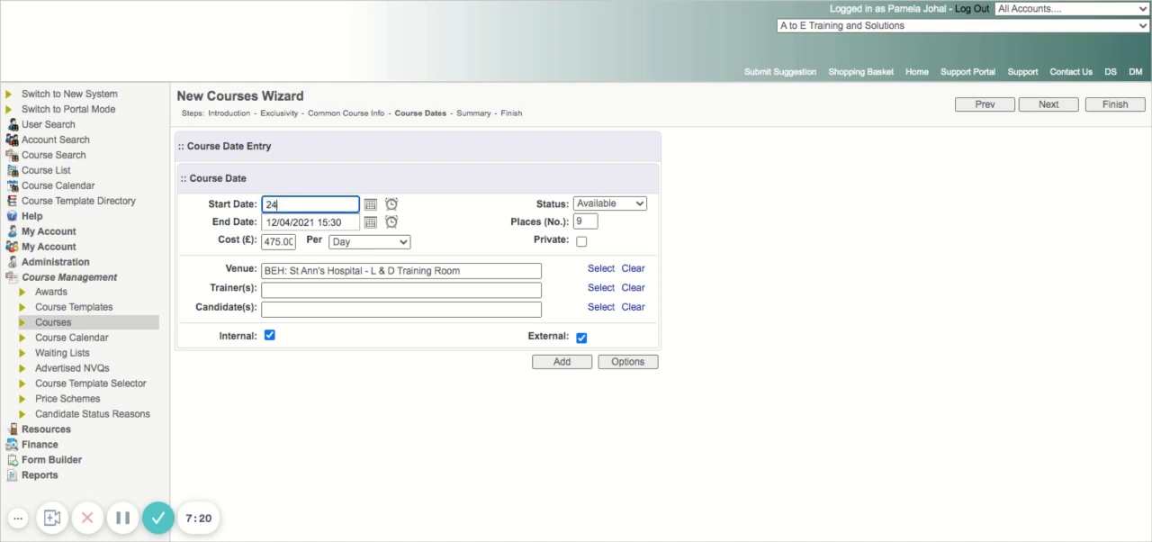
type("/12/2021 00:00")
left_click(266, 222)
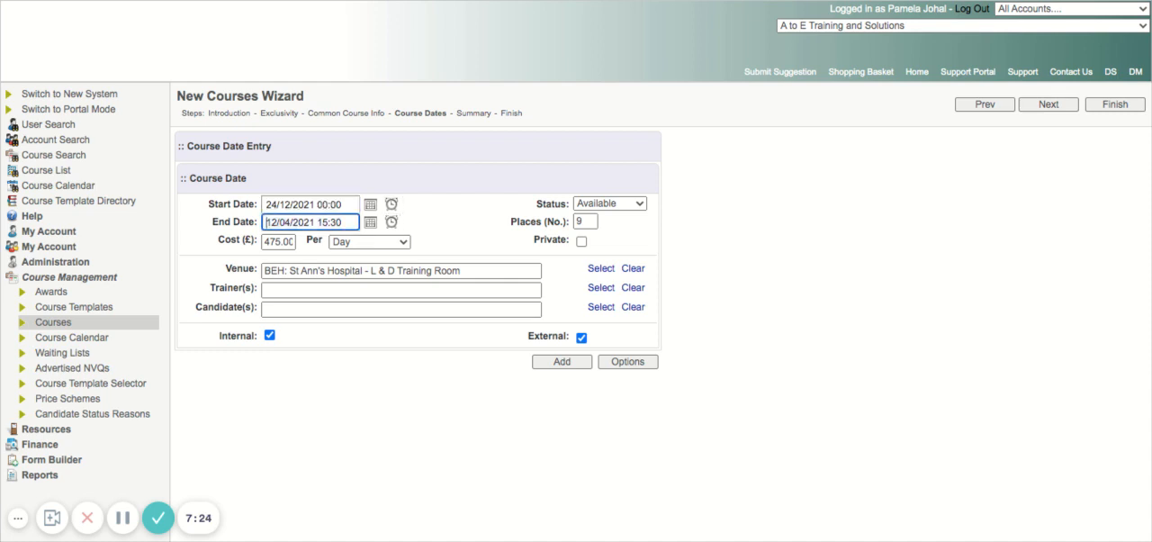
left_click_drag(340, 221, 266, 221)
type("24/12:202")
key("BackSpace")
key("BackSpace")
key("BackSpace")
key("BackSpace")
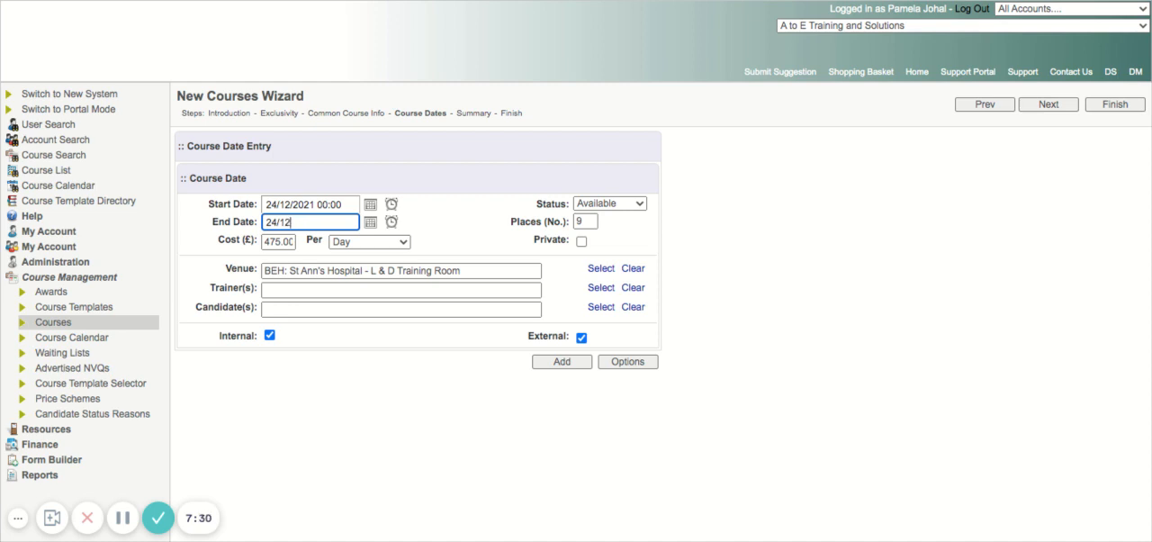
type("/2021")
- Set the course date's start time to 09:00 and its end time to 16:30
left_click(329, 204)
left_click_drag(330, 204, 265, 204)
left_click(336, 204)
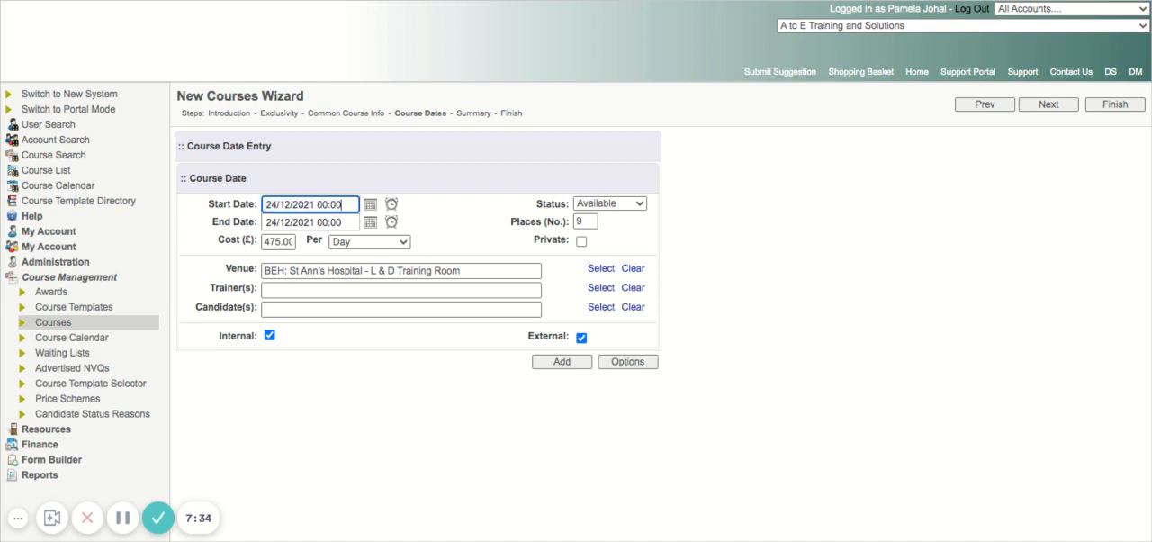
left_click_drag(341, 204, 317, 204)
type("09:00")
key("Tab")
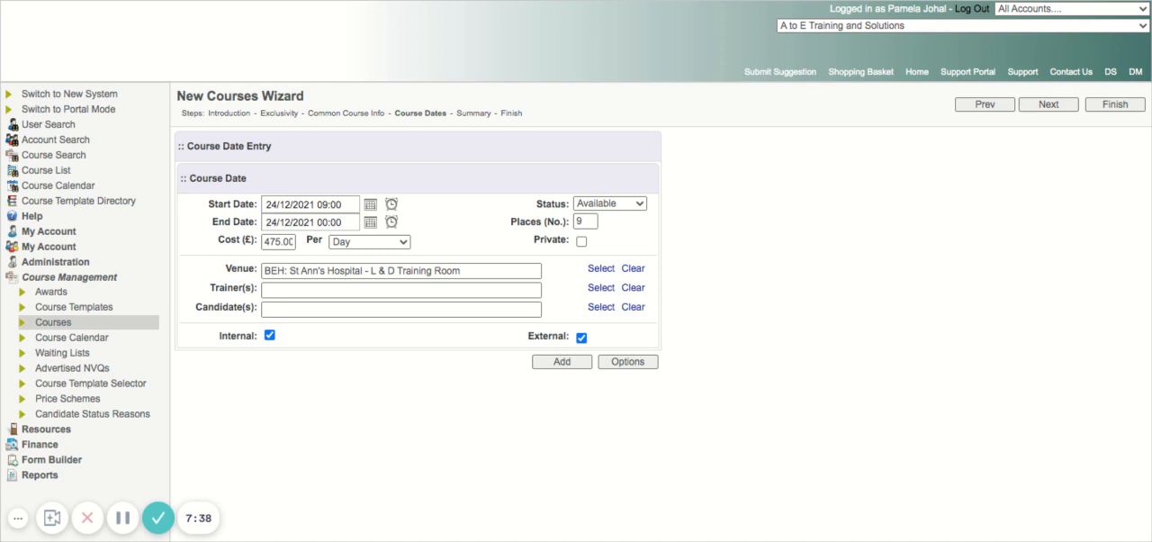
left_click(341, 223)
left_click_drag(340, 222, 325, 222)
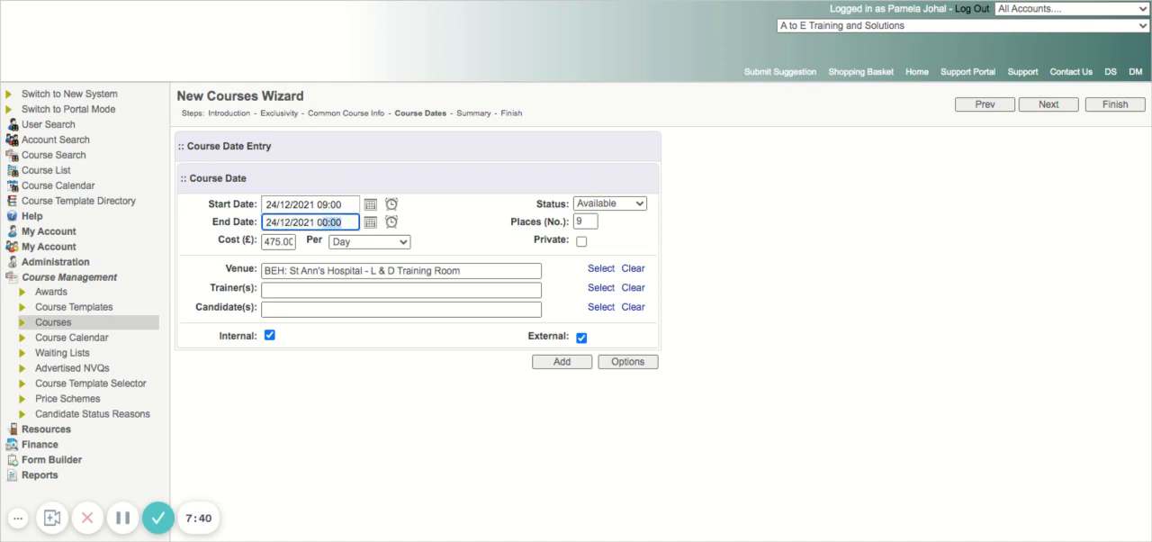
type("16")
key("BackSpace")
type(":30")
left_click(450, 225)
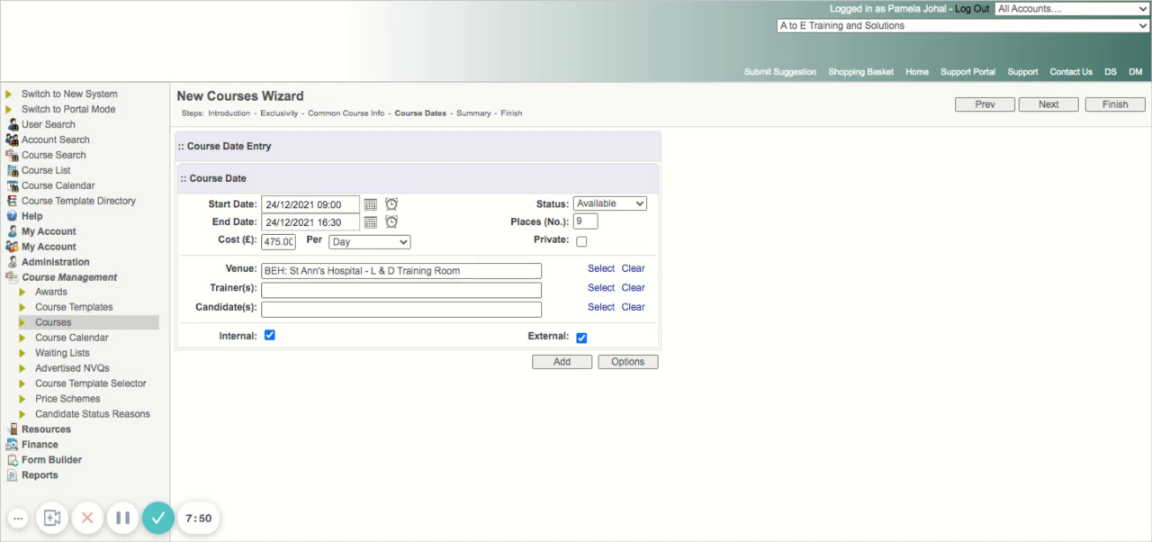
- Add the 24/12/2021 course date to the list and complete the wizard through its summary
left_click(562, 361)
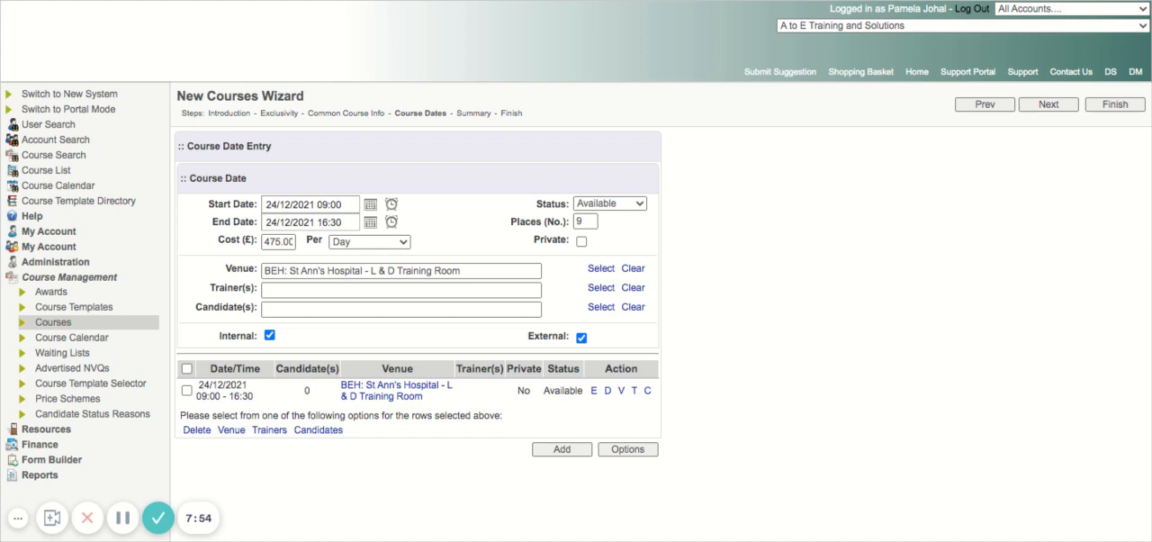
left_click(1048, 104)
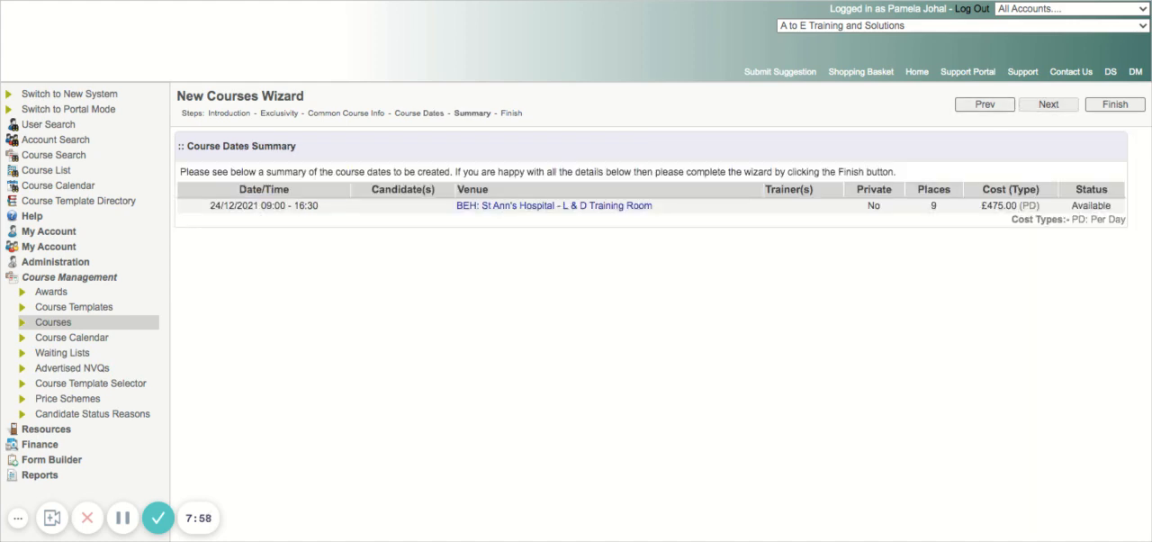
left_click(1114, 104)
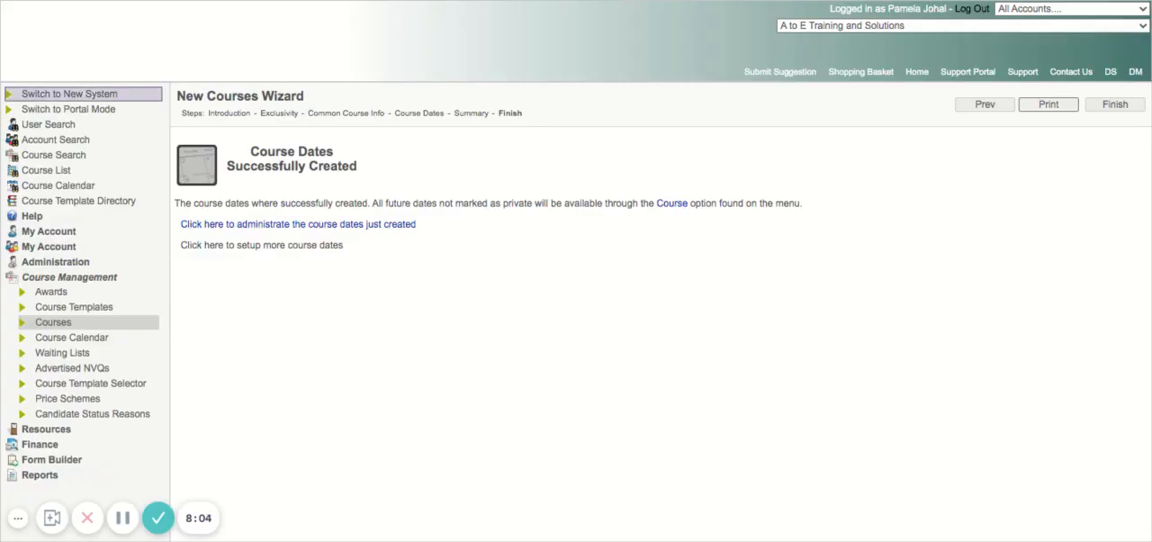
- Switch to the new system and open the Class course maintenance list
left_click(69, 93)
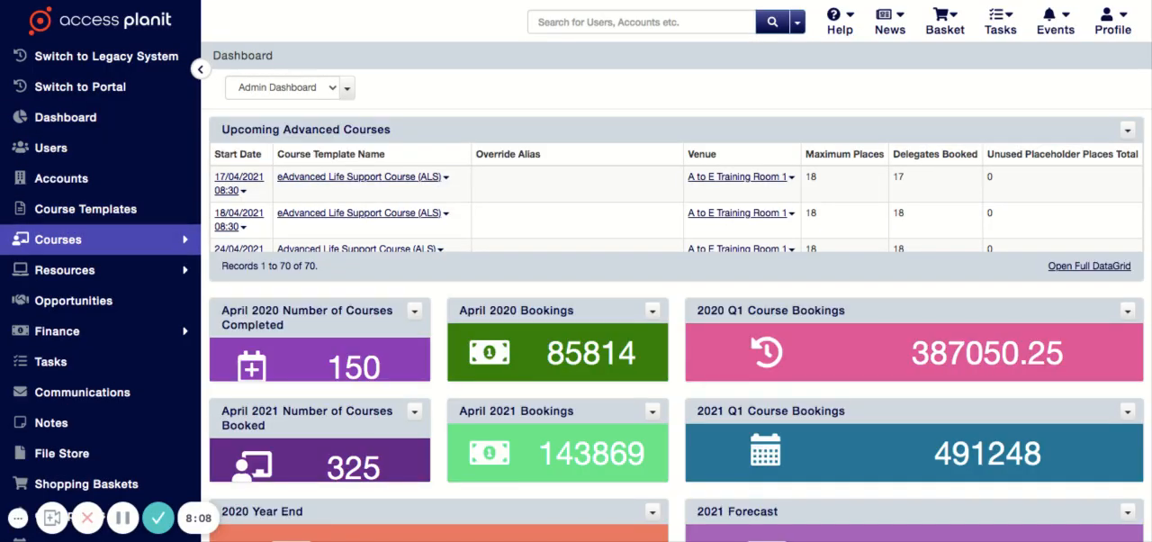
left_click(58, 239)
left_click(59, 270)
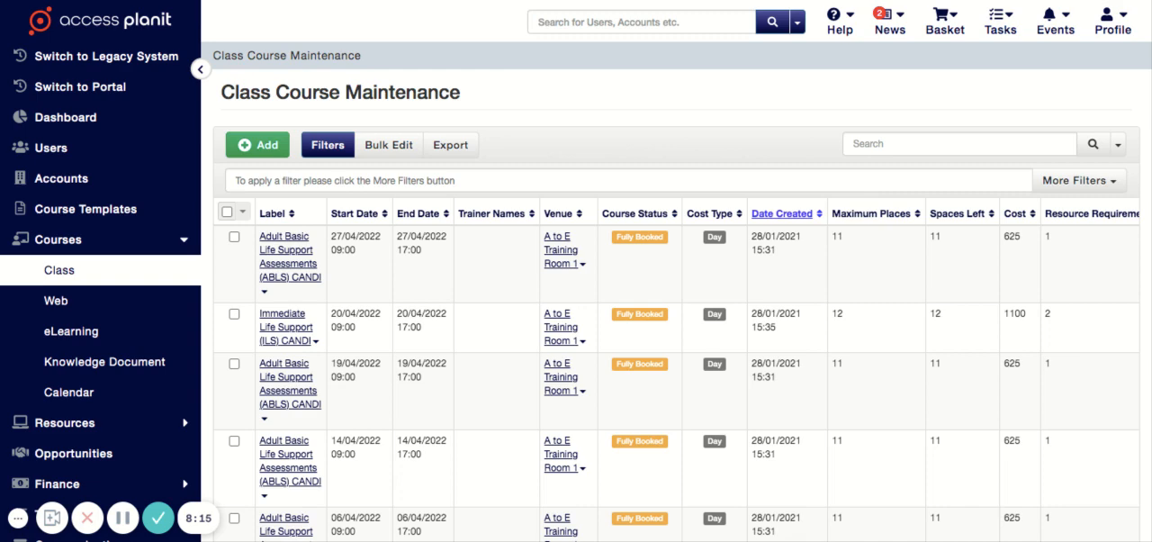
- Sort the class courses by date created, newest first, and review the new ABLS course and its sessions
left_click(764, 214)
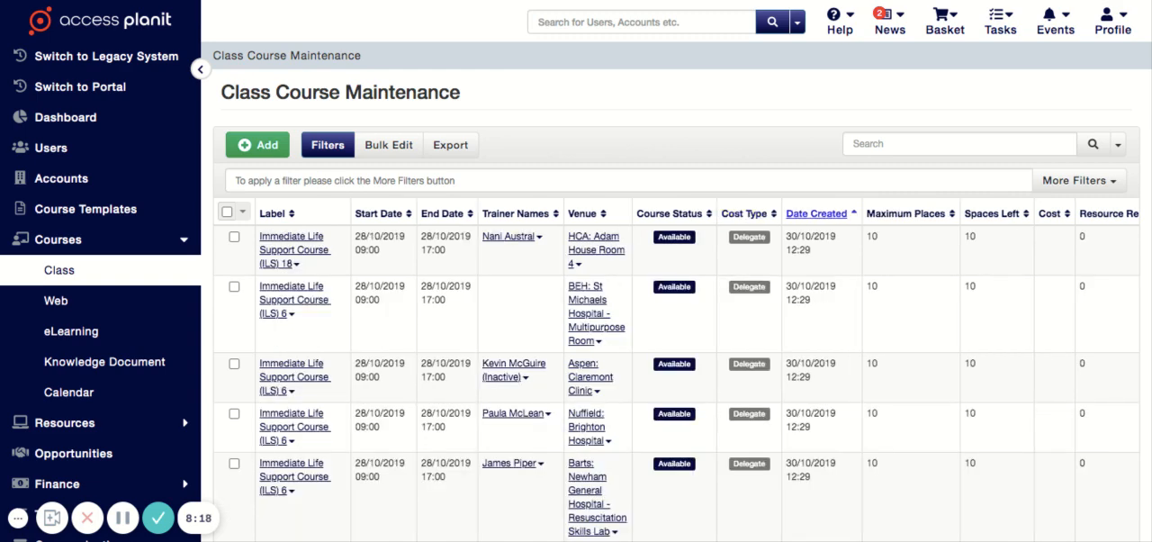
left_click(817, 213)
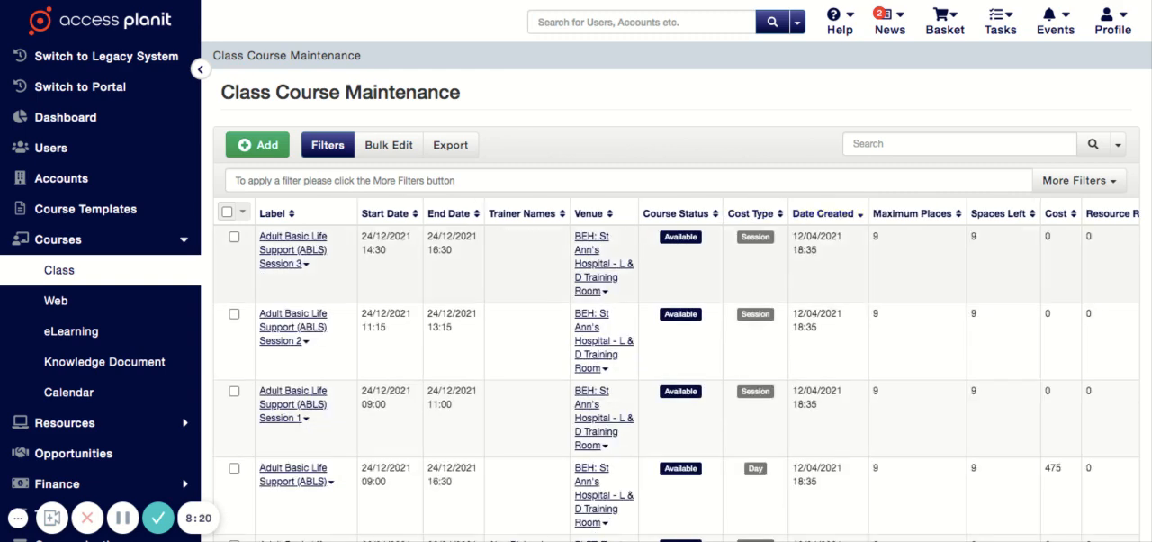
scroll(576, 270, "down", 2)
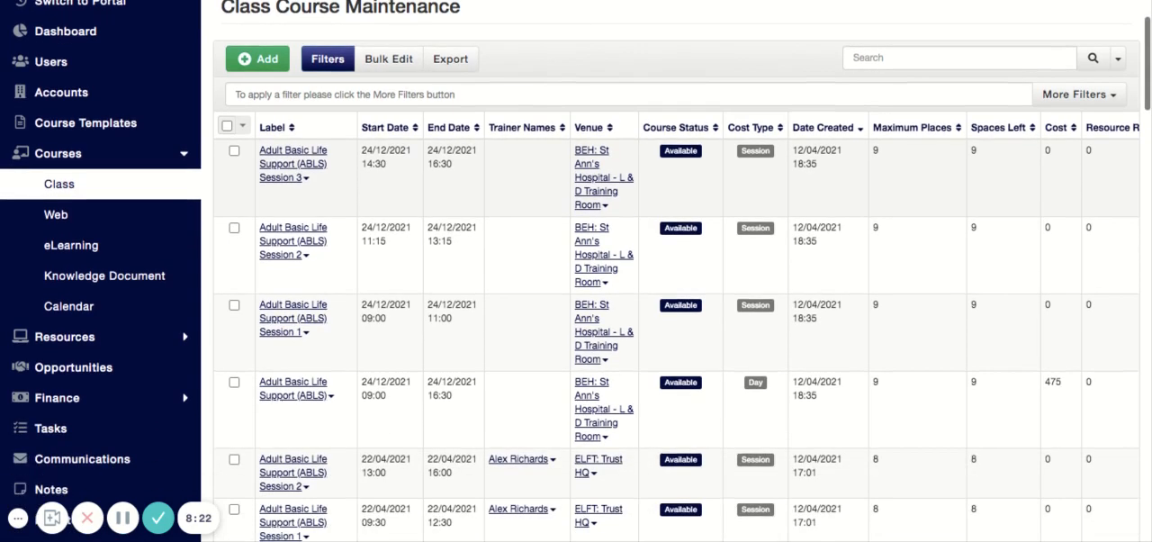
- Select the 24/12/2021 Adult Basic Life Support (ABLS) course and its Sessions 1, 2 and 3, and examine their remaining columns
left_click(234, 341)
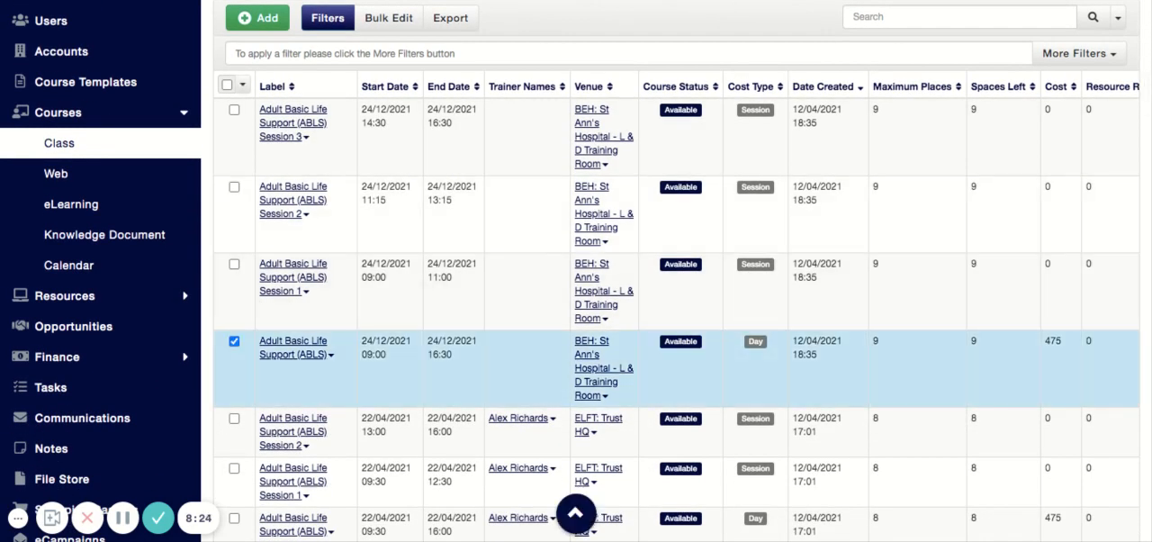
left_click(234, 265)
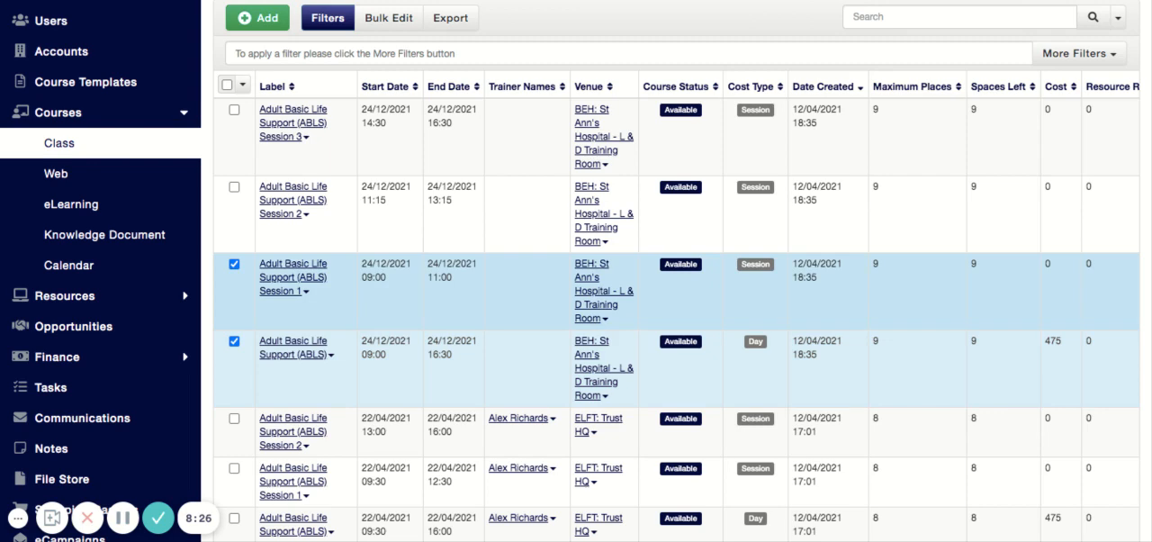
left_click(234, 186)
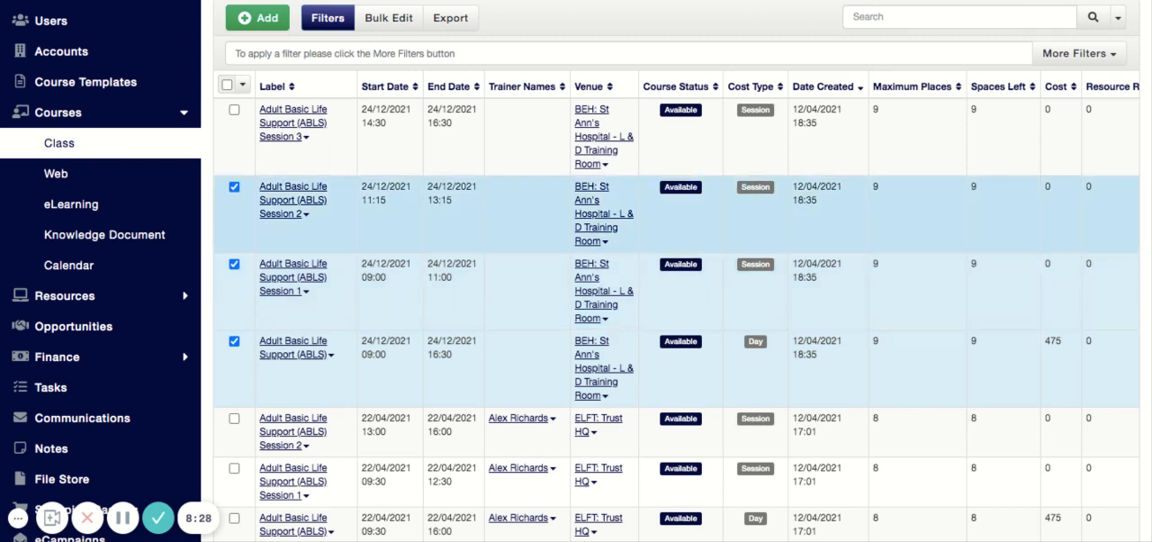
left_click(234, 110)
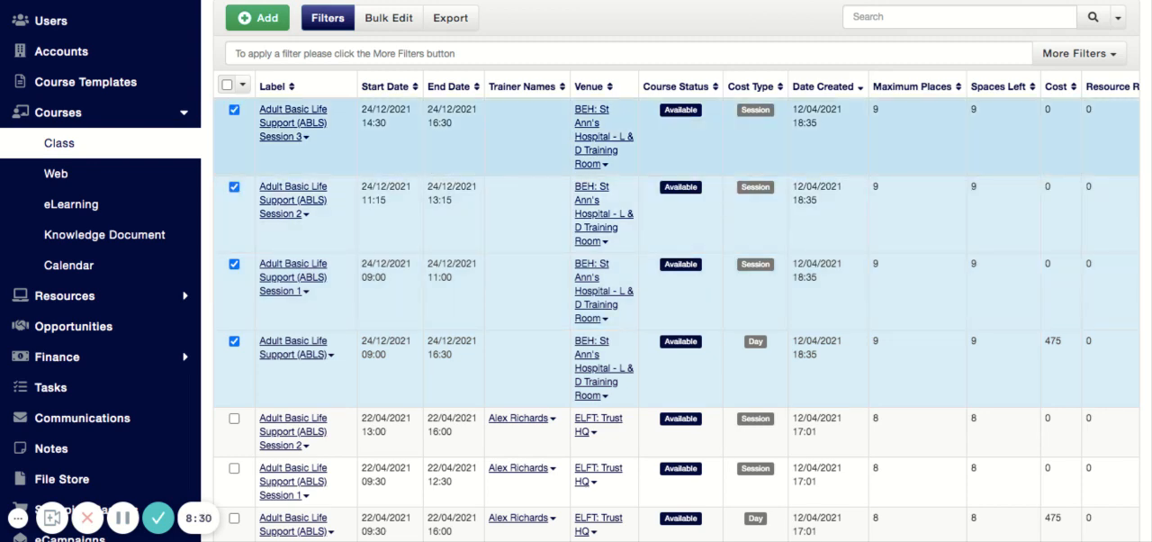
scroll(504, 135, "right", 3)
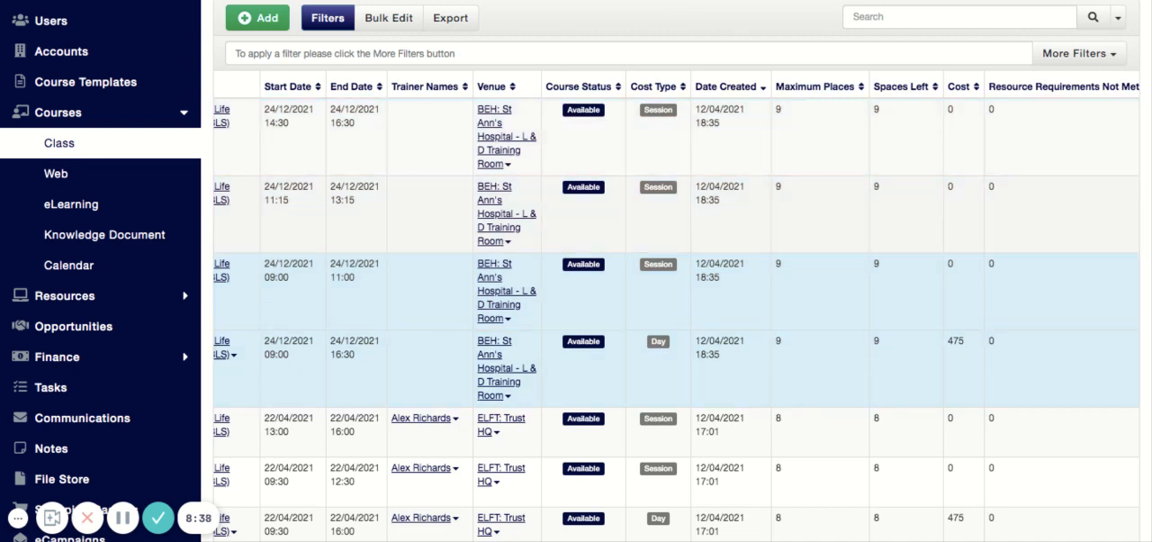
- Open the 24/12/2021 ABLS head course for editing and examine its assigned resources
right_click(837, 353)
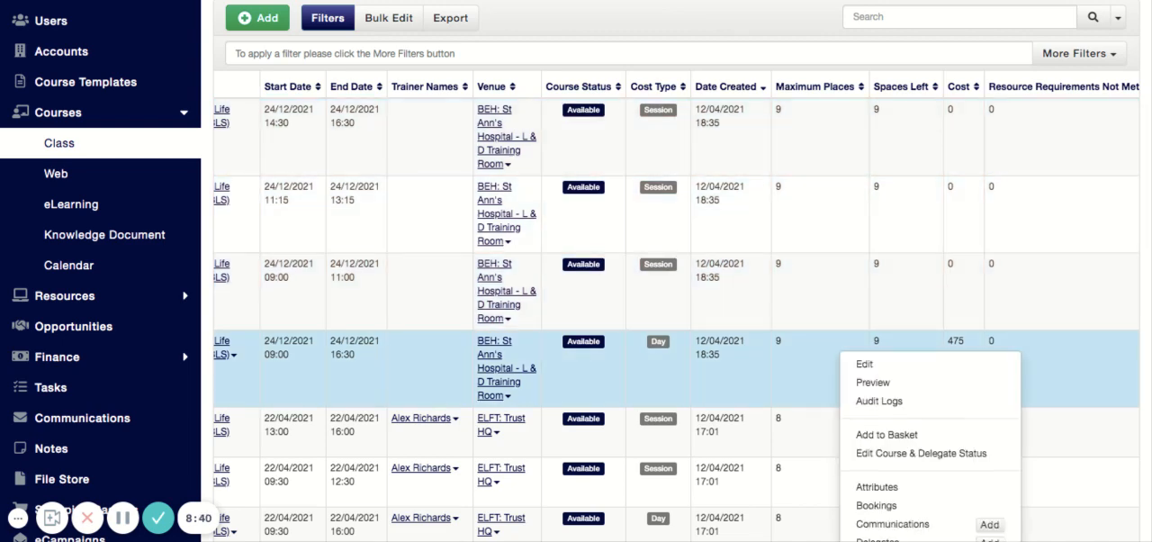
left_click(860, 361)
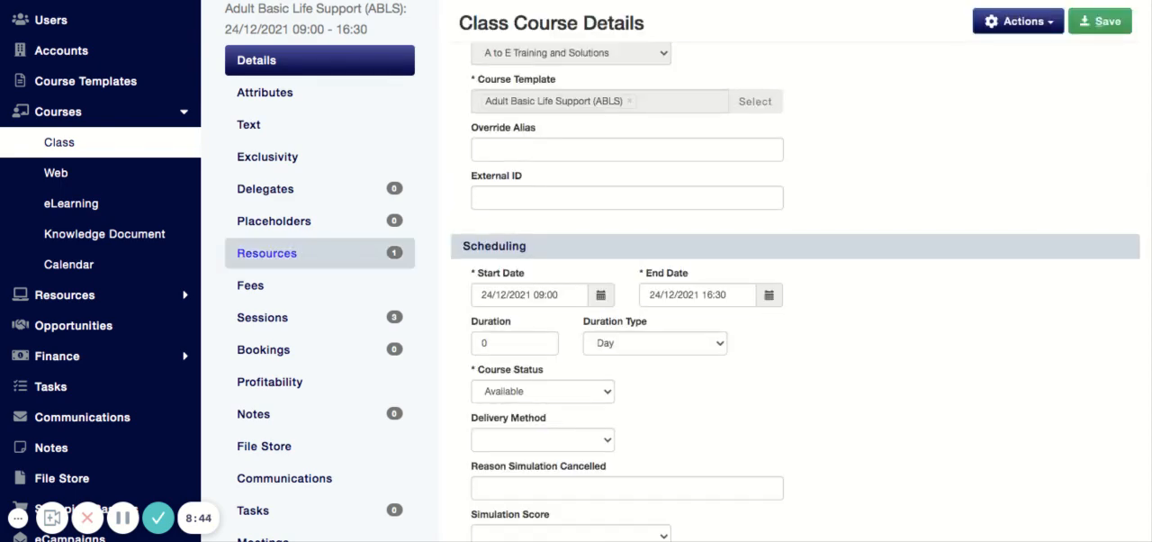
left_click(267, 254)
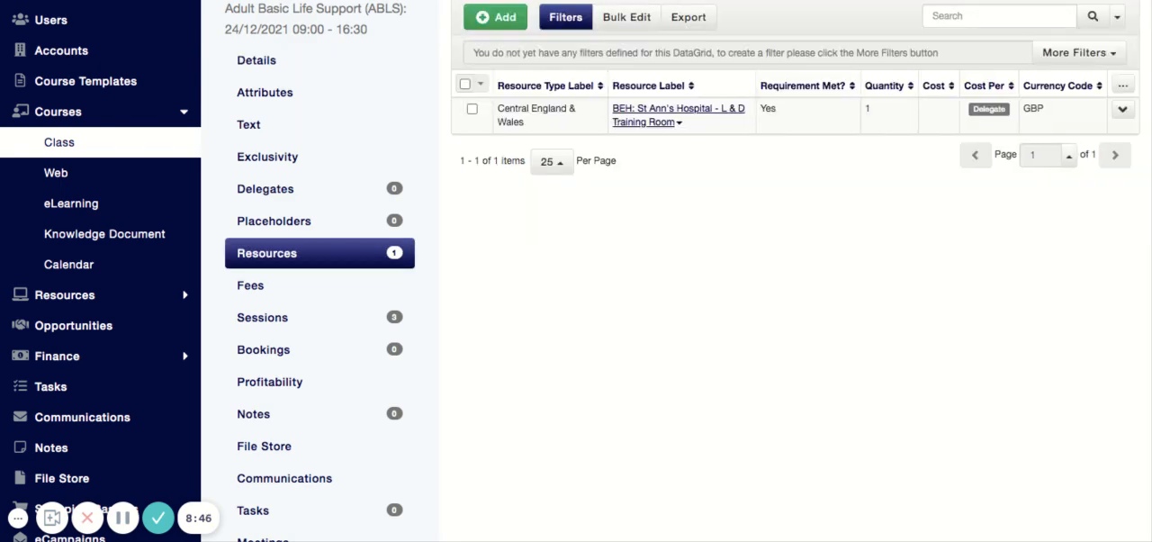
scroll(576, 492, "up", 3)
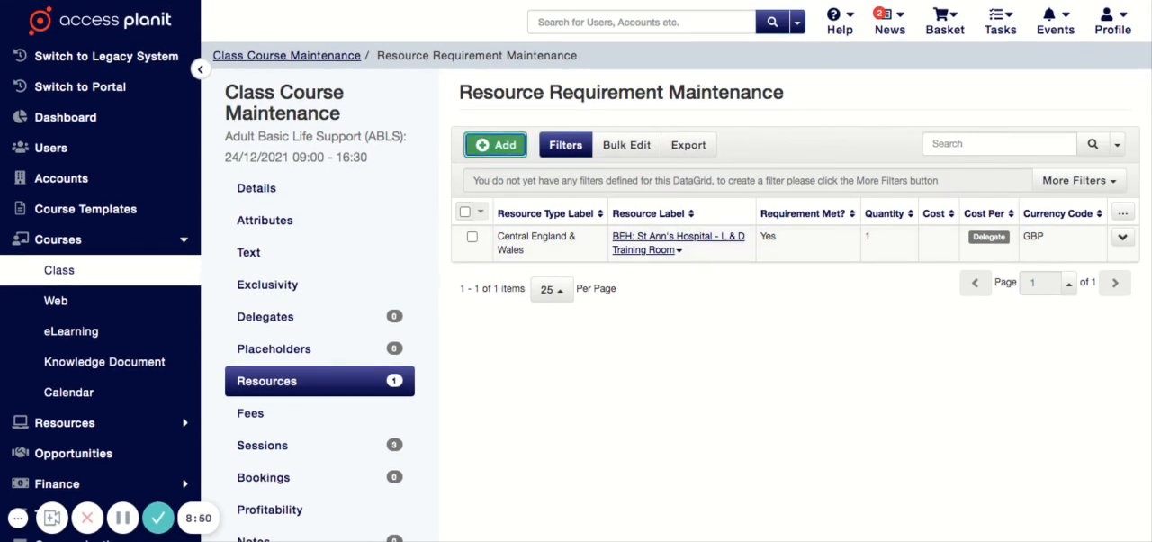
- Inspect the form for adding a resource requirement, leave it unsaved, and return to review the course's details
left_click(495, 145)
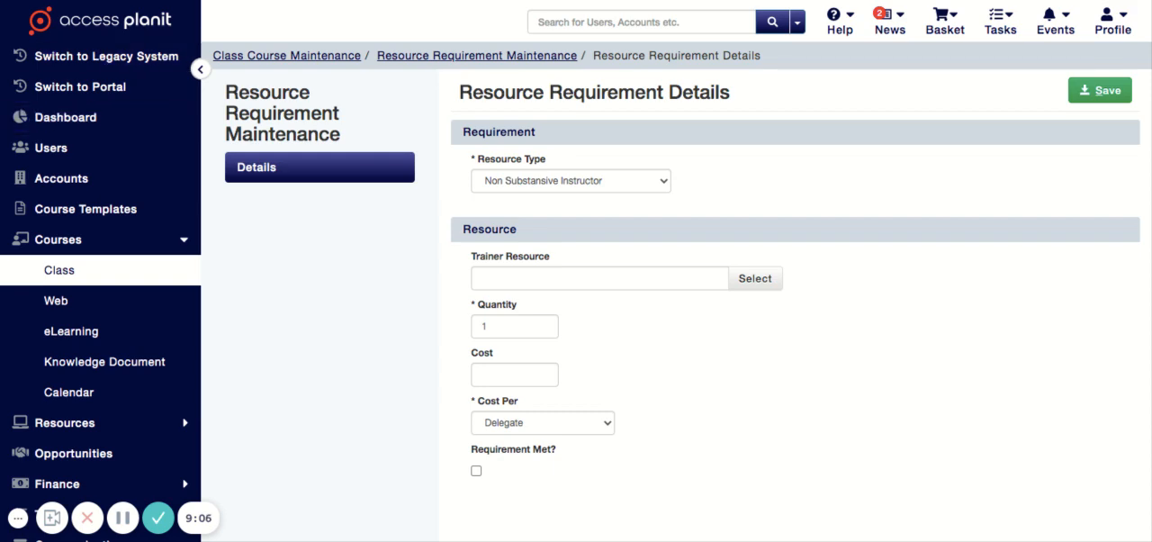
left_click(477, 56)
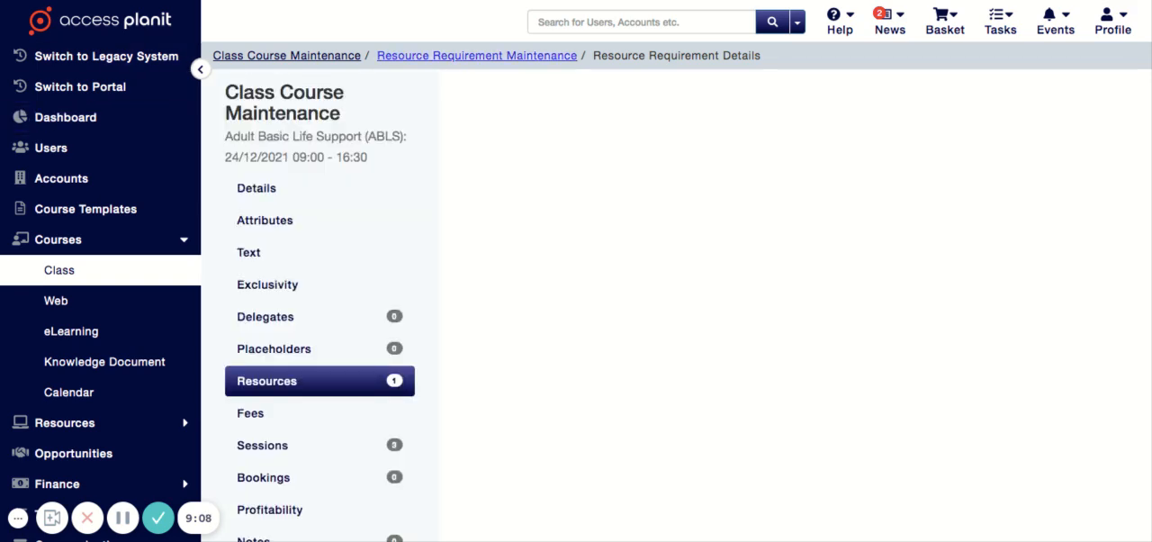
left_click(270, 188)
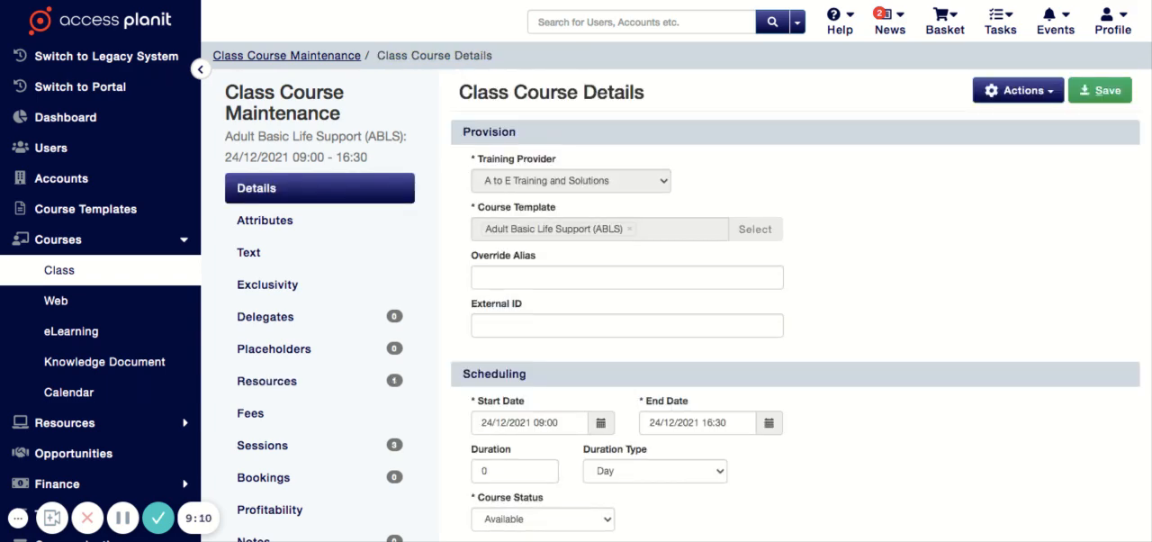
scroll(576, 297, "down", 1)
scroll(576, 297, "up", 1)
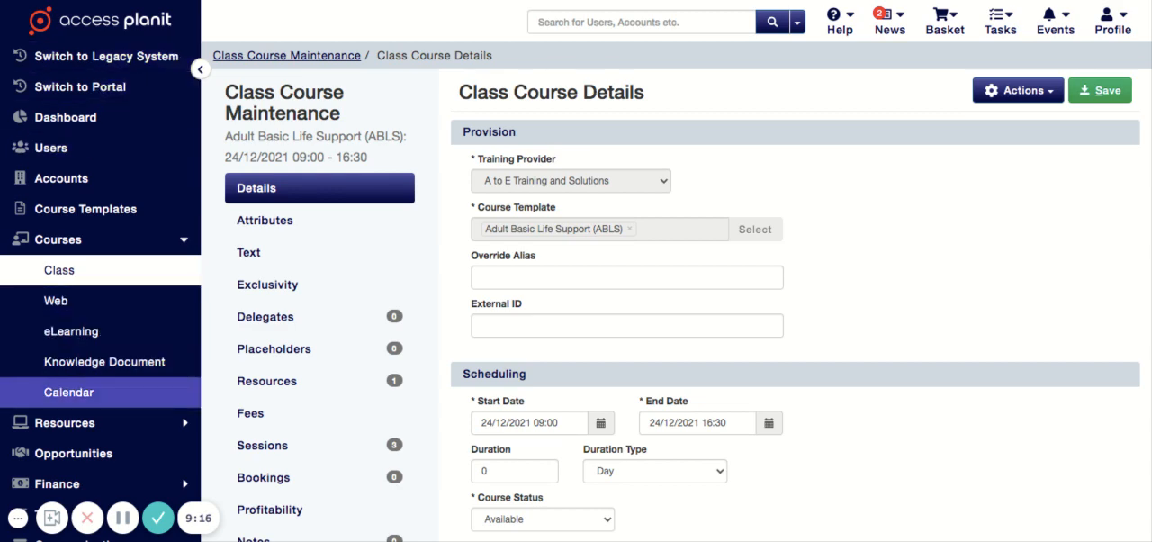
- Open the course dates calendar and bring up its date chooser
left_click(68, 391)
left_click(334, 163)
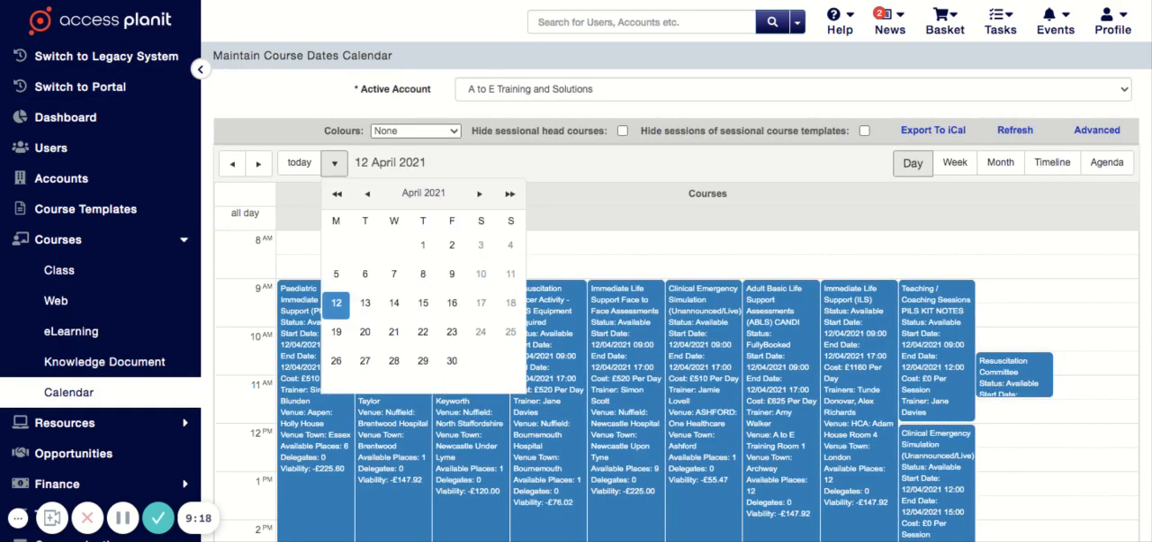
left_click(367, 193)
left_click(368, 193)
left_click(367, 193)
left_click(367, 193)
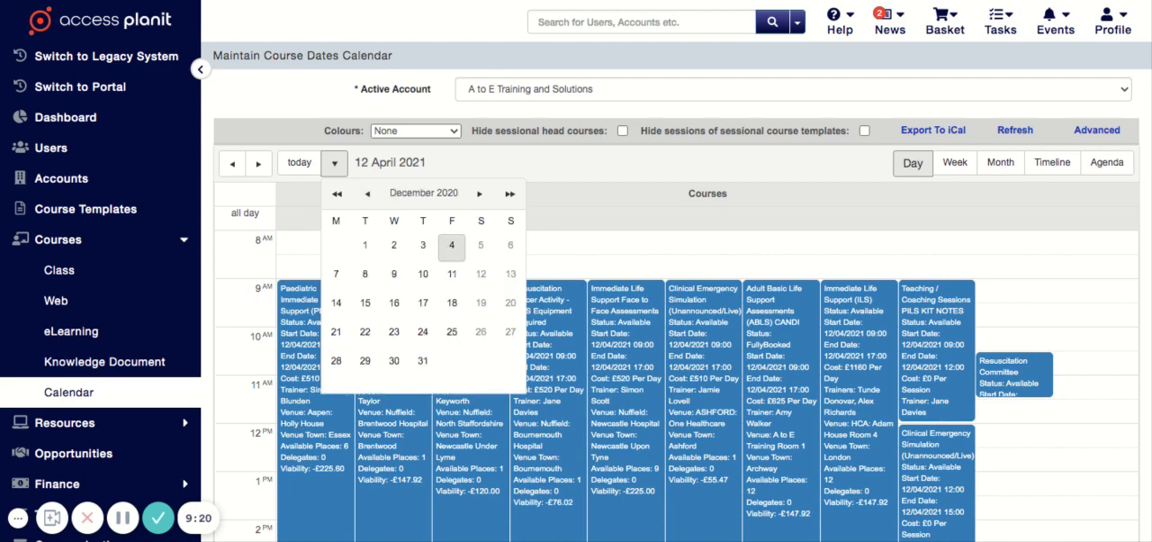
left_click(422, 332)
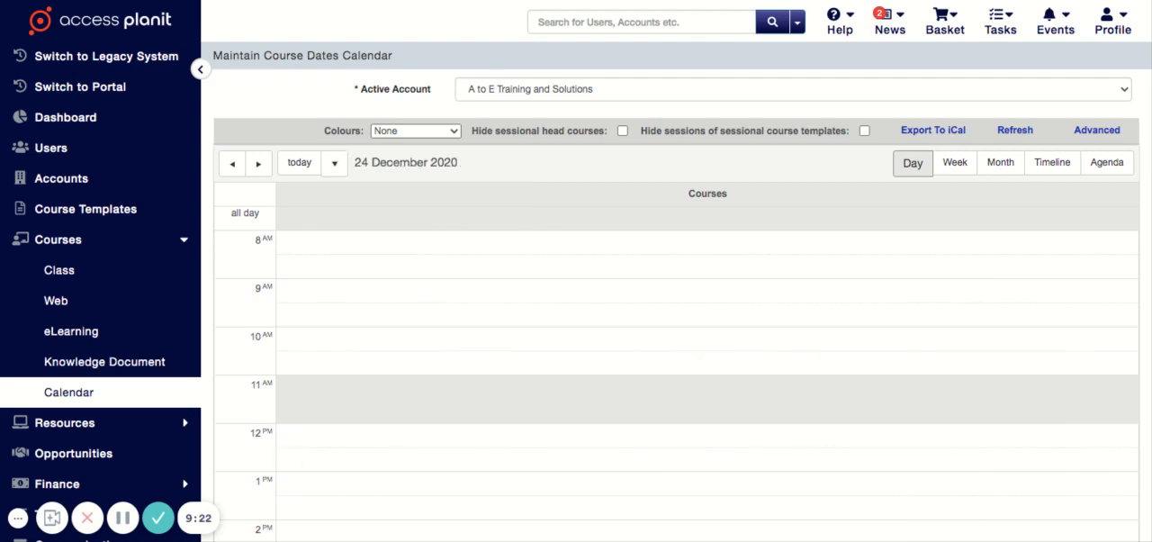
- Show 24 December 2021 in the course calendar and examine the ABLS course alongside its sessions
left_click(334, 163)
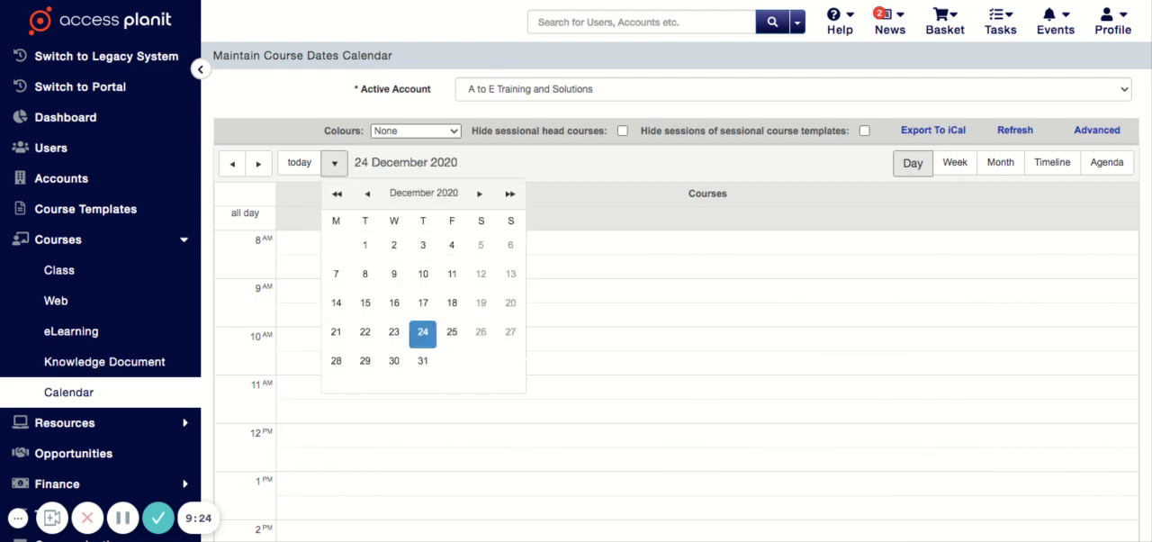
left_click(480, 193)
double_click(480, 193)
left_click(480, 193)
double_click(480, 194)
left_click(479, 194)
double_click(480, 193)
left_click(480, 193)
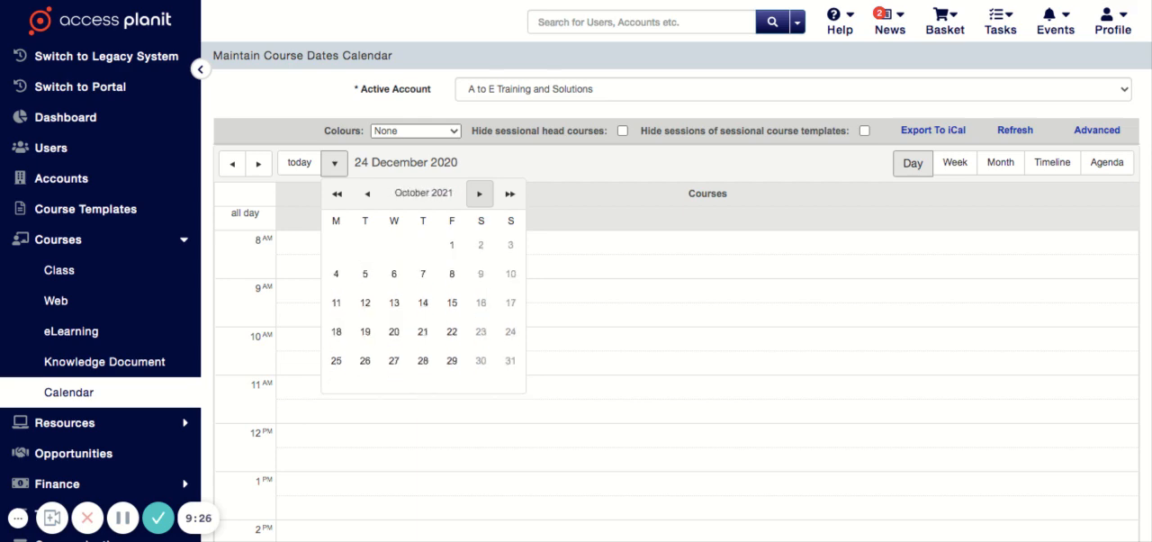
left_click(479, 194)
left_click(479, 193)
left_click(452, 332)
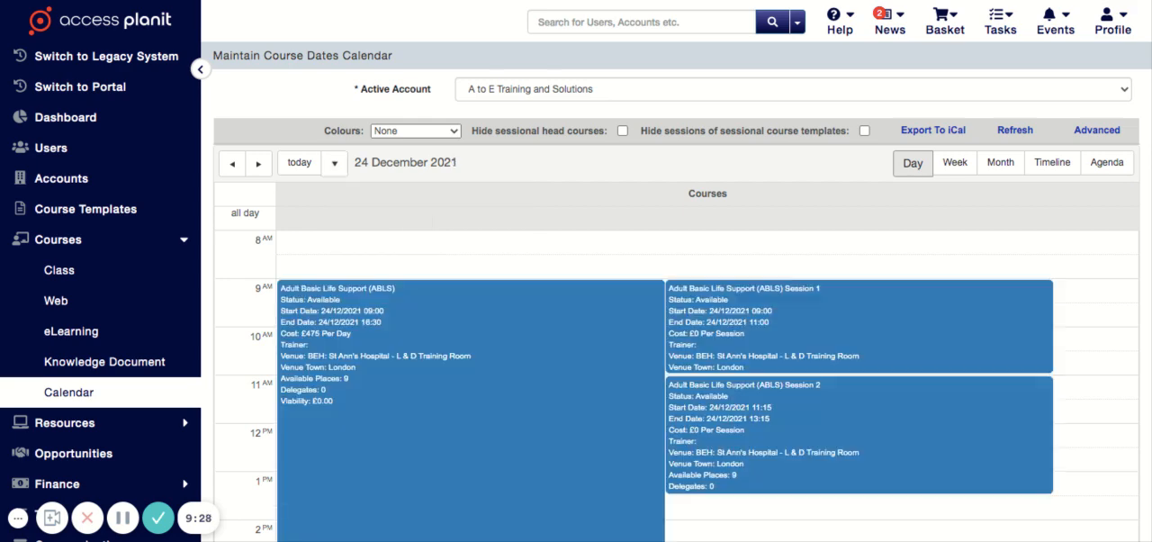
scroll(576, 271, "down", 3)
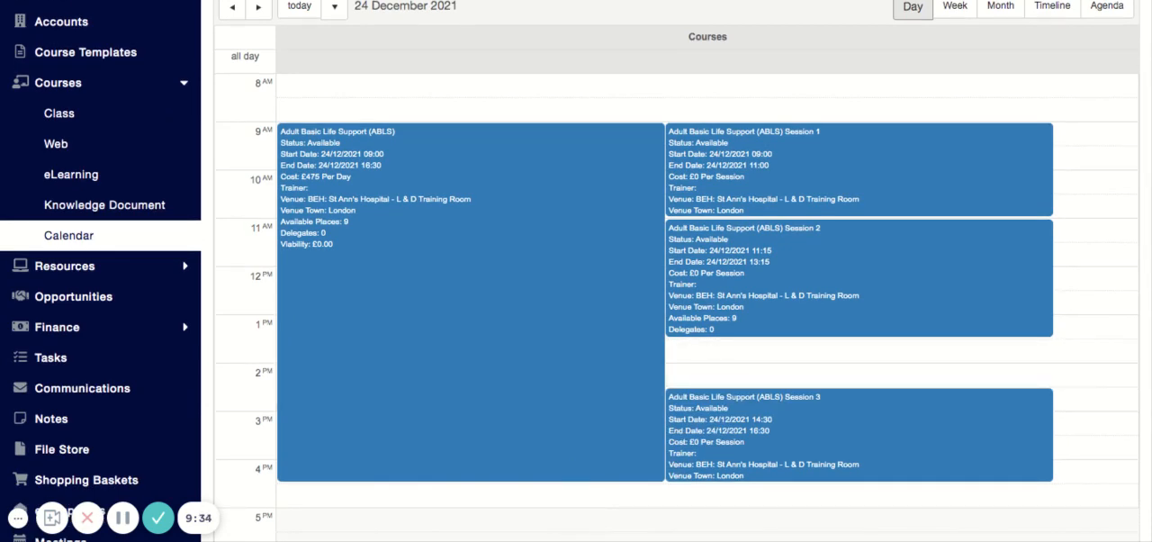
- Open the ABLS head course for editing from the calendar, review its details, and close it without changes
right_click(552, 163)
left_click(587, 173)
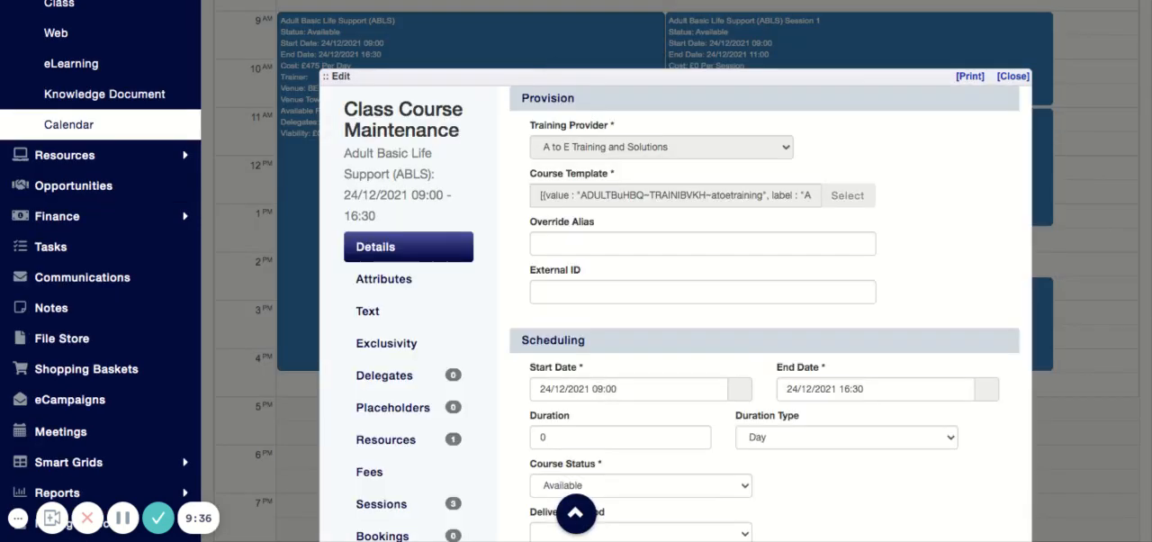
scroll(675, 313, "down", 1)
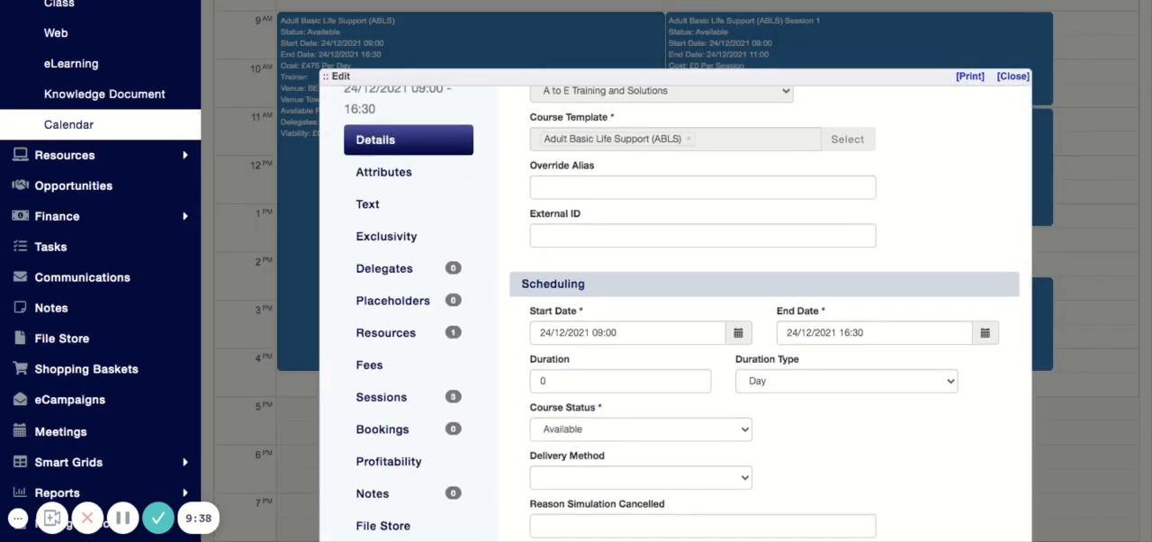
left_click(1012, 76)
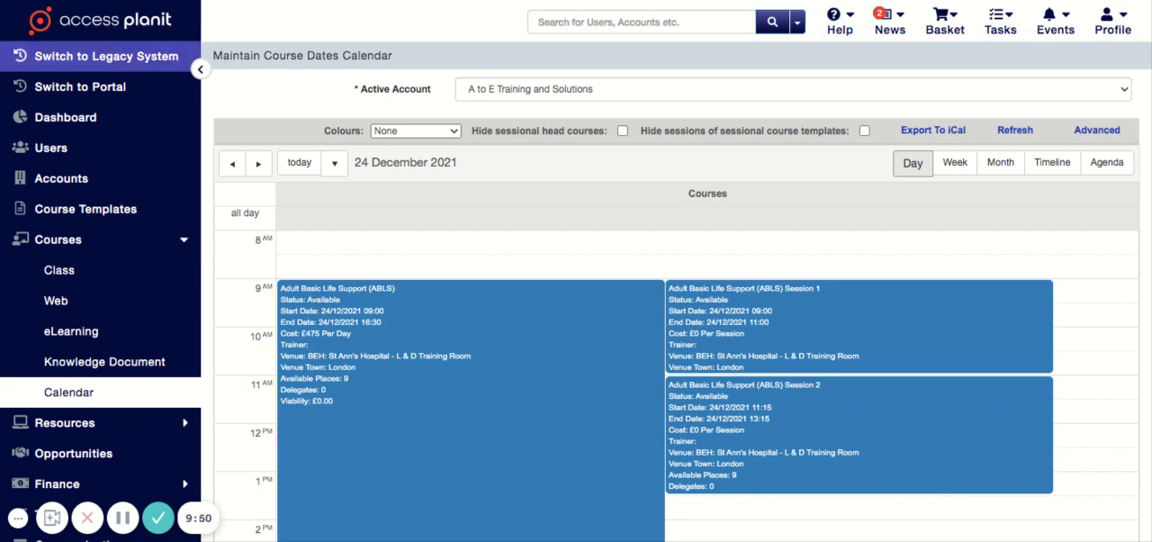
- Switch to the legacy system and start the Courses Wizard from the course maintenance tools
left_click(106, 56)
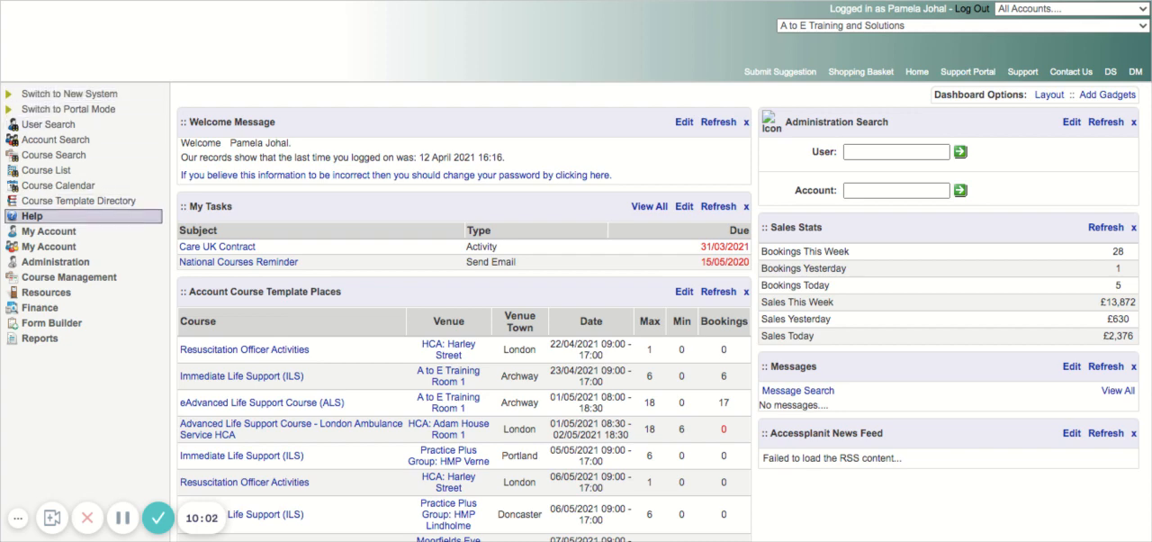
left_click(83, 277)
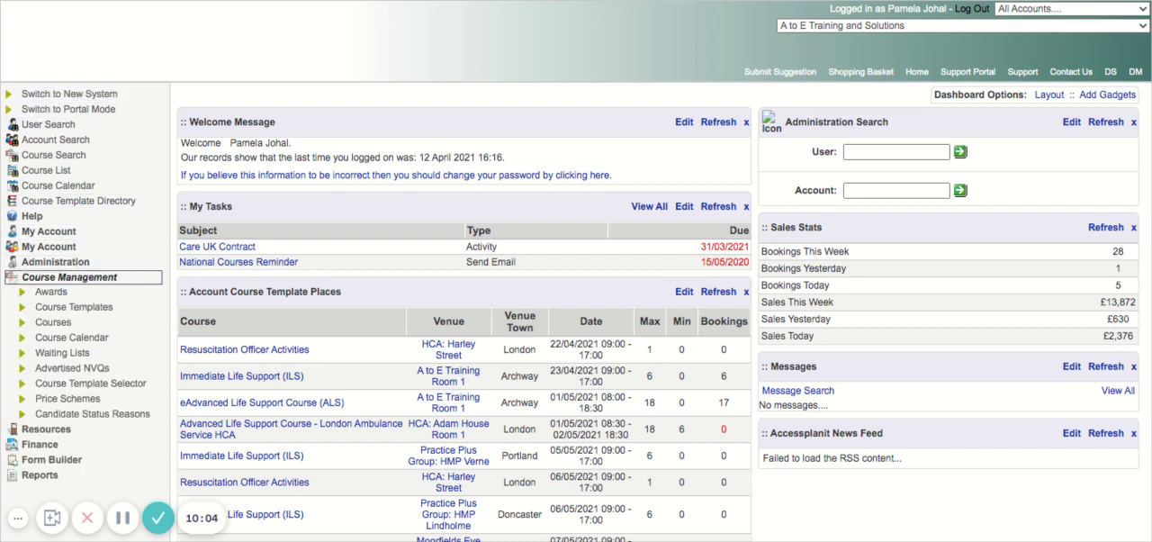
left_click(89, 322)
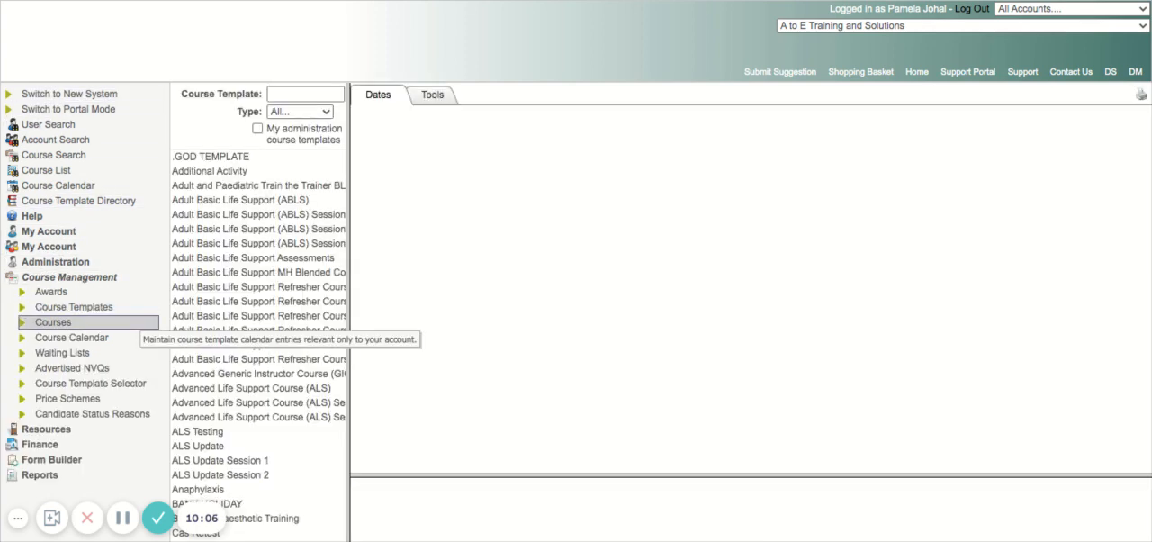
left_click(433, 96)
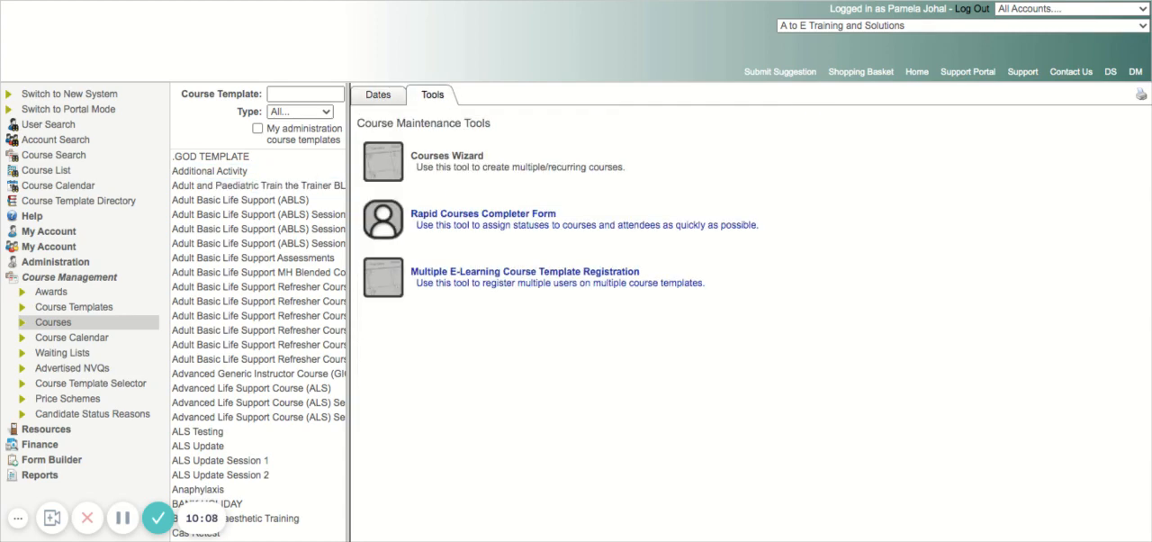
left_click(446, 155)
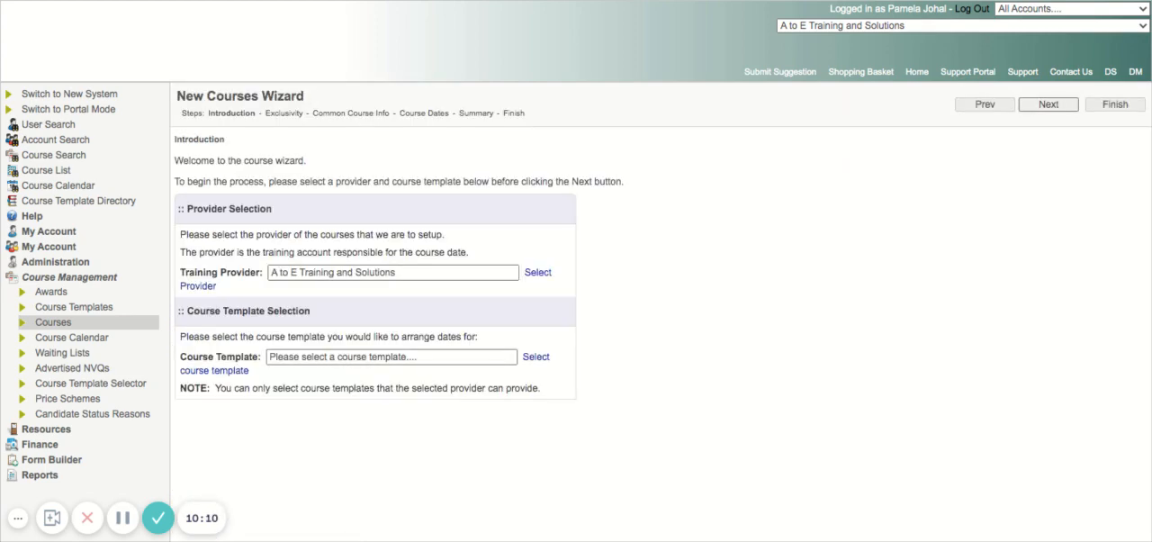
- Choose the Adult Basic Life Support (ABLS) course template and continue past the exclusivity stage without adding account groups or accounts
left_click(536, 357)
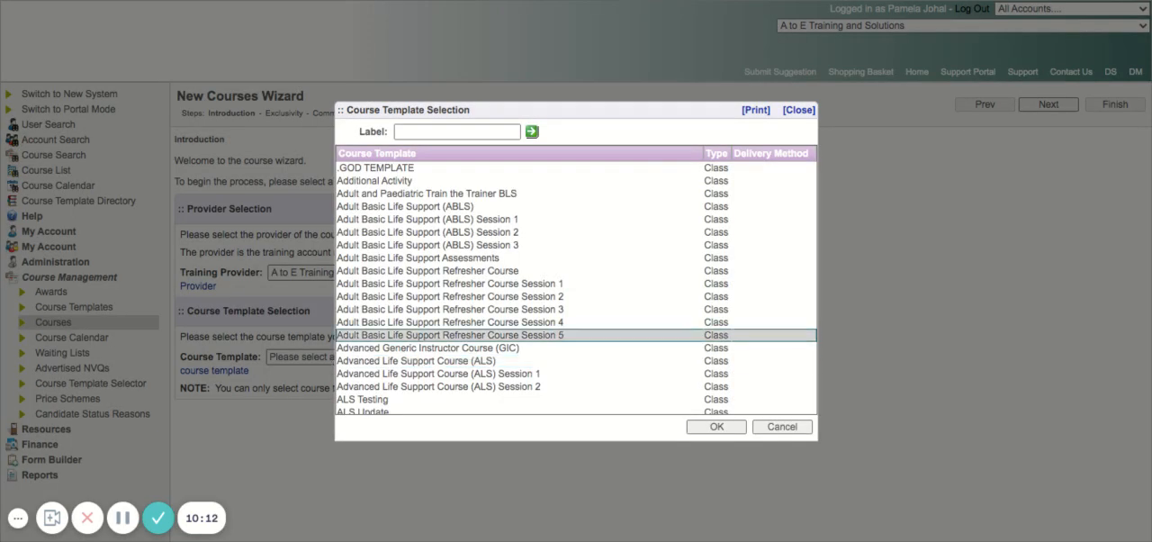
left_click(423, 206)
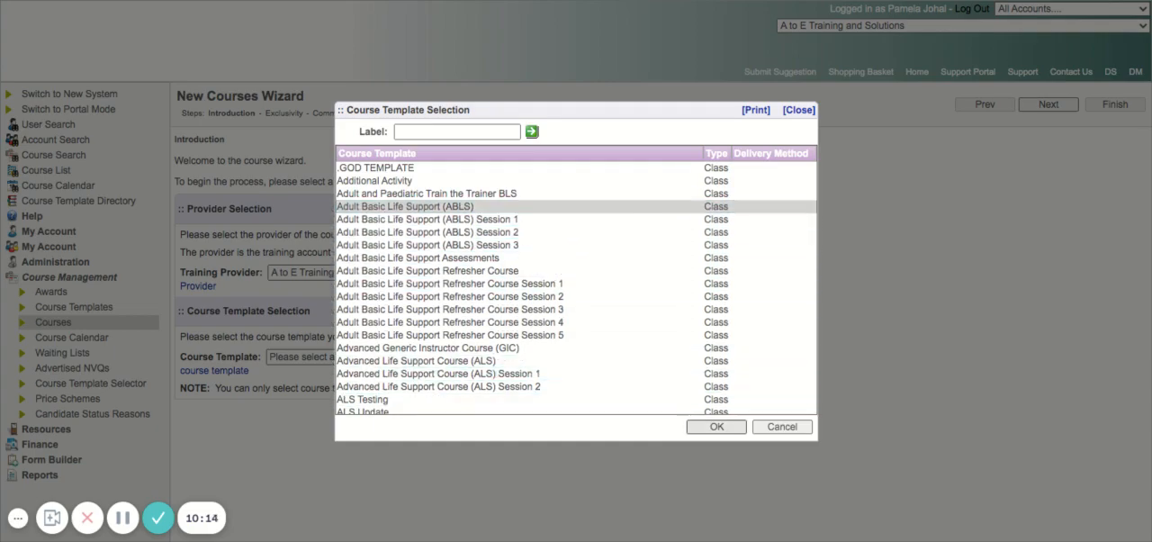
left_click(716, 427)
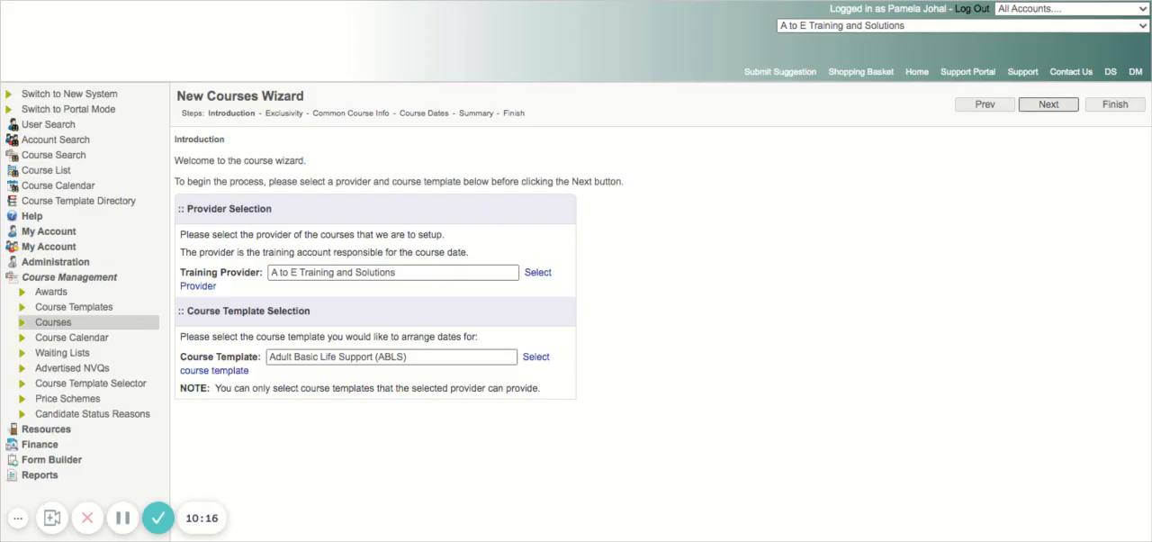
left_click(1049, 105)
scroll(1048, 104, "down", 2)
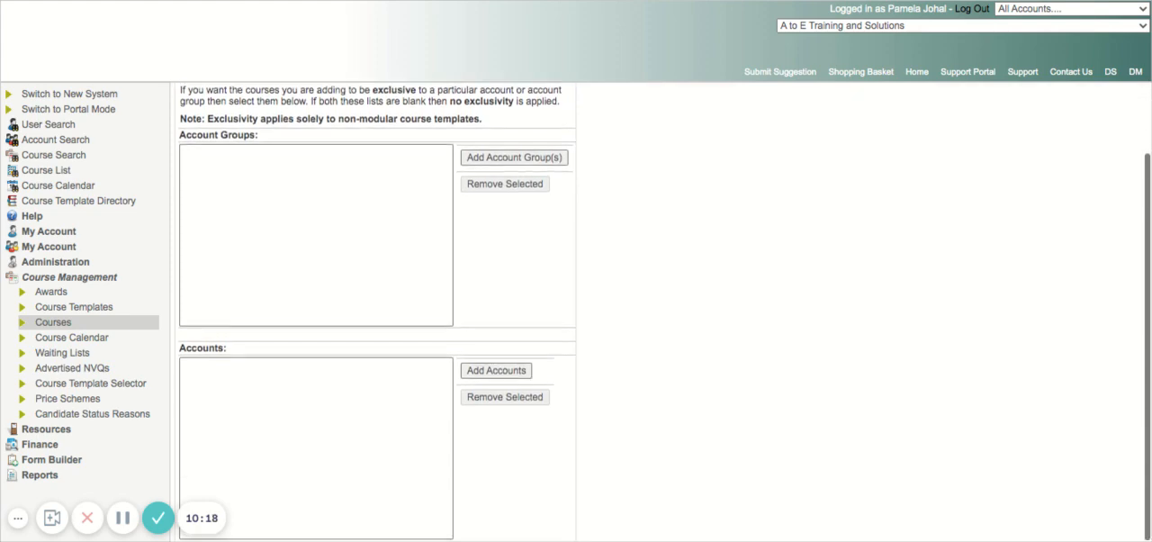
scroll(1048, 104, "up", 2)
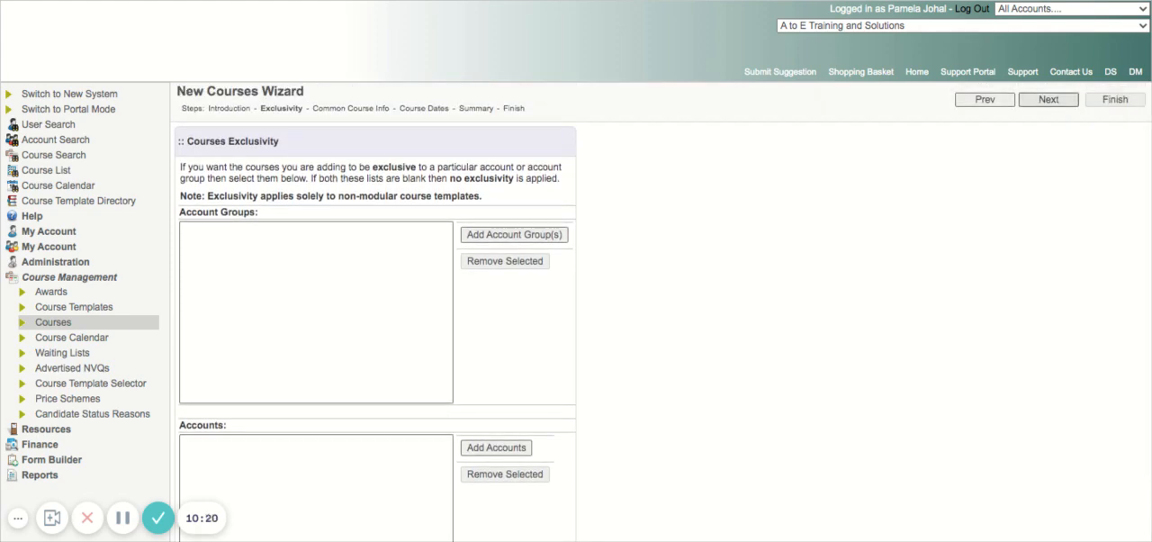
left_click(1048, 99)
- Choose BEH: St Ann's Hospital - L & D Training Room as the common venue for the new courses
left_click(550, 203)
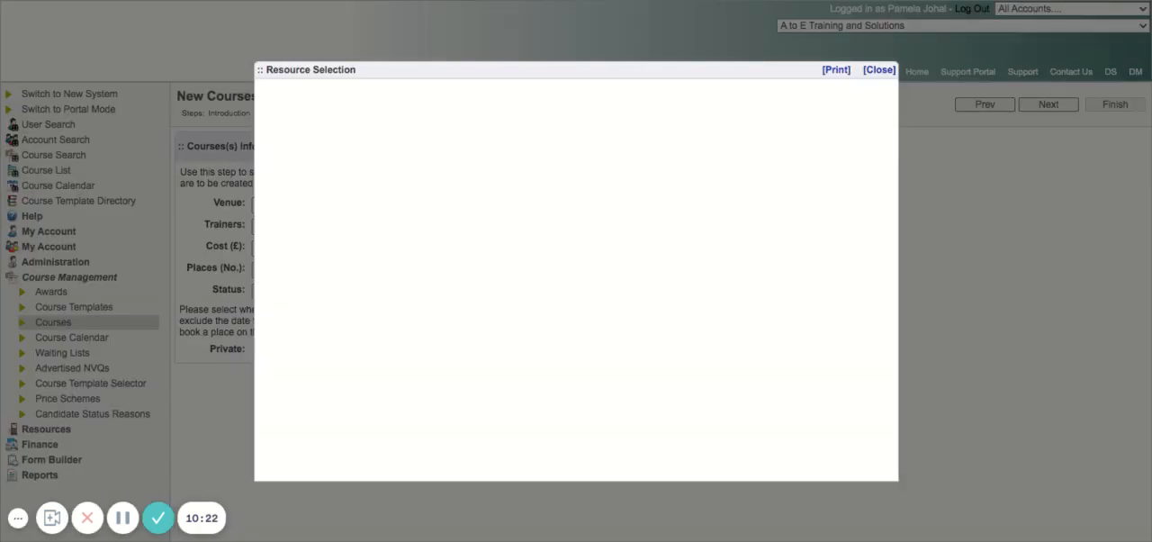
scroll(576, 306, "down", 6)
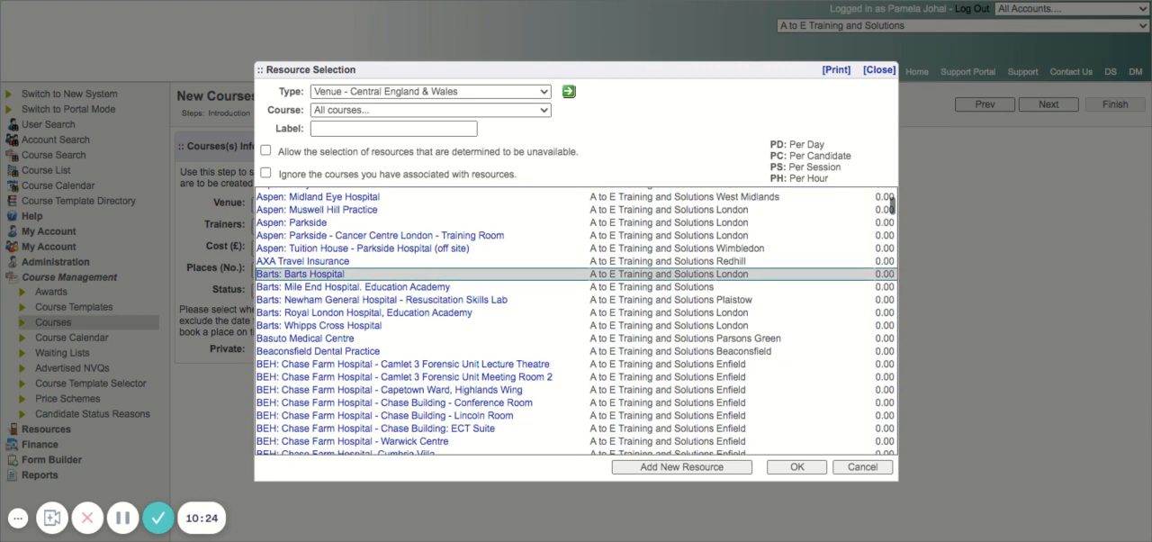
scroll(576, 322, "down", 4)
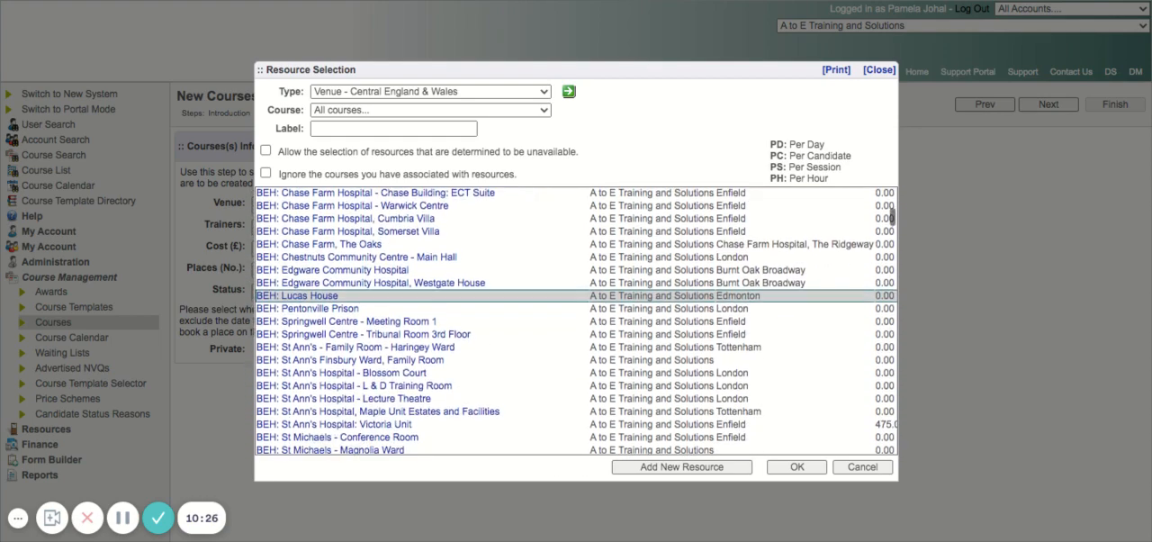
left_click(576, 382)
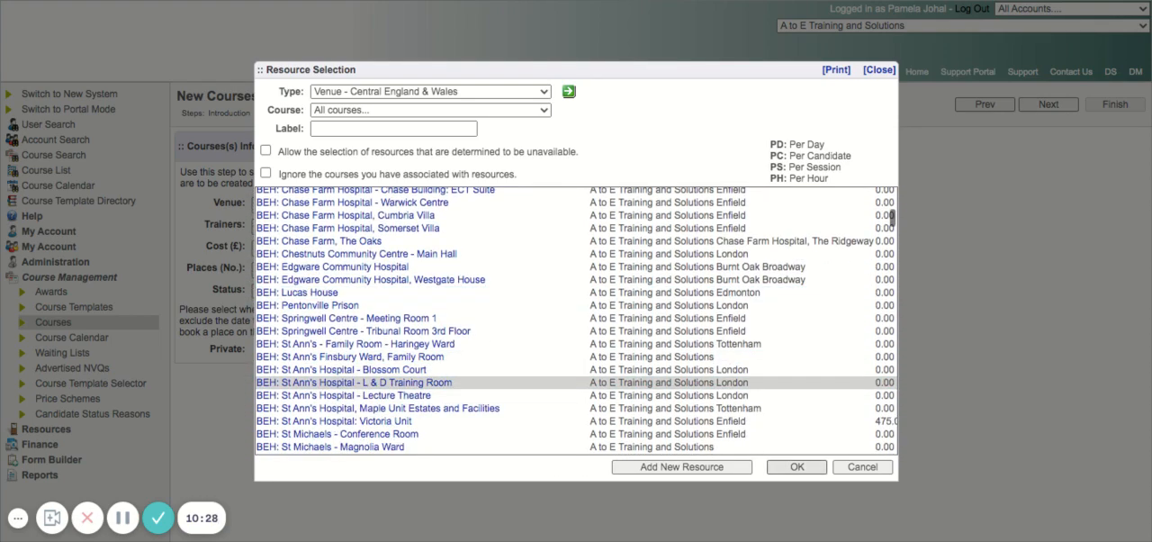
left_click(797, 467)
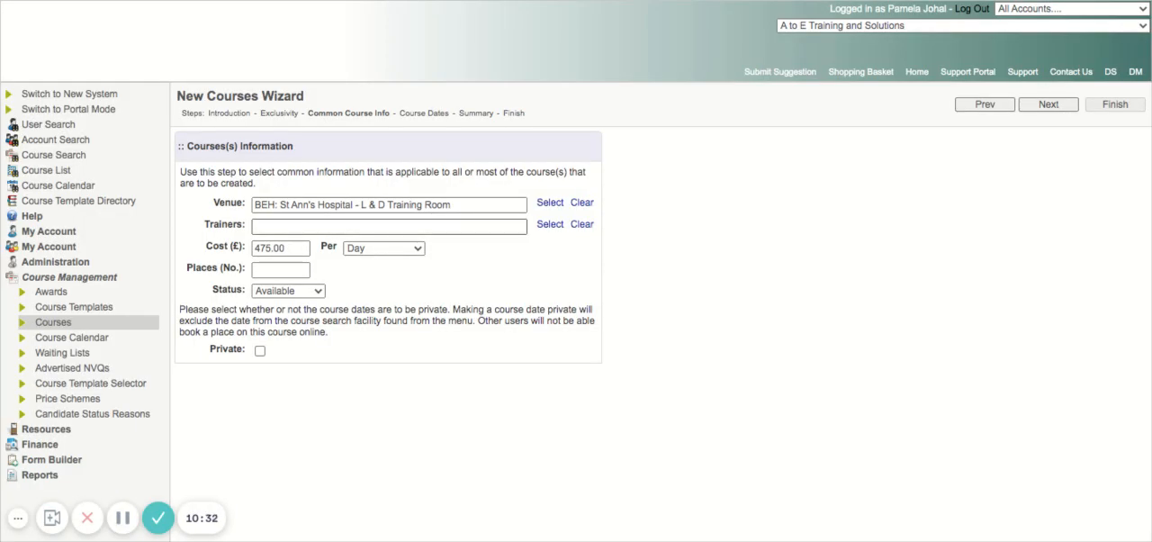
- Set the number of places to 9 and continue to the course dates stage
left_click(281, 270)
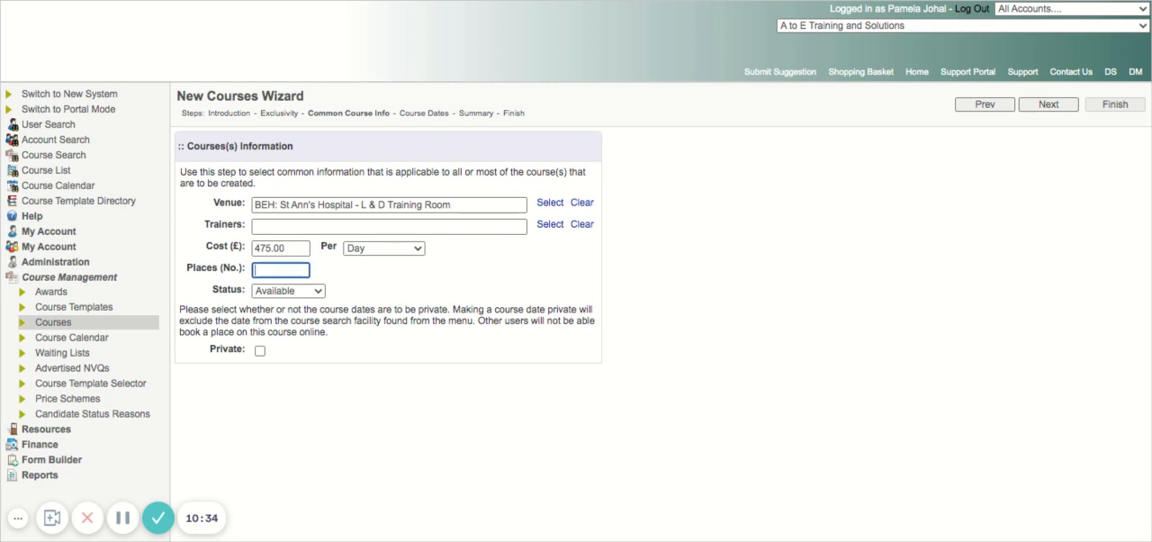
type("9")
key("Tab")
left_click(1048, 104)
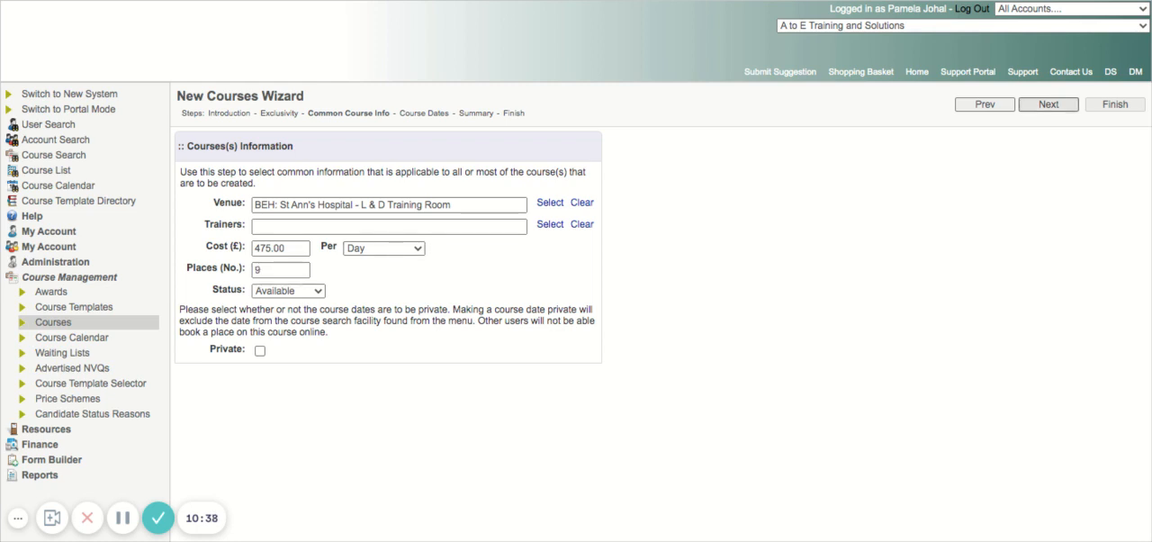
left_click(491, 203)
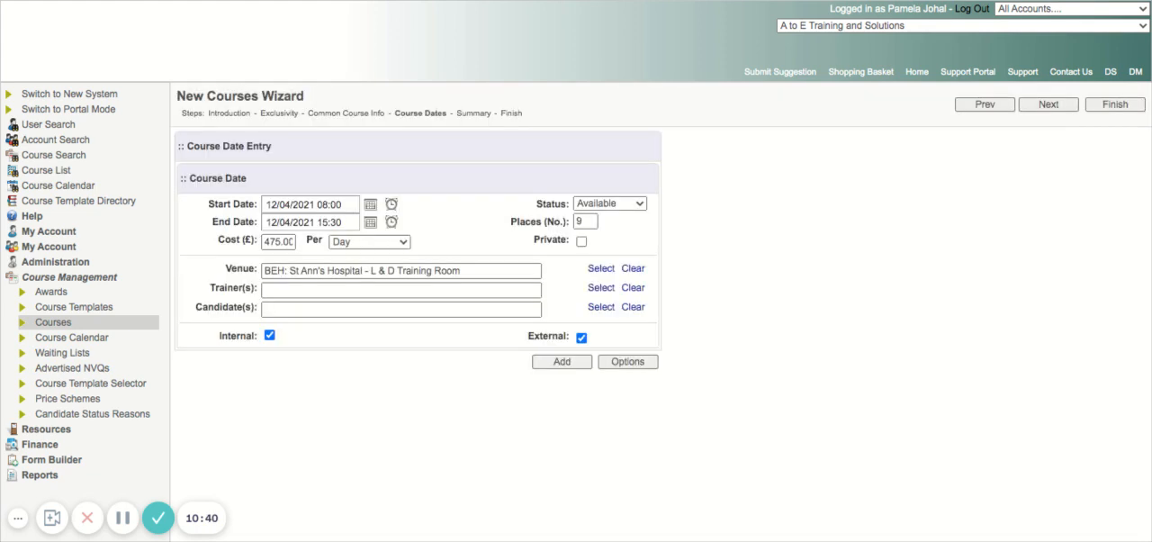
- Set the start time of the 12/04/2021 course date to 09:00
left_click(342, 204)
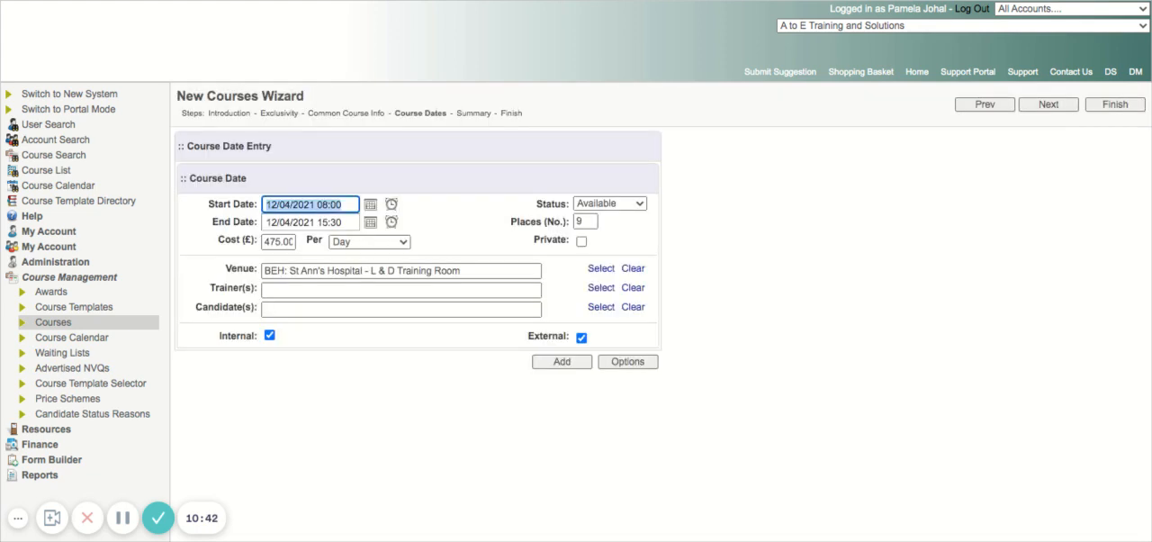
left_click_drag(343, 205, 264, 204)
left_click(343, 204)
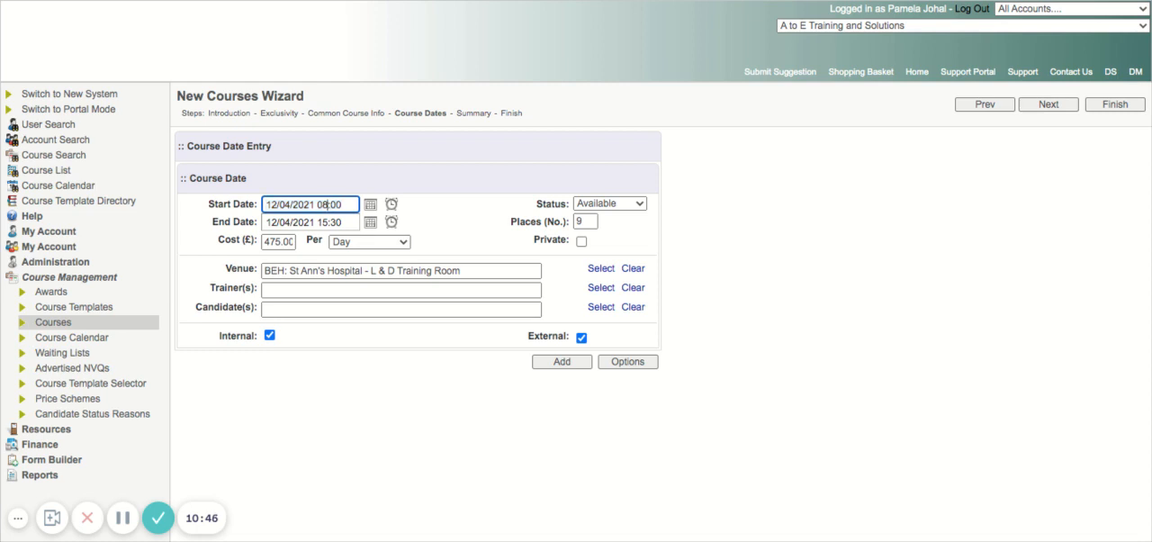
key("BackSpace")
key("BackSpace")
key("BackSpace")
key("BackSpace")
type("9:00")
key("Tab")
- Set the end time to 16:30 and add the 12/04/2021 session to the list of course dates
key("End")
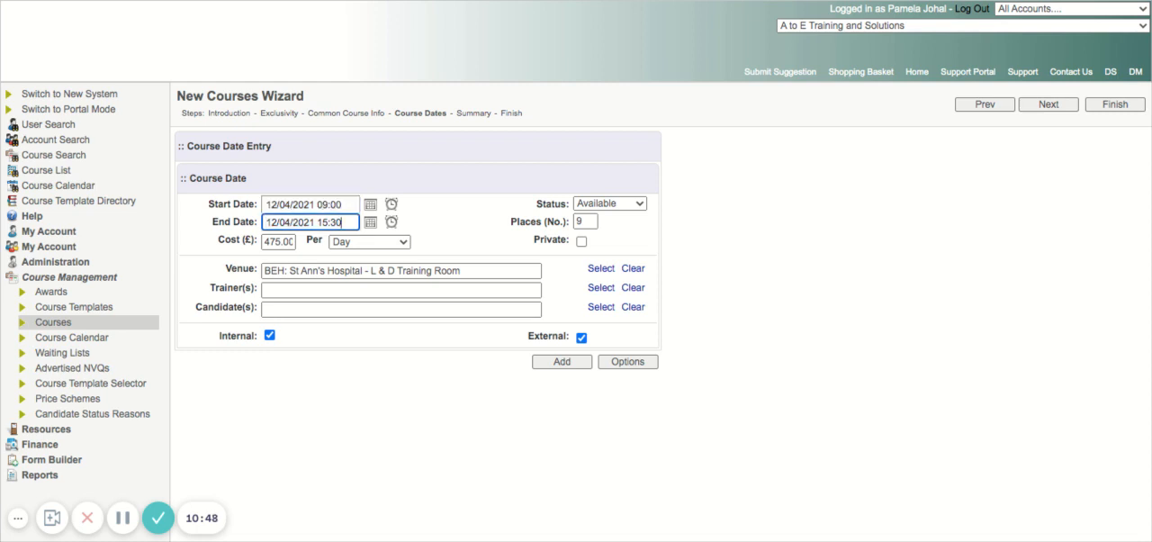
key("shift+Left")
key("shift+Left")
key("shift+Left")
key("shift+Left")
type("6:30")
key("Tab")
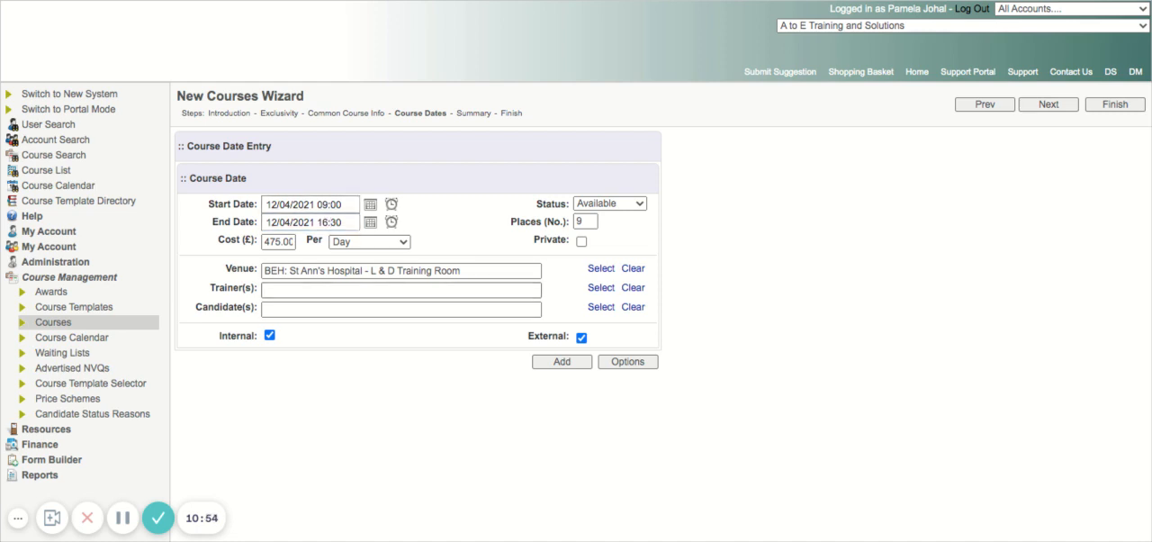
left_click(561, 362)
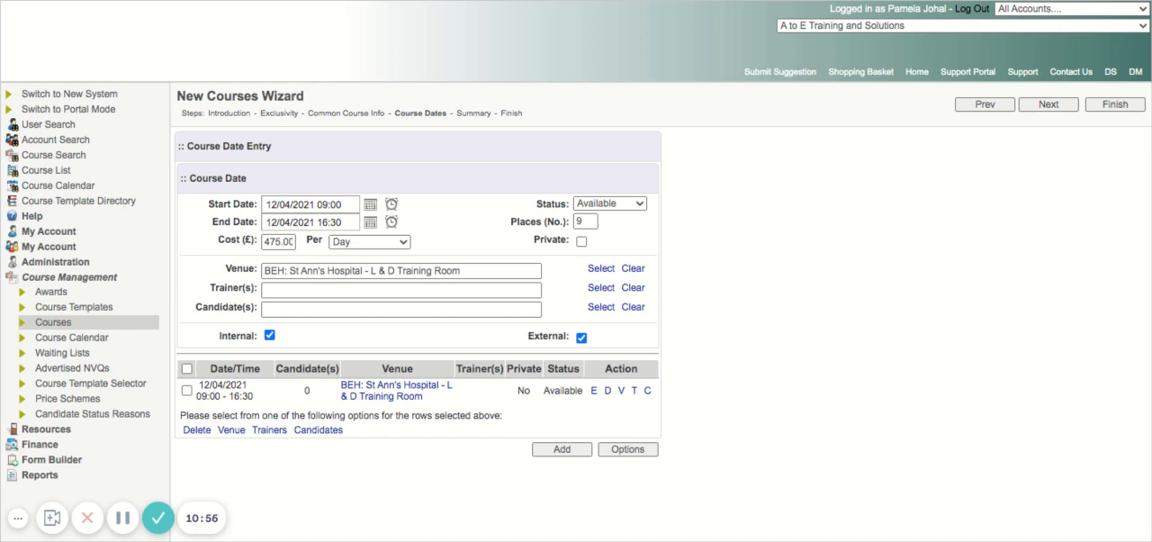
- Add a second course date on 19/04/2021 with the same times and venue
left_click(370, 205)
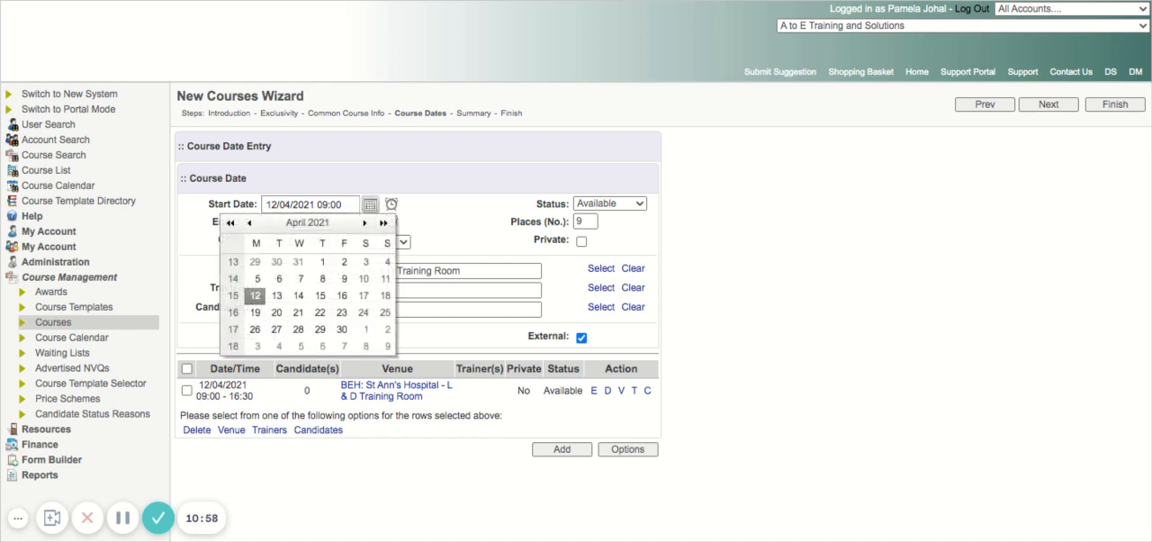
left_click(254, 312)
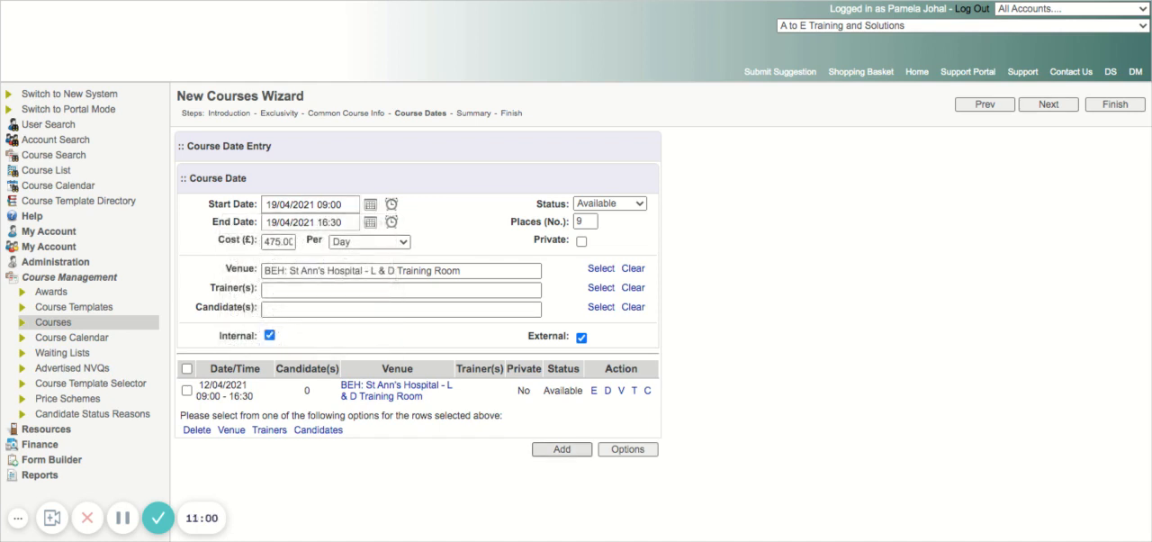
left_click(561, 449)
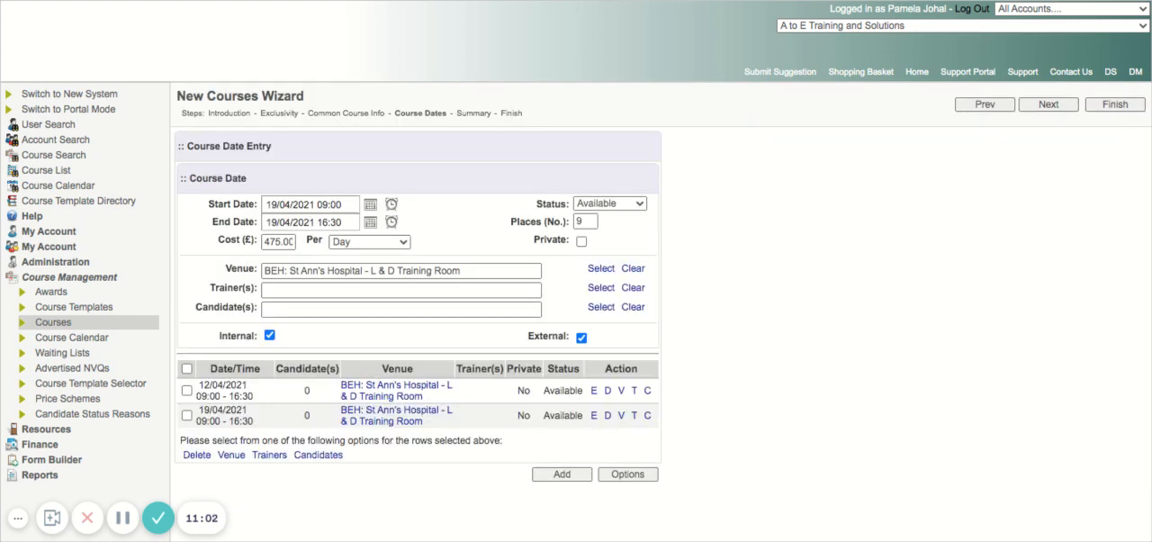
- Set the next course date to start on 26/04/2021 and end on 03/05/2021
left_click(370, 205)
left_click(254, 330)
left_click(561, 473)
left_click(370, 221)
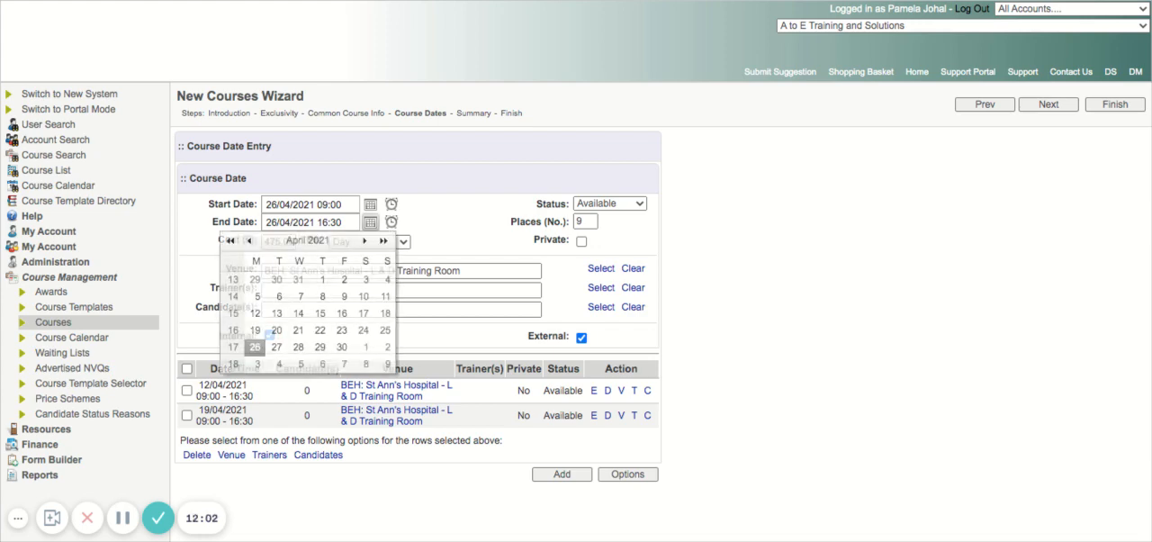
left_click(364, 242)
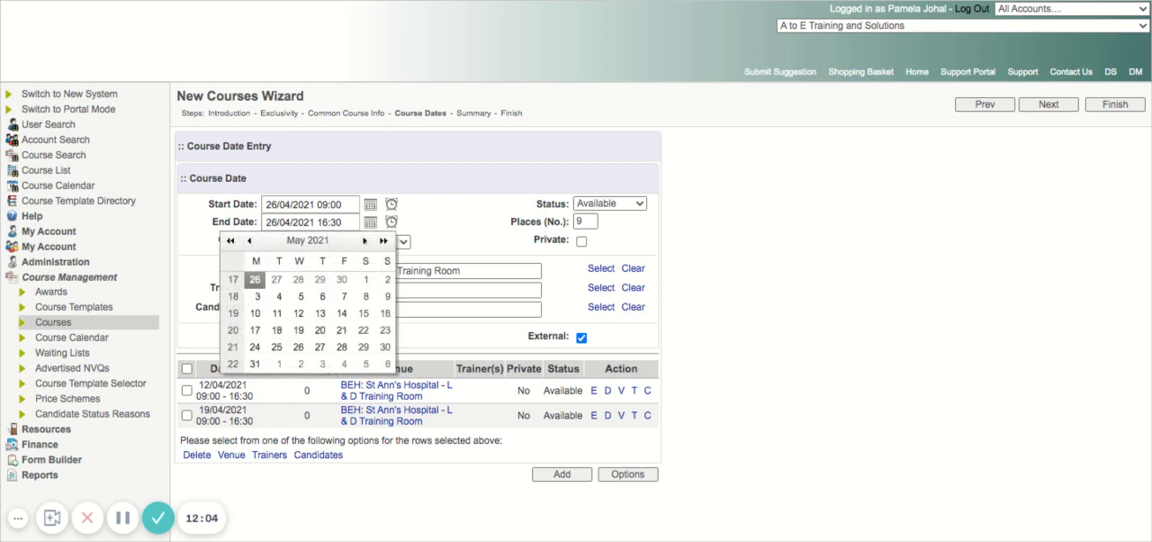
left_click(256, 296)
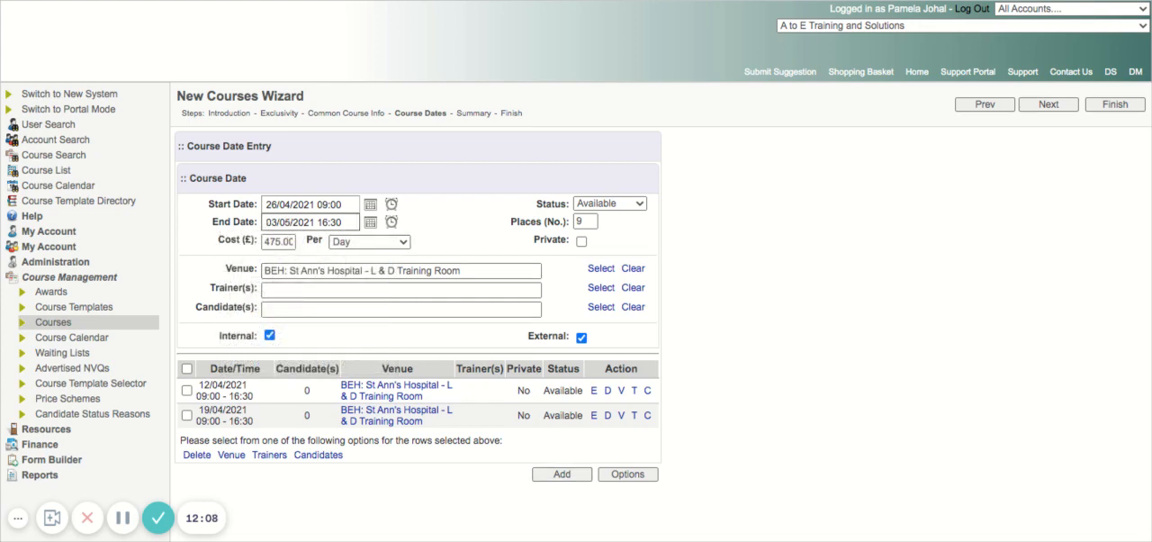
- Add a third course date on 10/05/2021 with the same times and venue, and continue to the course dates summary
left_click(370, 205)
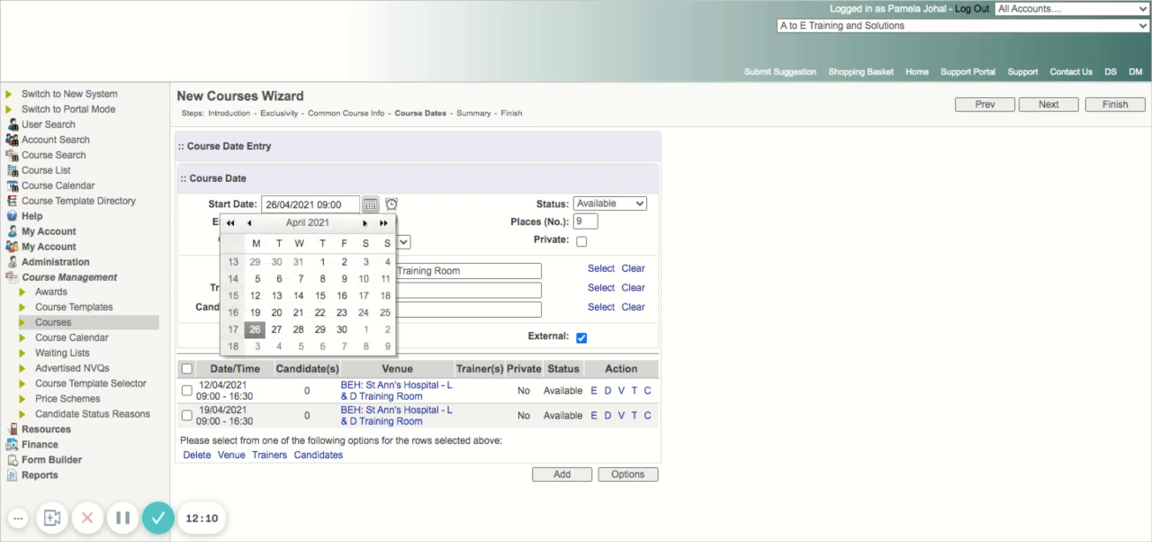
left_click(364, 222)
left_click(256, 296)
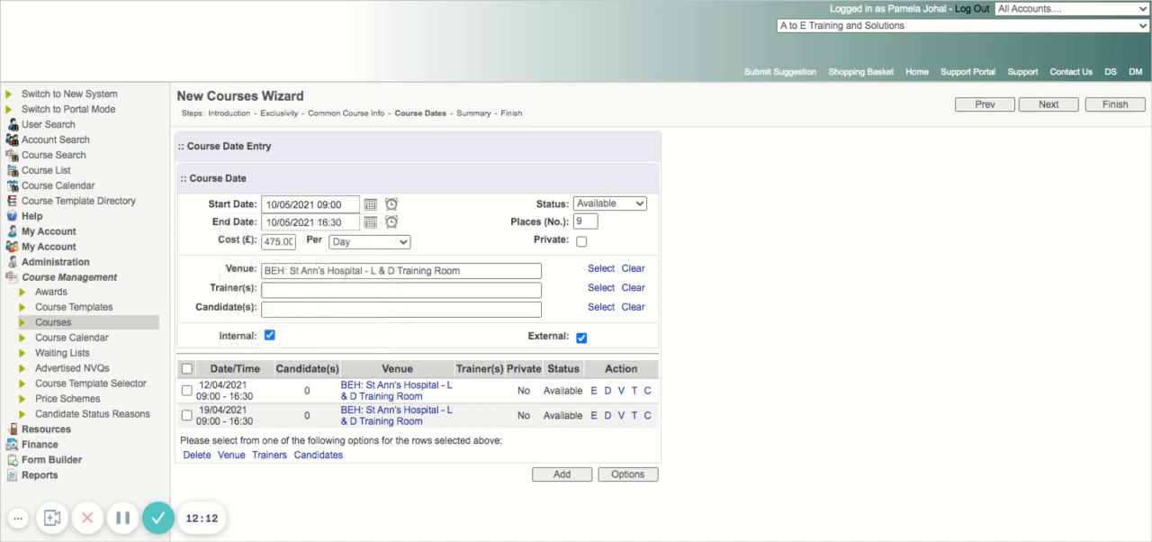
left_click(370, 222)
left_click(256, 313)
left_click(561, 474)
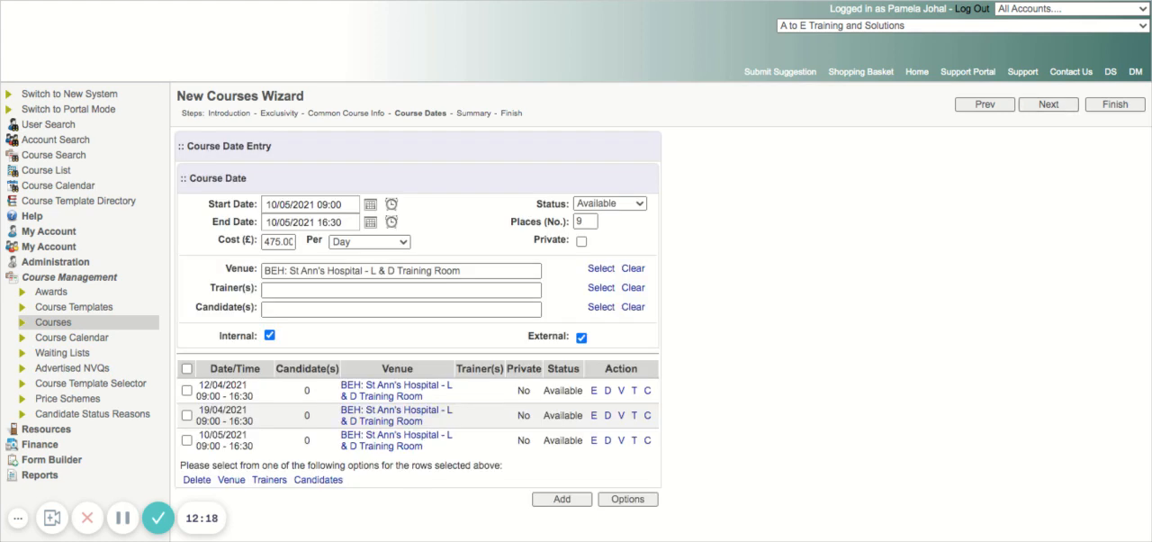
left_click(1048, 104)
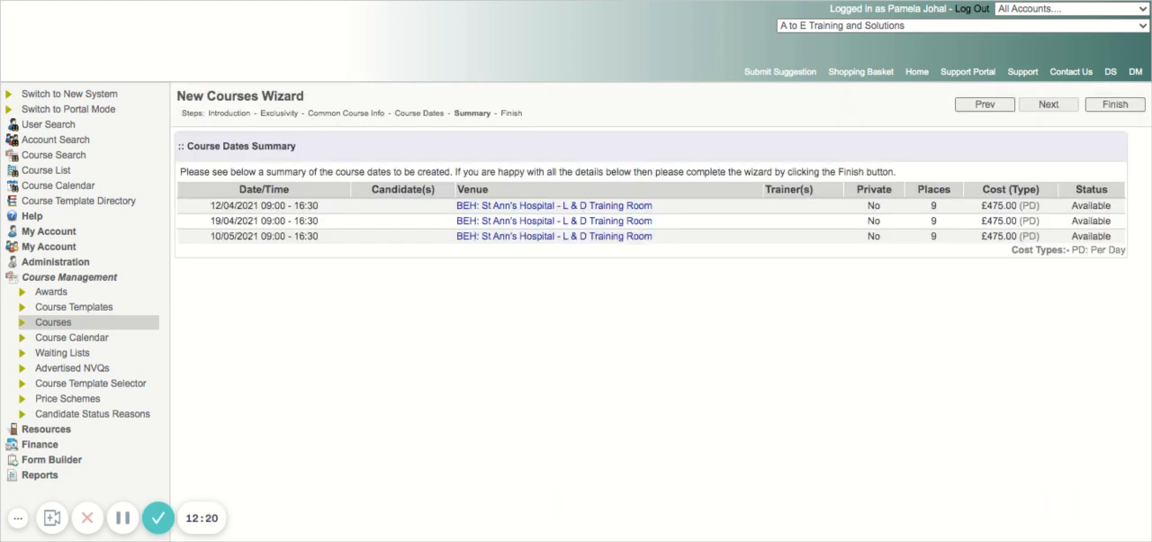